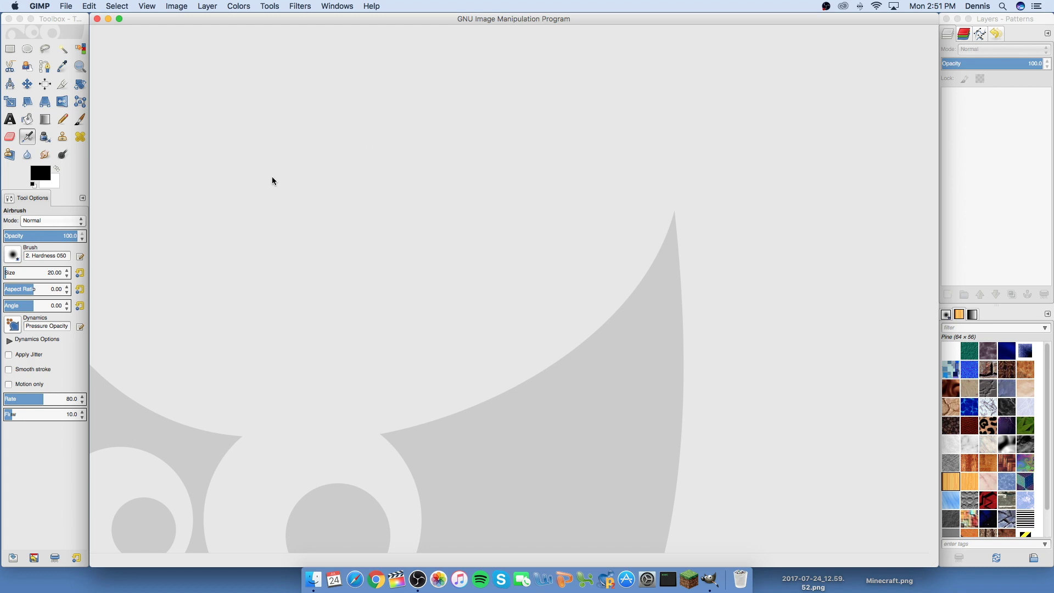
# - Create a new 1920 × 1080 px RGB image filled with transparency
pyautogui.click(70, 7)
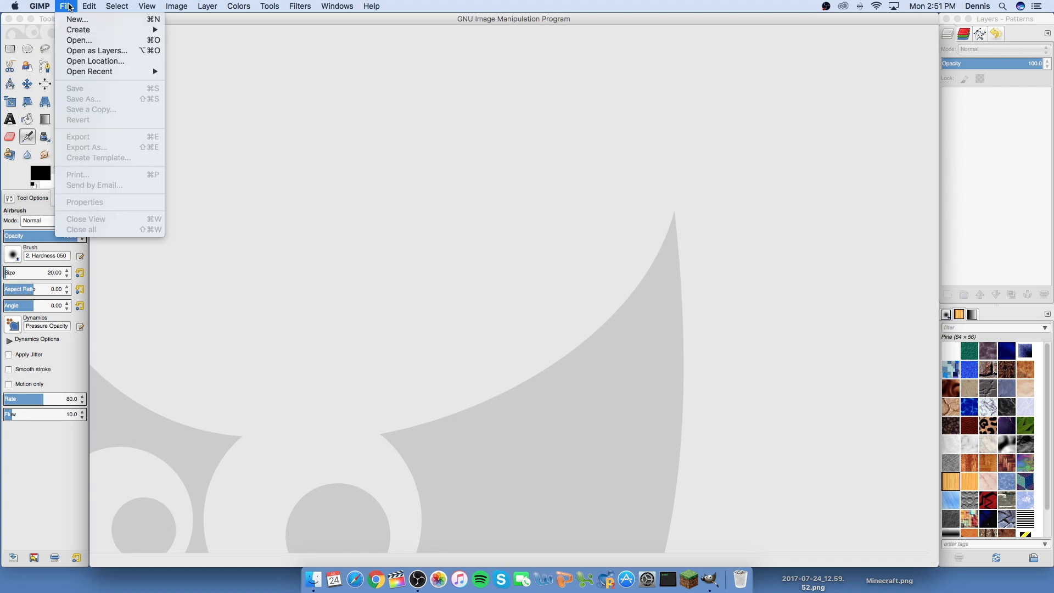
pyautogui.click(76, 19)
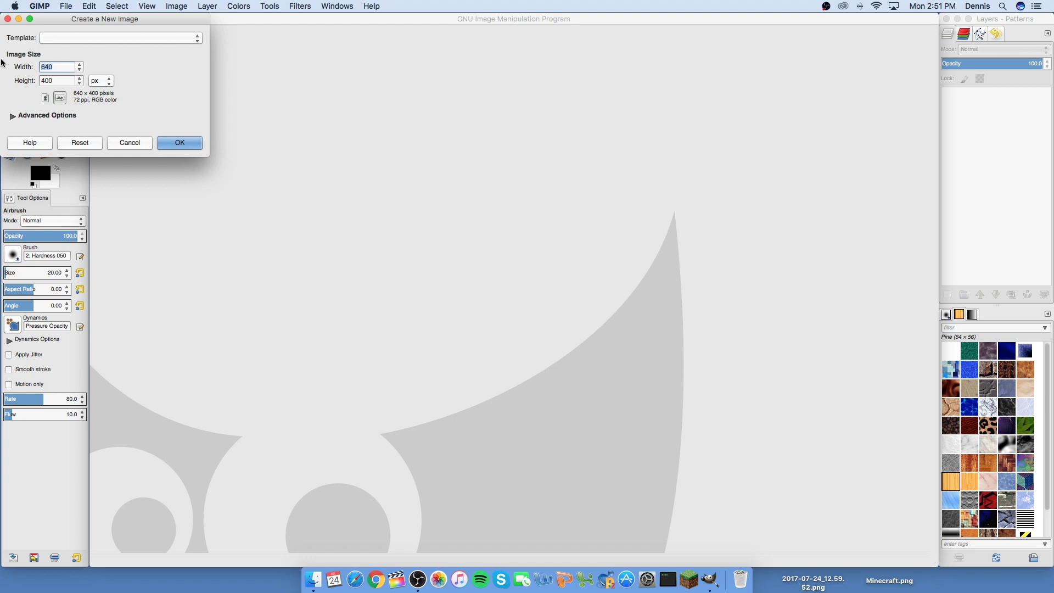
pyautogui.write('1920')
pyautogui.press('Tab')
pyautogui.write('10')
pyautogui.click(51, 115)
pyautogui.click(110, 175)
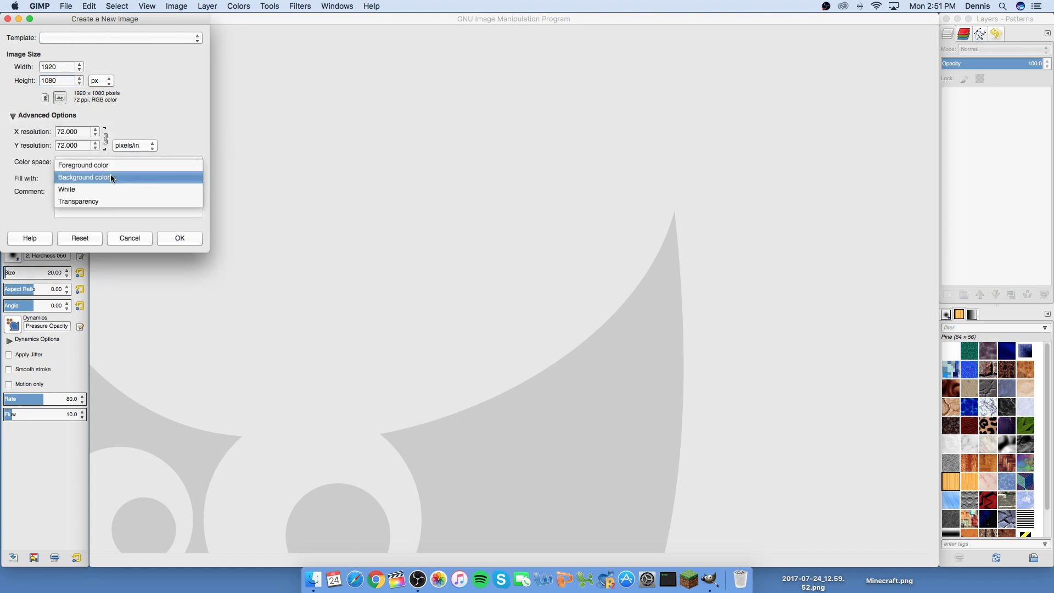
pyautogui.click(97, 199)
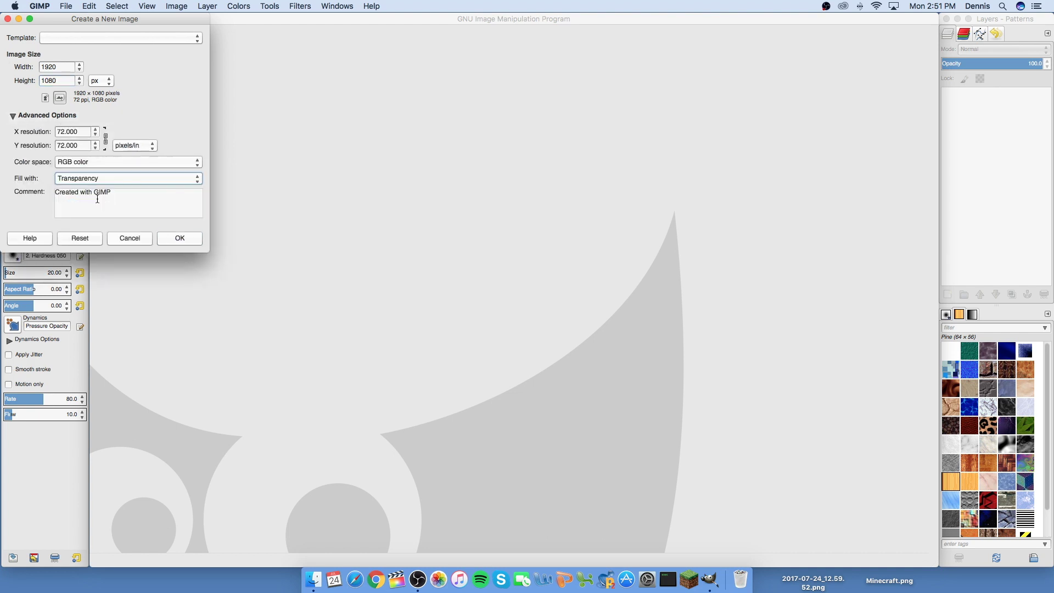
pyautogui.click(190, 239)
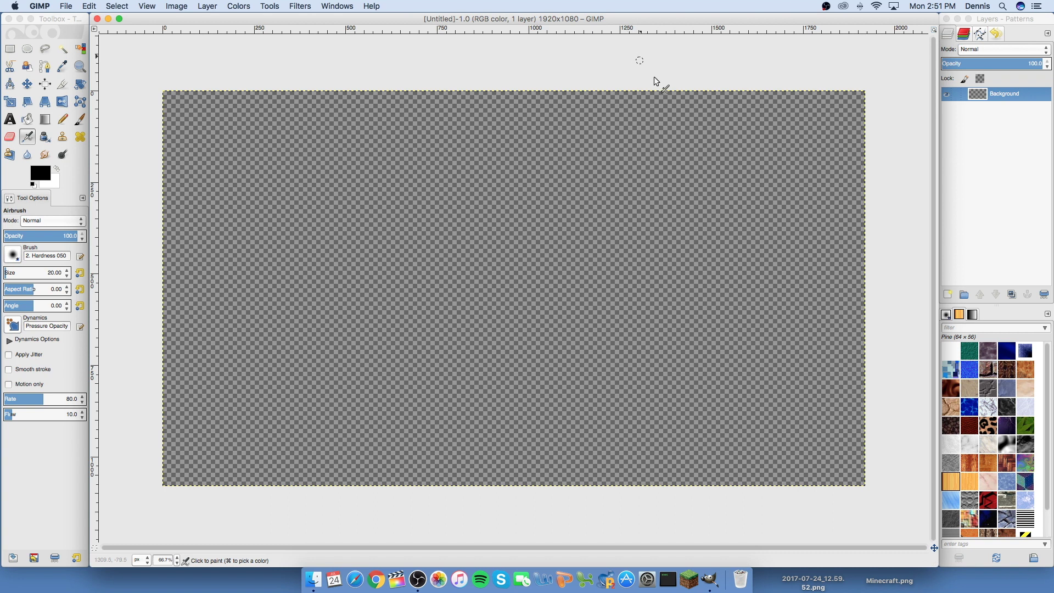
# - Add a new transparent layer named Border at the full image size
pyautogui.rightClick(989, 169)
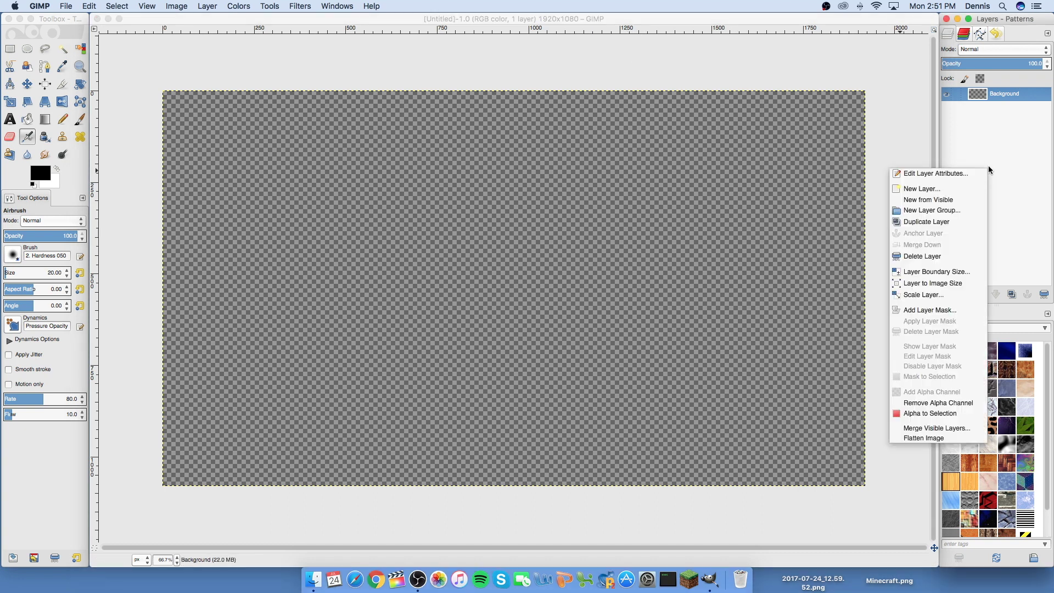
pyautogui.click(938, 188)
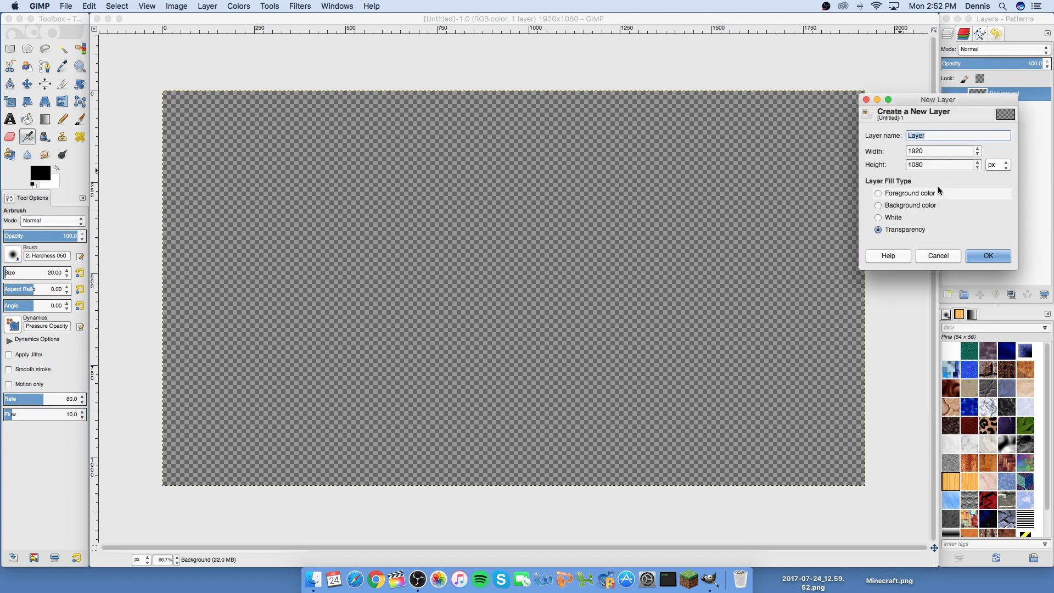
pyautogui.write('Border')
pyautogui.click(978, 255)
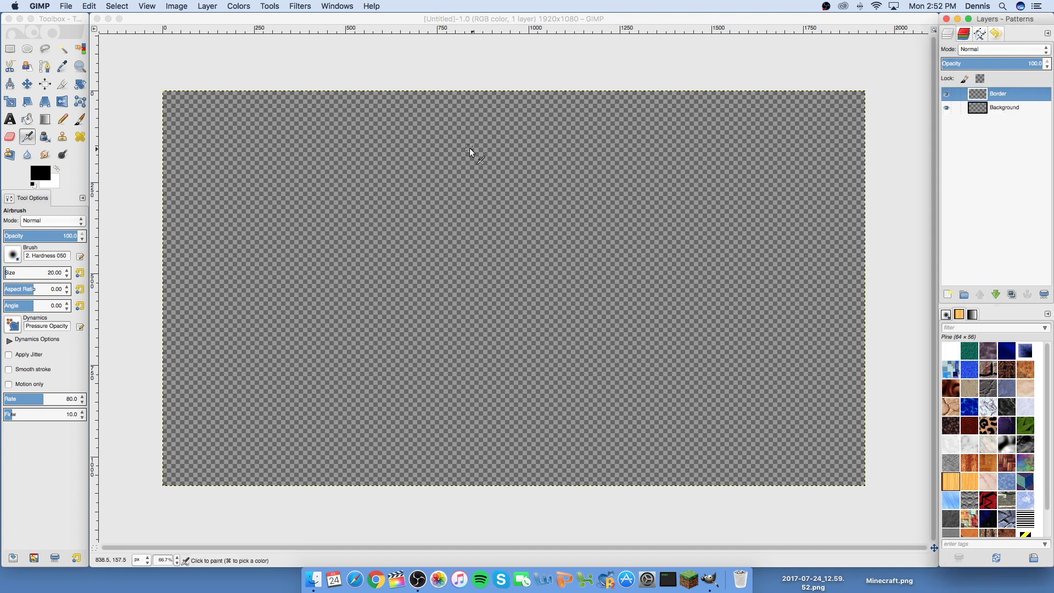
# - Choose the Pencil tool and set its brush size to 50
pyautogui.click(63, 119)
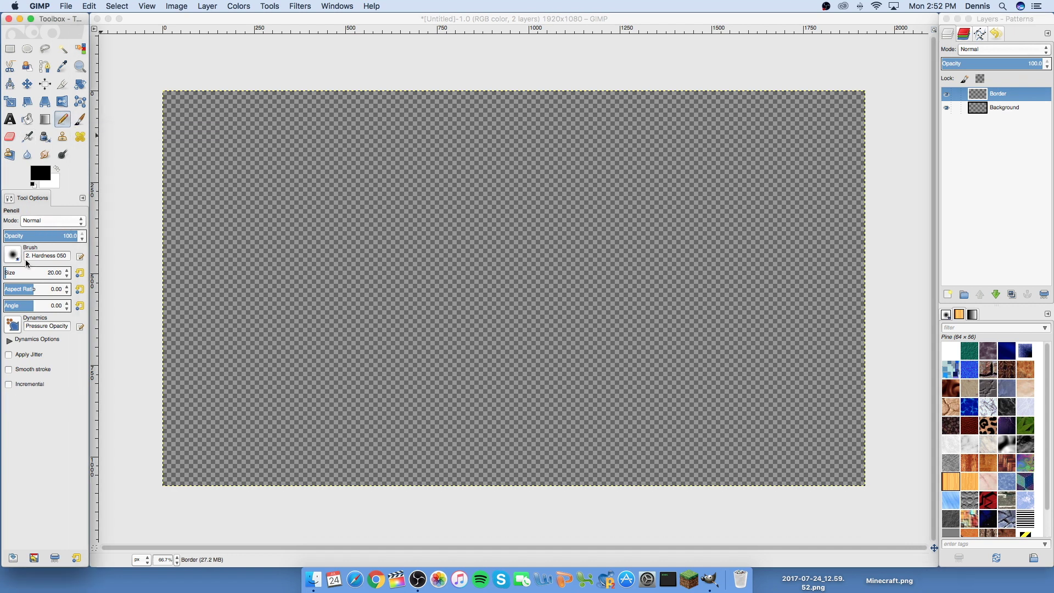
pyautogui.click(68, 270)
pyautogui.click(68, 270)
pyautogui.click(68, 270)
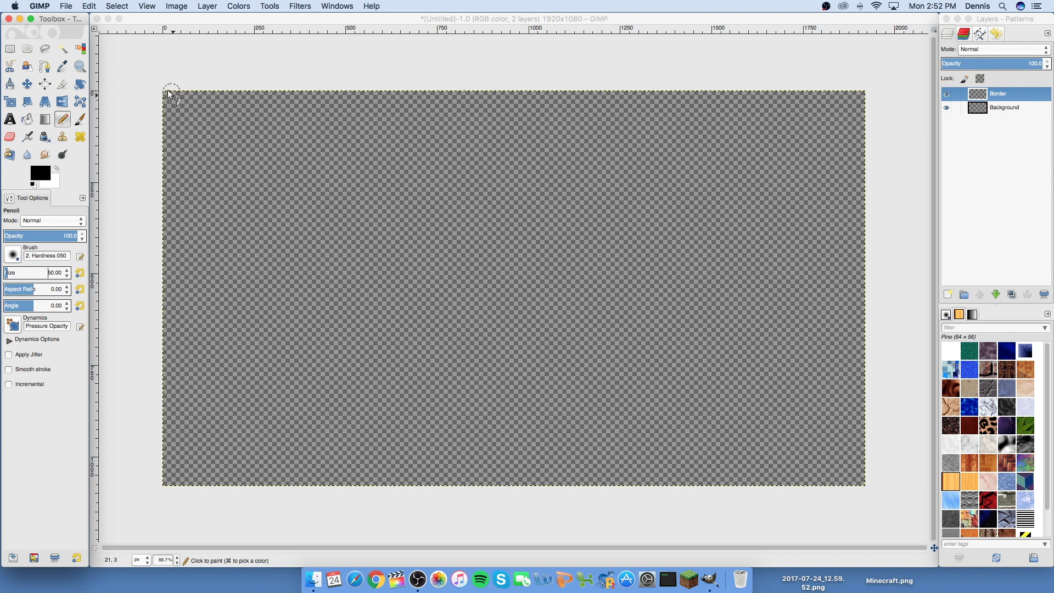
# - Switch the Pencil's brush to 1. Pixel for painting from the canvas's upper-left corner
pyautogui.click(176, 19)
pyautogui.press('z')
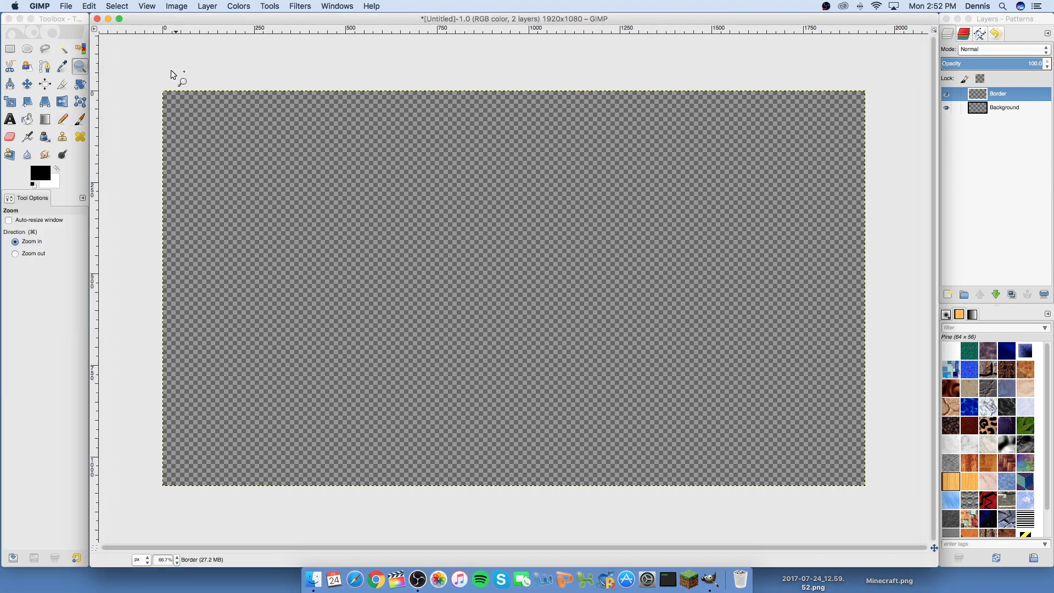
pyautogui.moveTo(147, 74); pyautogui.dragTo(208, 125)
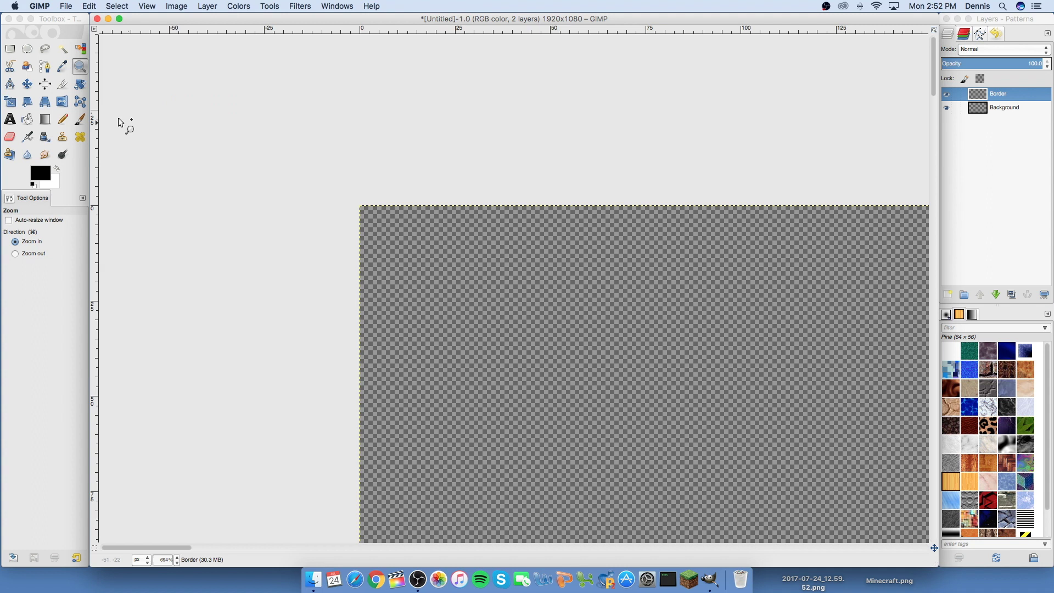
pyautogui.click(62, 119)
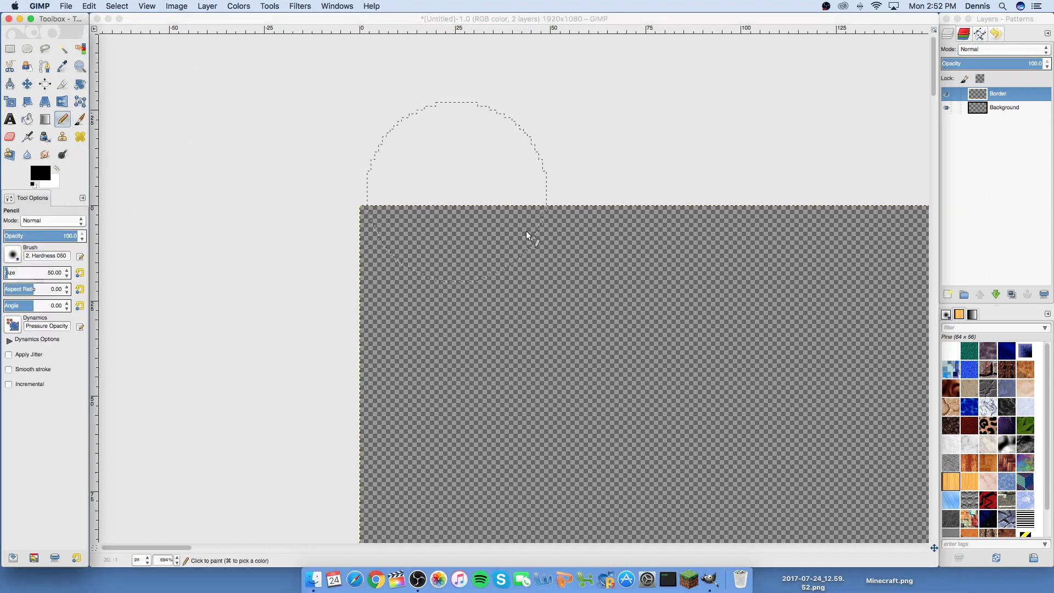
pyautogui.click(12, 256)
pyautogui.click(25, 269)
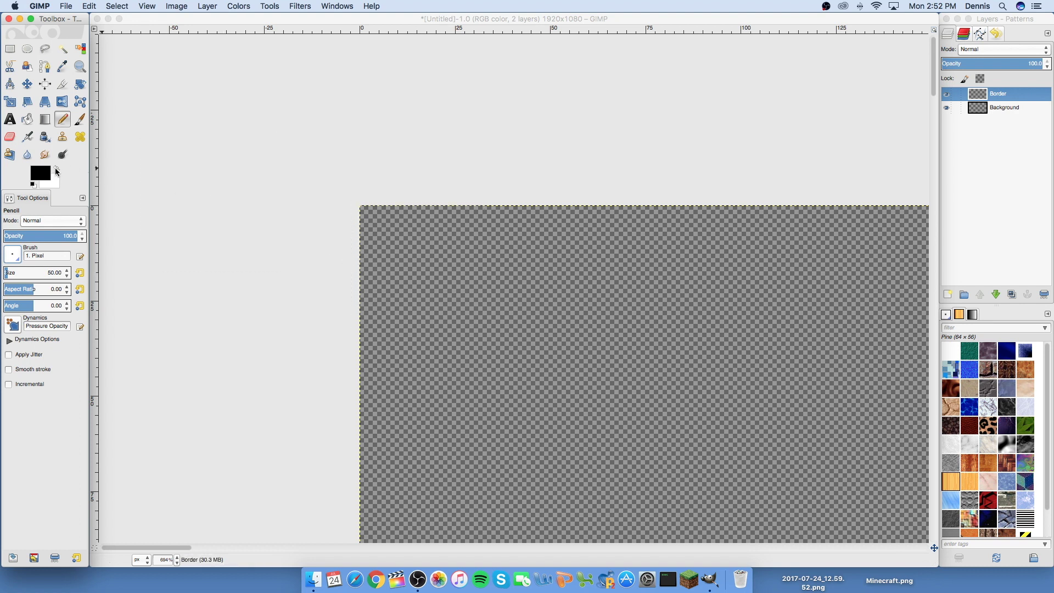
# - Make white the foreground color and paint a straight band about 35 px wide along the canvas's whole top edge
pyautogui.press('x')
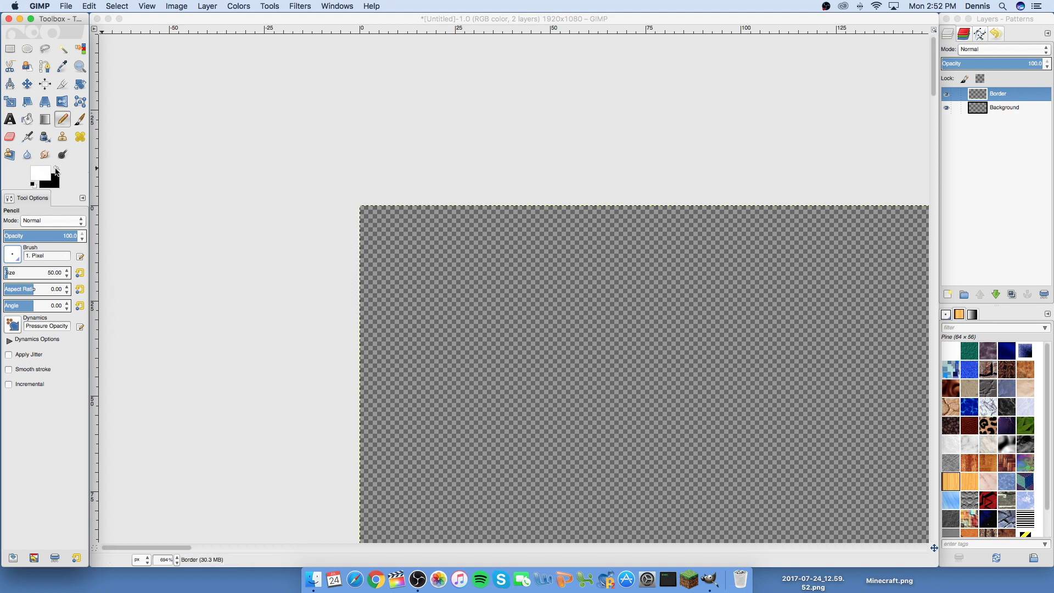
pyautogui.click(427, 271)
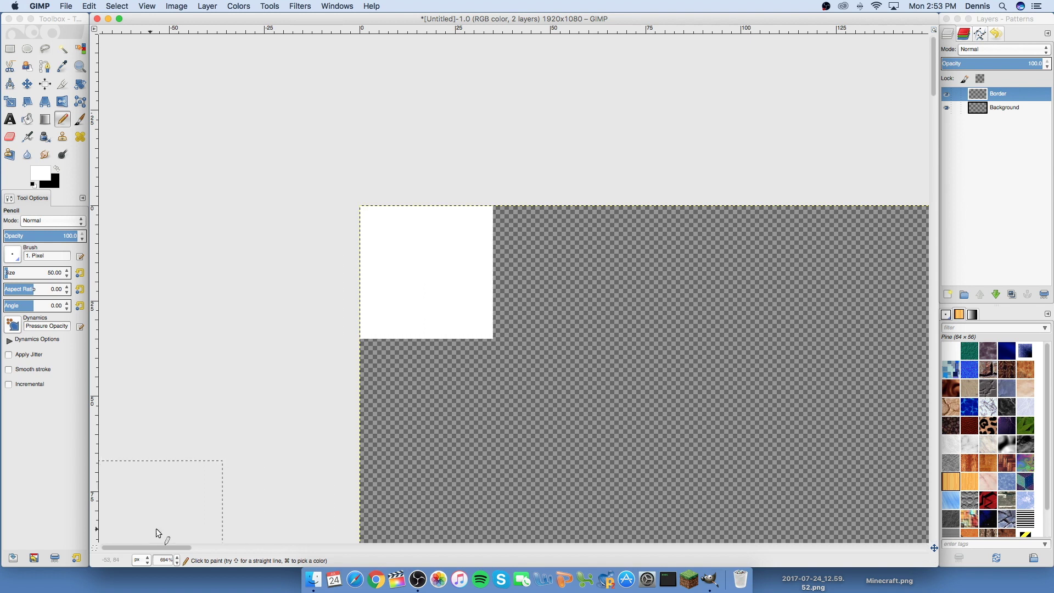
pyautogui.moveTo(172, 549); pyautogui.dragTo(938, 547)
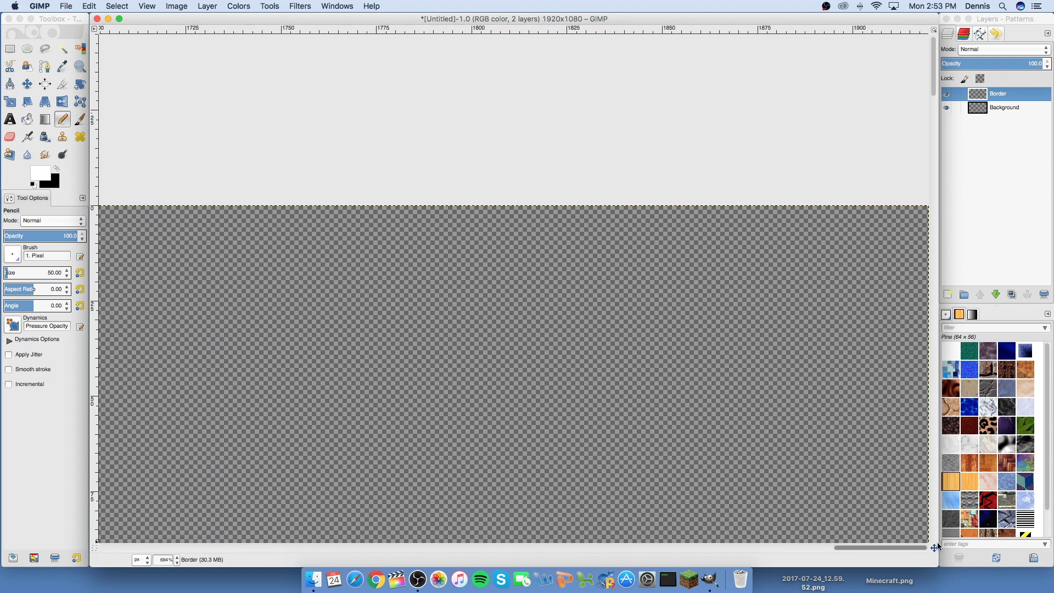
pyautogui.keyDown('shift'); pyautogui.click(863, 273); pyautogui.keyUp('shift')
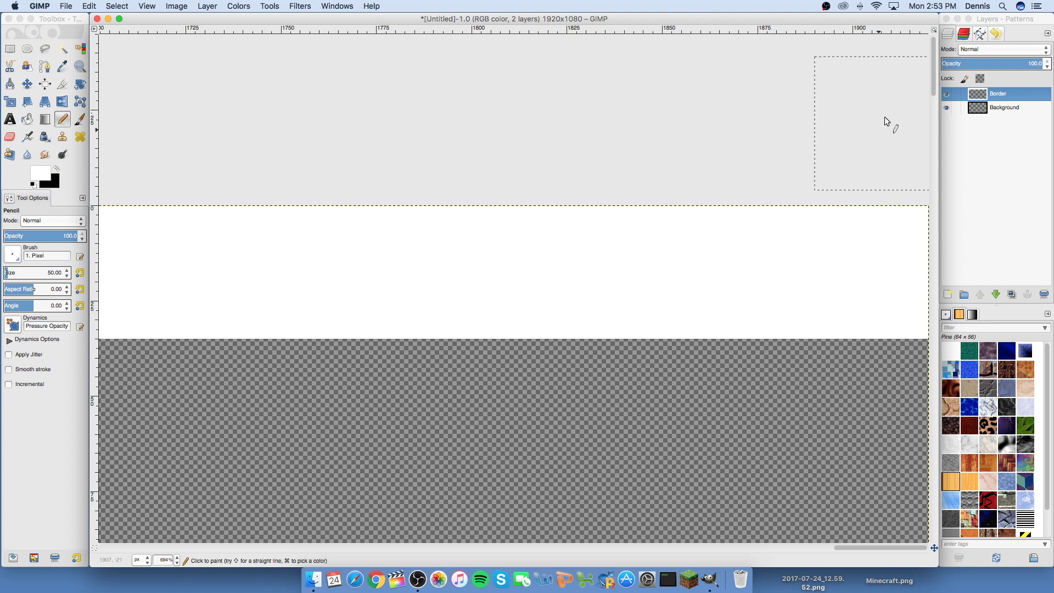
# - Continue the straight white band down the canvas's right edge and back along its bottom edge
pyautogui.scroll(-10, 920, 363)
pyautogui.scroll(-10, 921, 364)
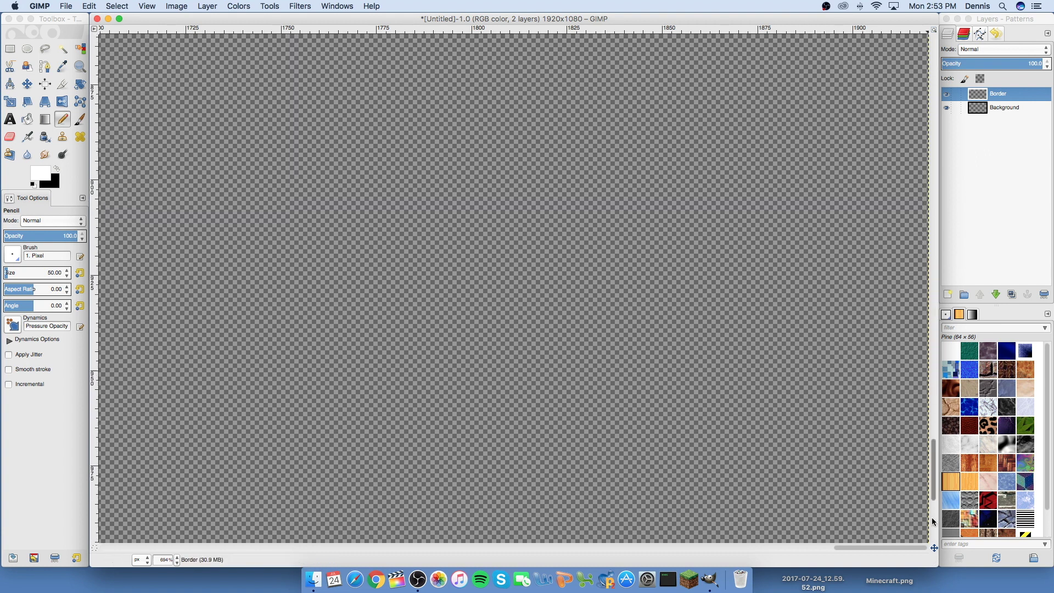
pyautogui.keyDown('shift'); pyautogui.click(862, 474); pyautogui.keyUp('shift')
pyautogui.moveTo(885, 546); pyautogui.dragTo(17, 544)
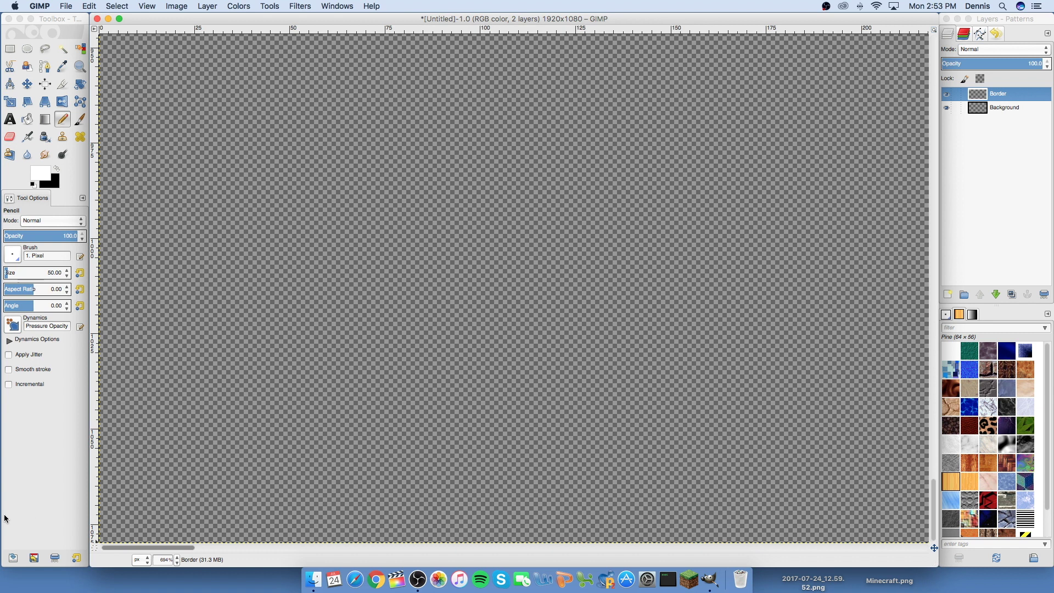
pyautogui.keyDown('shift'); pyautogui.click(166, 476); pyautogui.keyUp('shift')
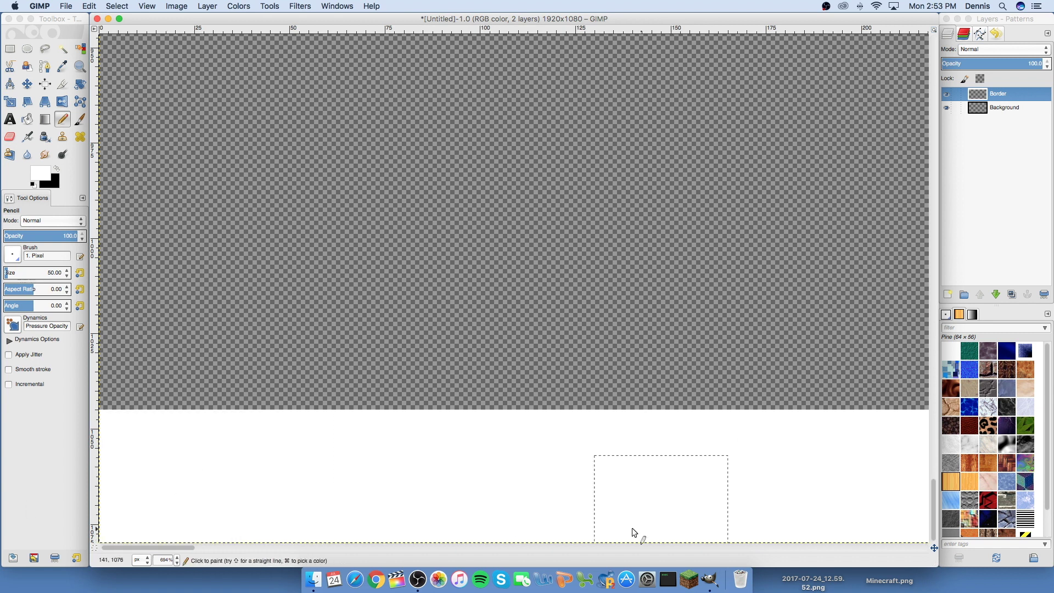
# - Close the white frame with a straight pencil band up the canvas's left edge to the starting corner
pyautogui.moveTo(934, 491); pyautogui.dragTo(934, 49)
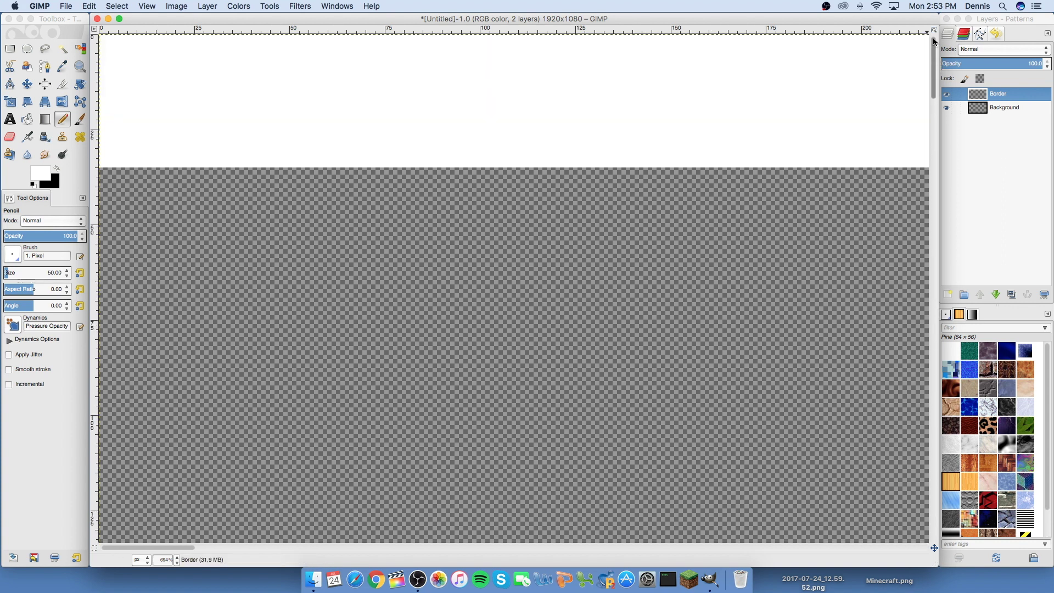
pyautogui.keyDown('shift'); pyautogui.click(168, 200); pyautogui.keyUp('shift')
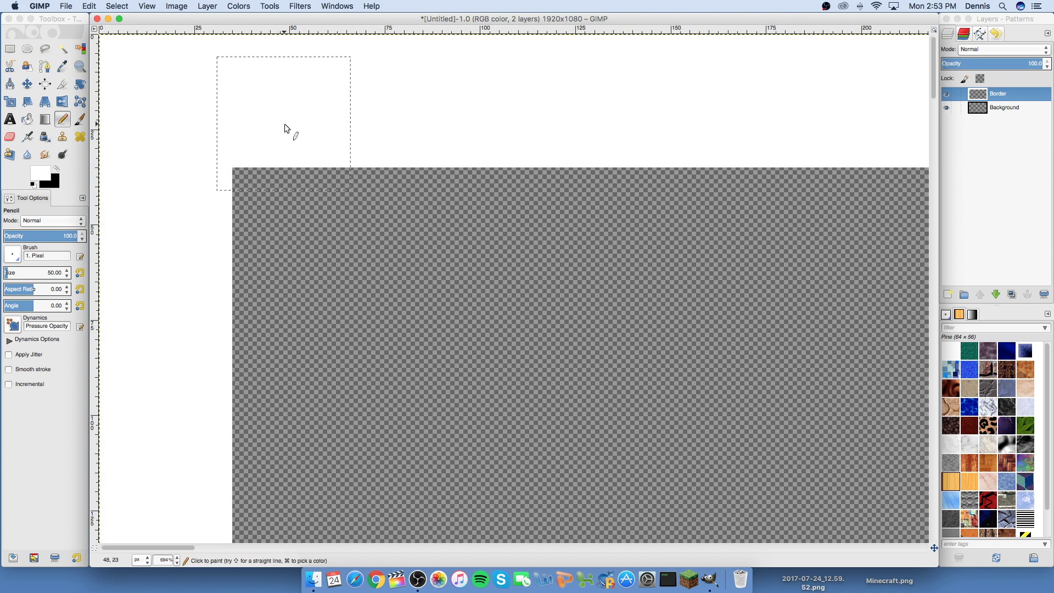
pyautogui.scroll(-6, 285, 124)
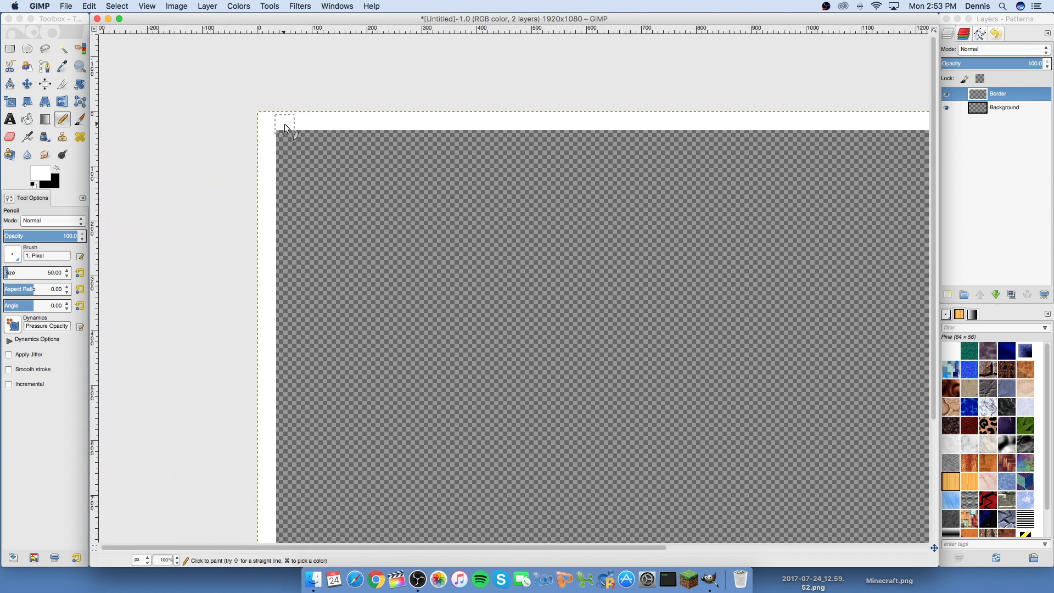
pyautogui.scroll(-1, 285, 128)
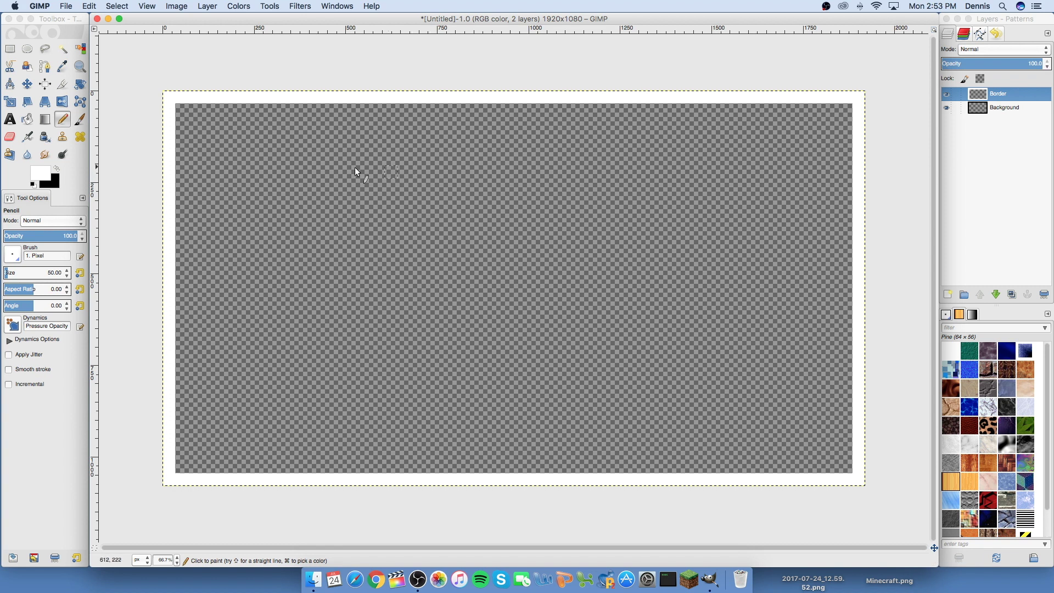
# - Select the entire white frame on the Border layer with Fuzzy Select
pyautogui.click(61, 52)
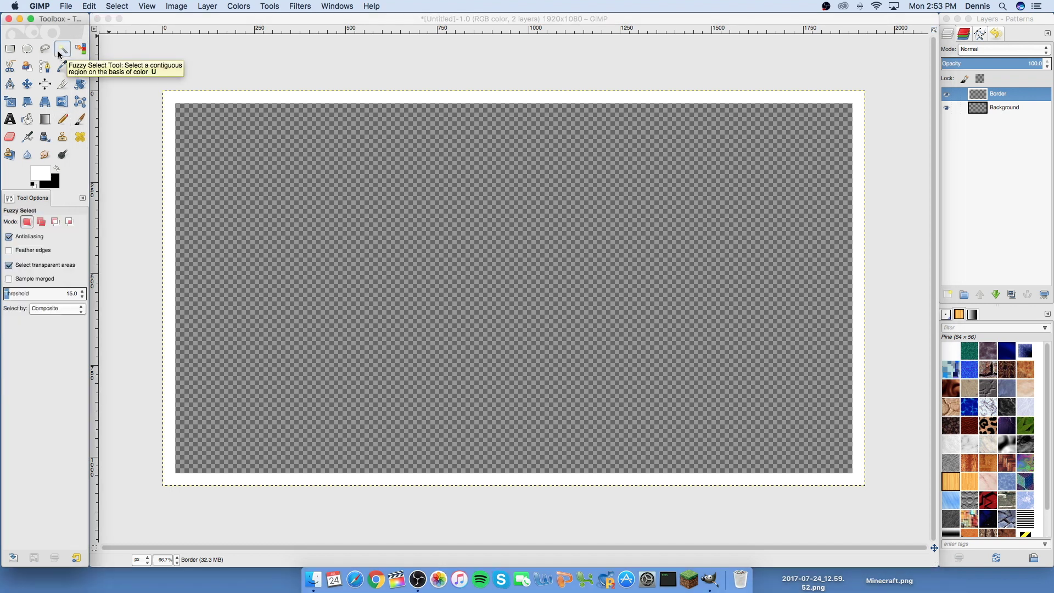
pyautogui.click(329, 96)
pyautogui.click(328, 96)
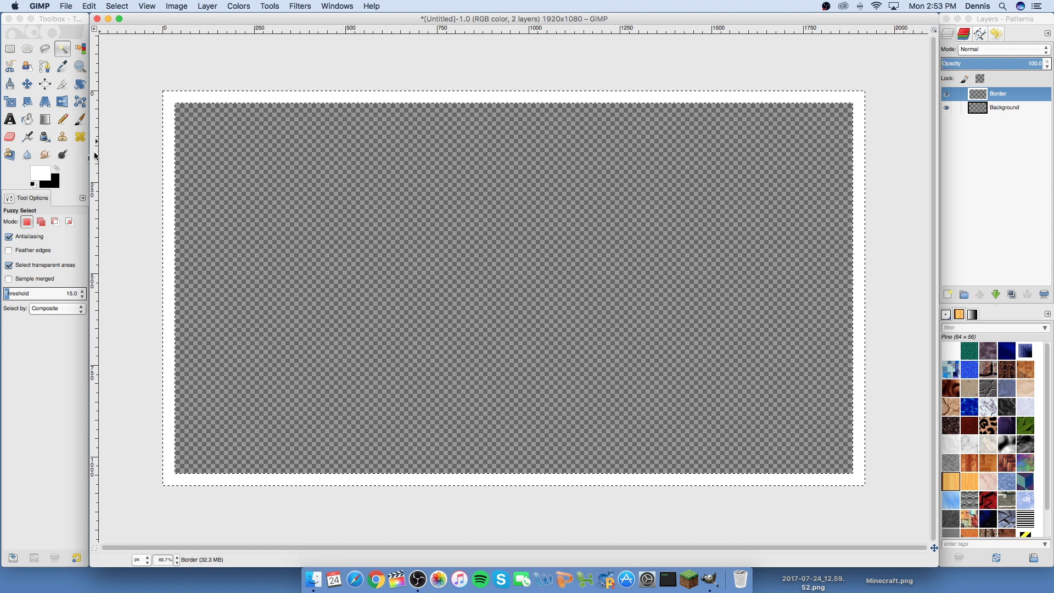
# - Set the foreground color to dark green 009907, with hue 123, saturation 100 and value 60
pyautogui.click(43, 173)
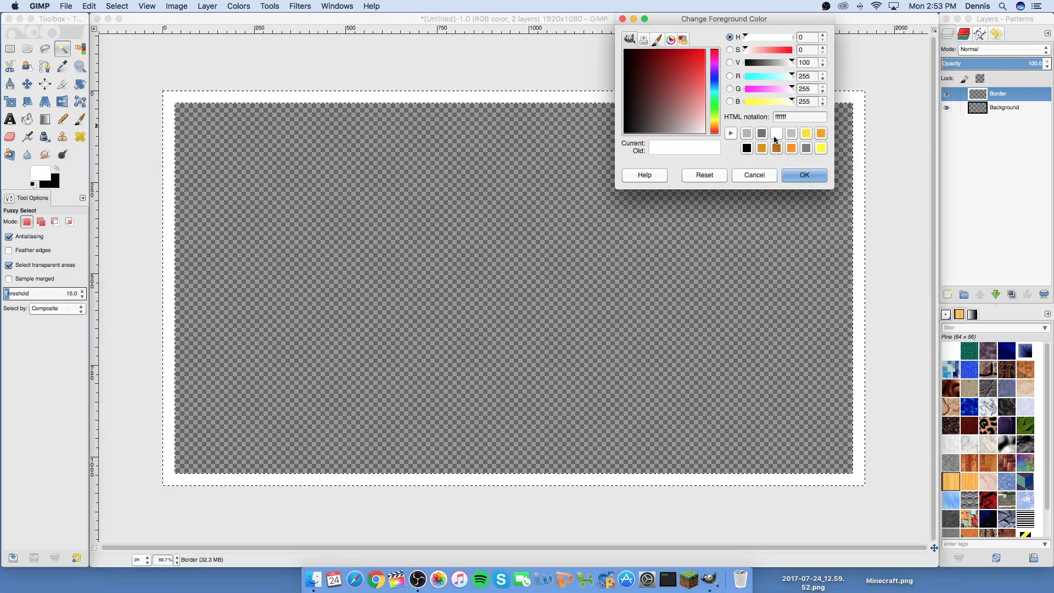
pyautogui.click(671, 40)
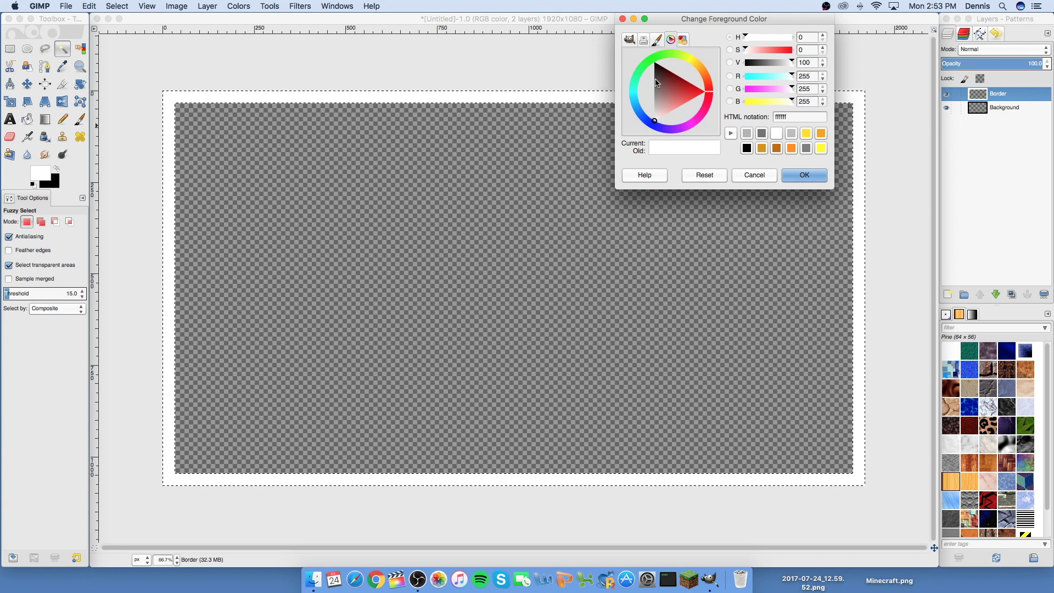
pyautogui.moveTo(651, 50); pyautogui.dragTo(645, 53)
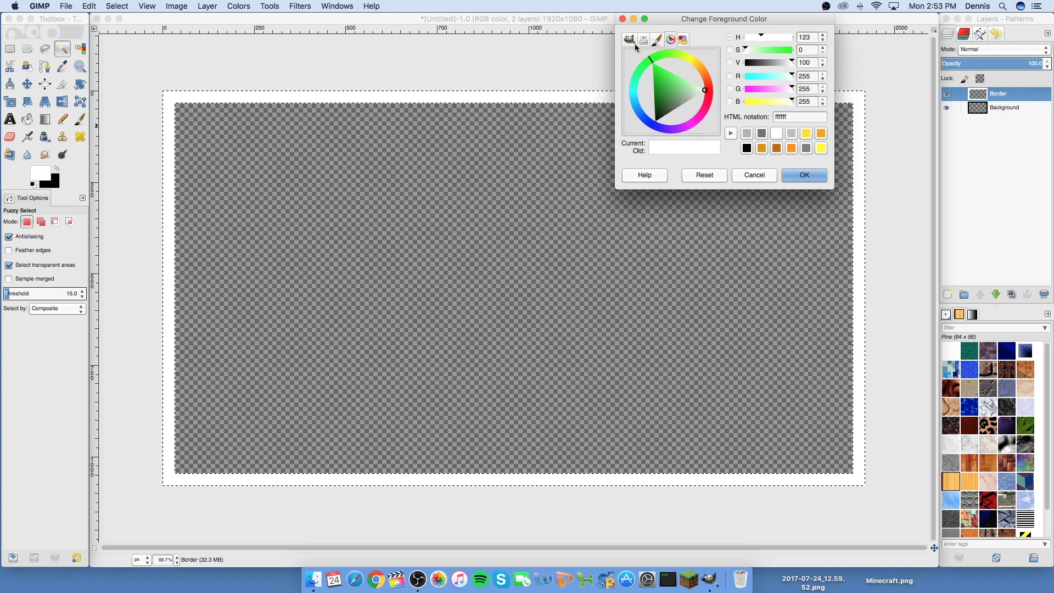
pyautogui.click(629, 40)
pyautogui.moveTo(702, 71); pyautogui.dragTo(714, 47)
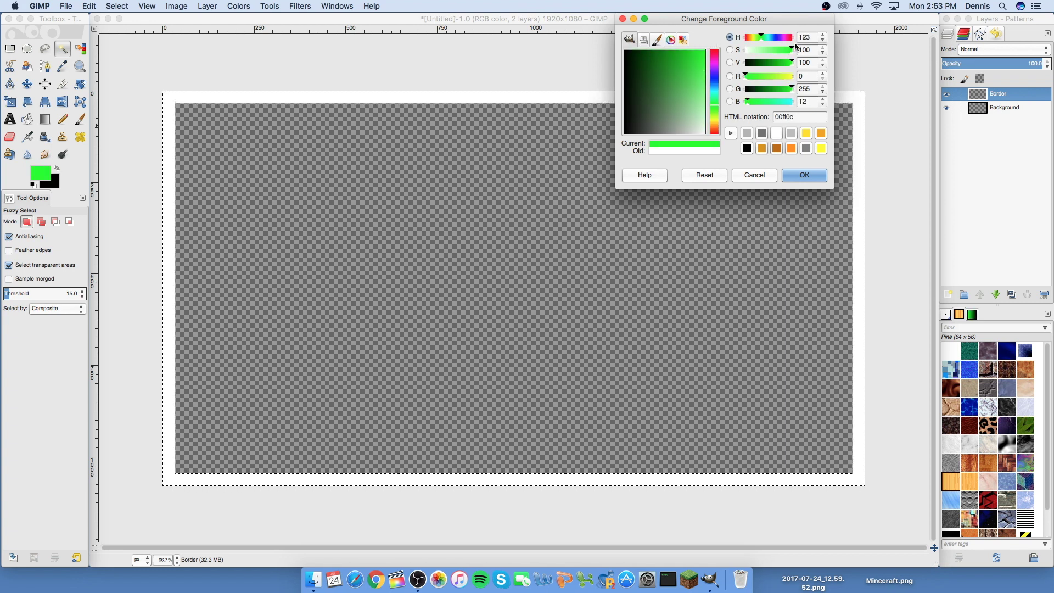
pyautogui.moveTo(822, 66); pyautogui.dragTo(823, 66)
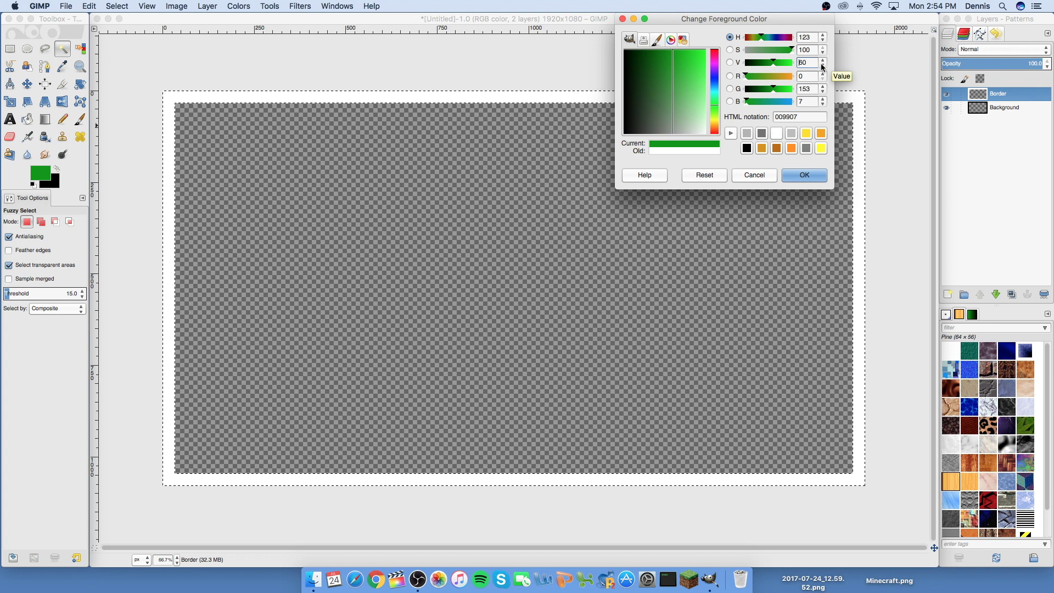
pyautogui.click(805, 174)
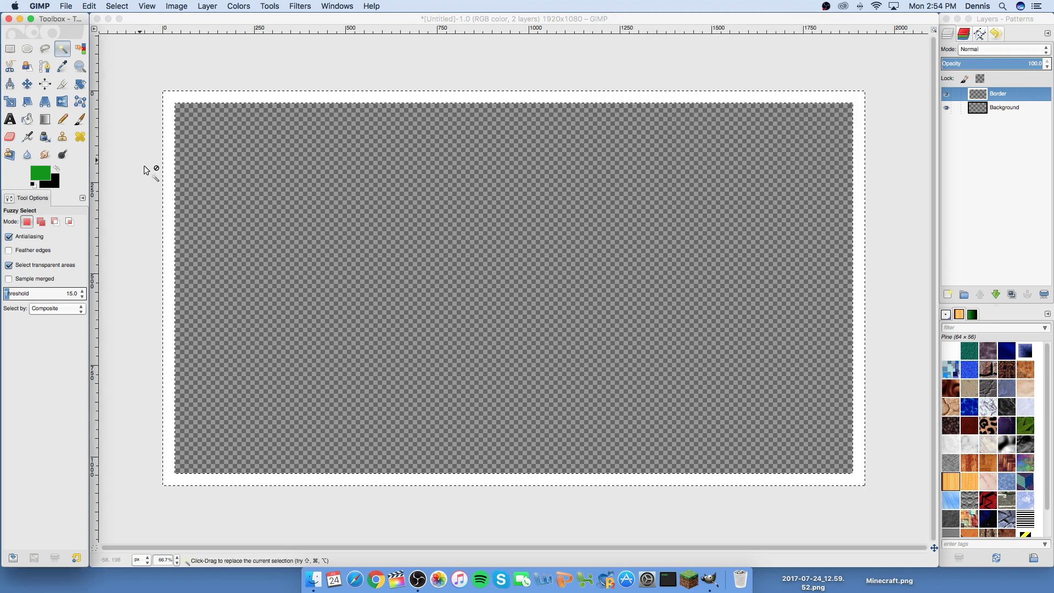
# - Set the background color to bright green 00e60b, with value 90, keeping the dark green as the foreground
pyautogui.click(56, 168)
pyautogui.click(49, 173)
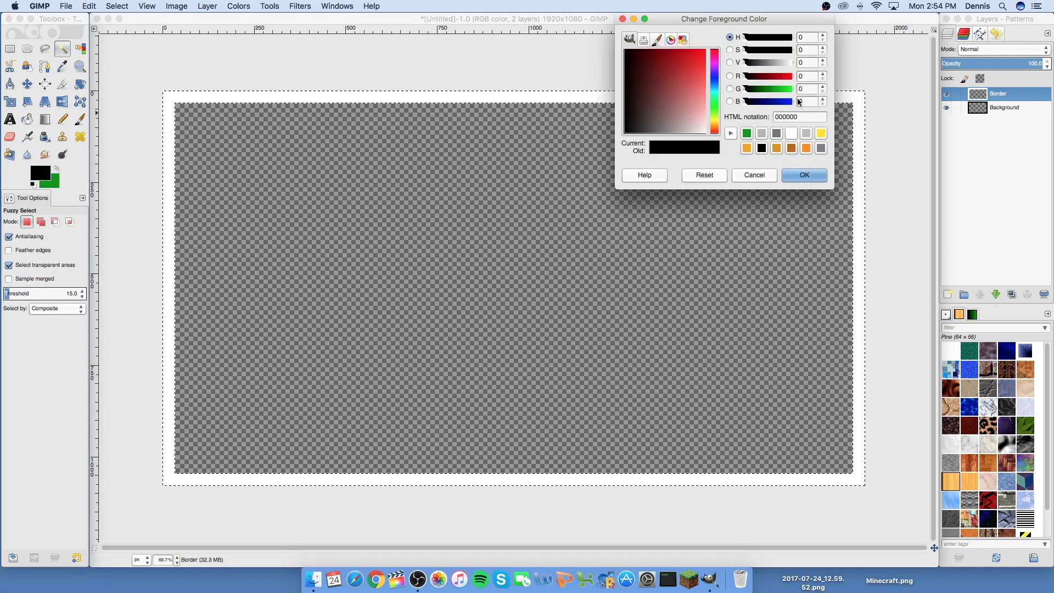
pyautogui.click(747, 134)
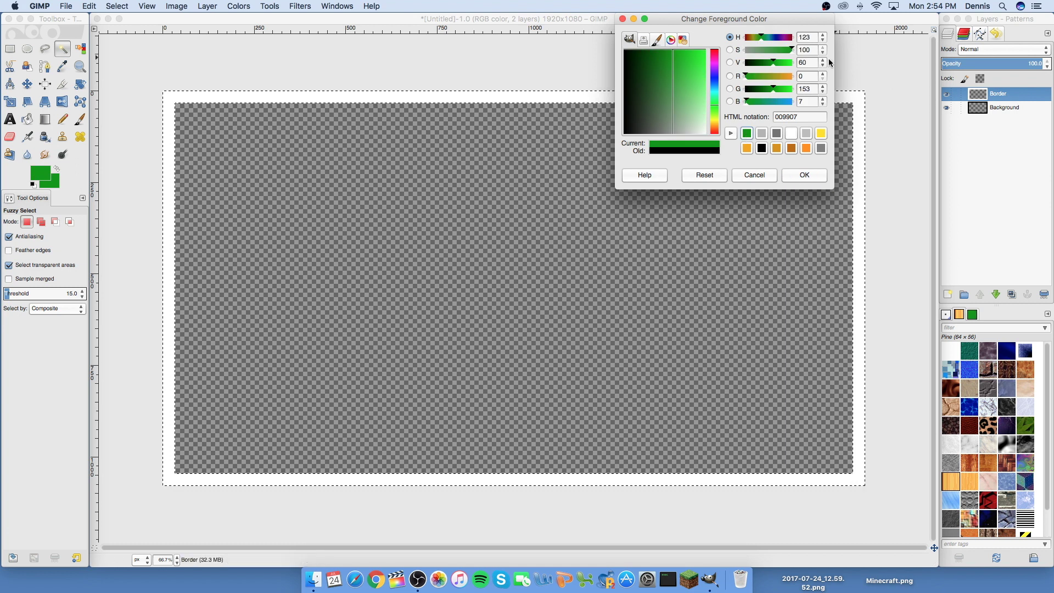
pyautogui.moveTo(823, 60); pyautogui.dragTo(825, 63)
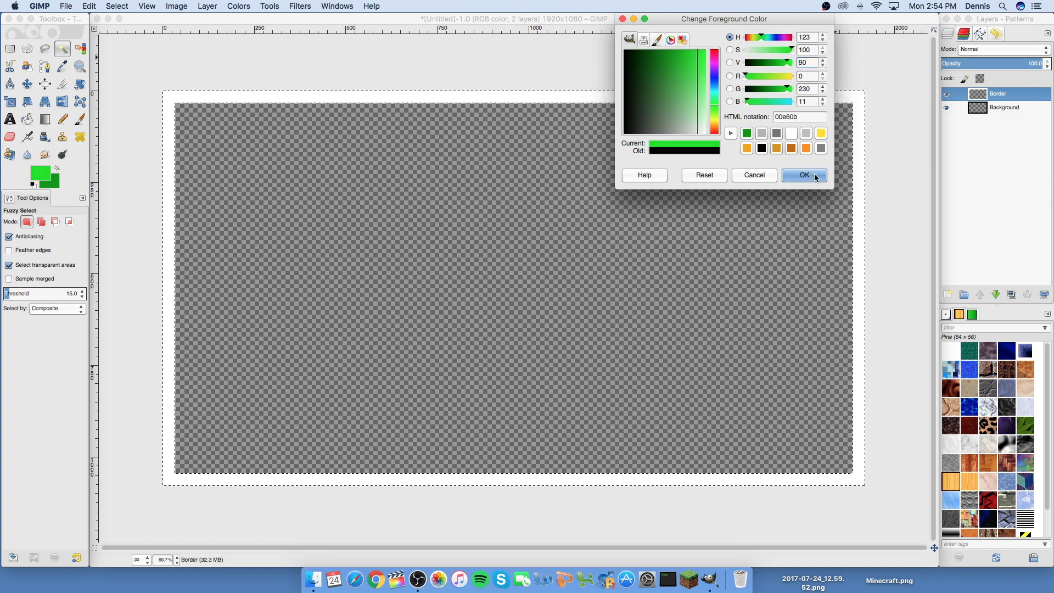
pyautogui.click(805, 174)
pyautogui.click(56, 169)
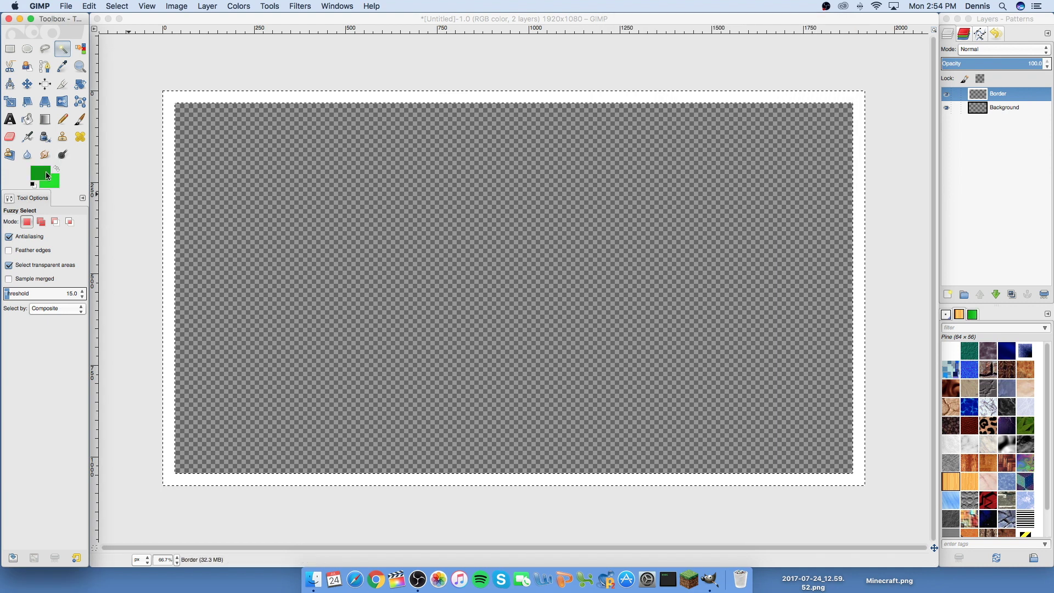
# - Darken the foreground green to 008c07 by setting its value to 55
pyautogui.click(47, 176)
pyautogui.moveTo(824, 66); pyautogui.dragTo(825, 65)
pyautogui.click(805, 175)
# - Fill the selected frame with a linear foreground-to-background gradient, dark green at its upper left to bright green at its lower right
pyautogui.click(48, 121)
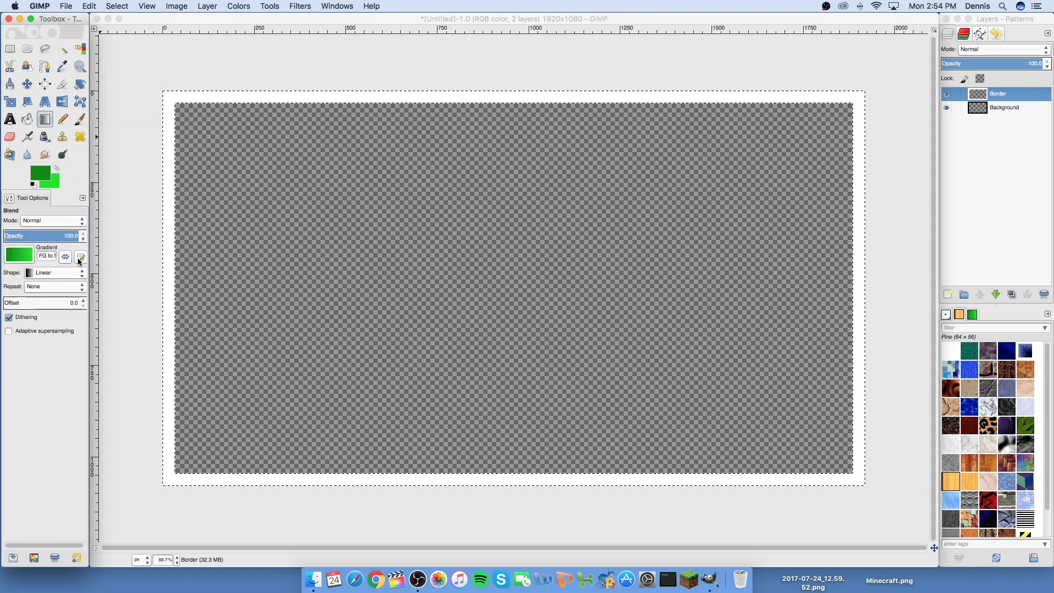
pyautogui.click(57, 269)
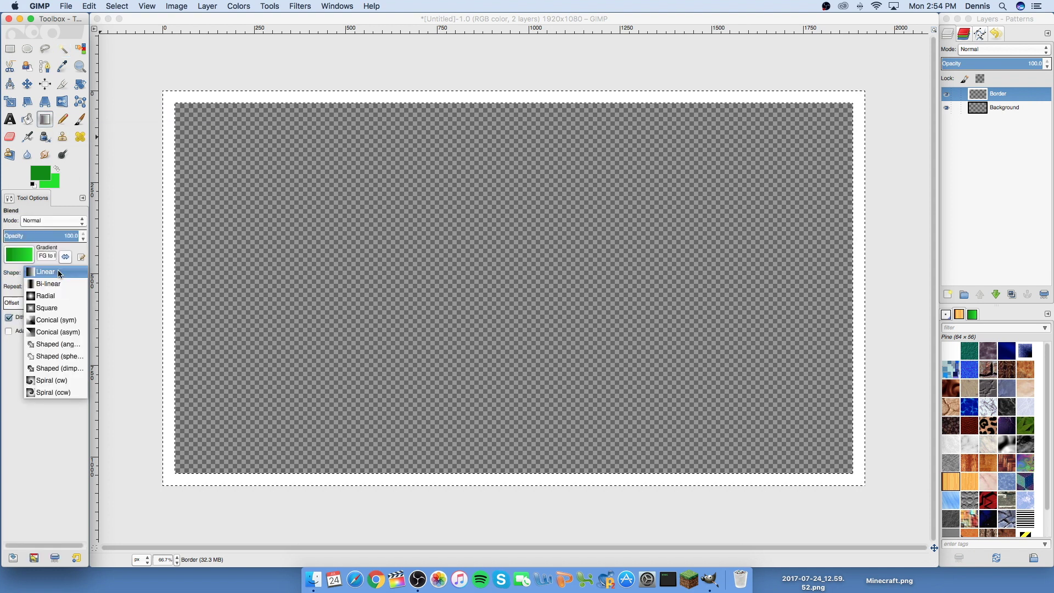
pyautogui.click(59, 270)
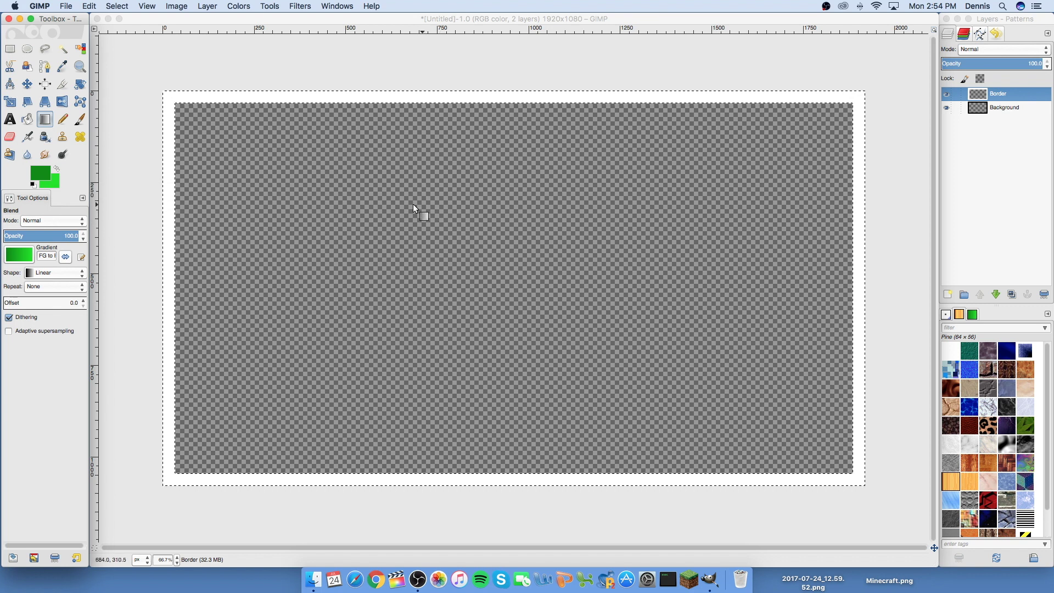
pyautogui.moveTo(400, 198); pyautogui.dragTo(632, 337)
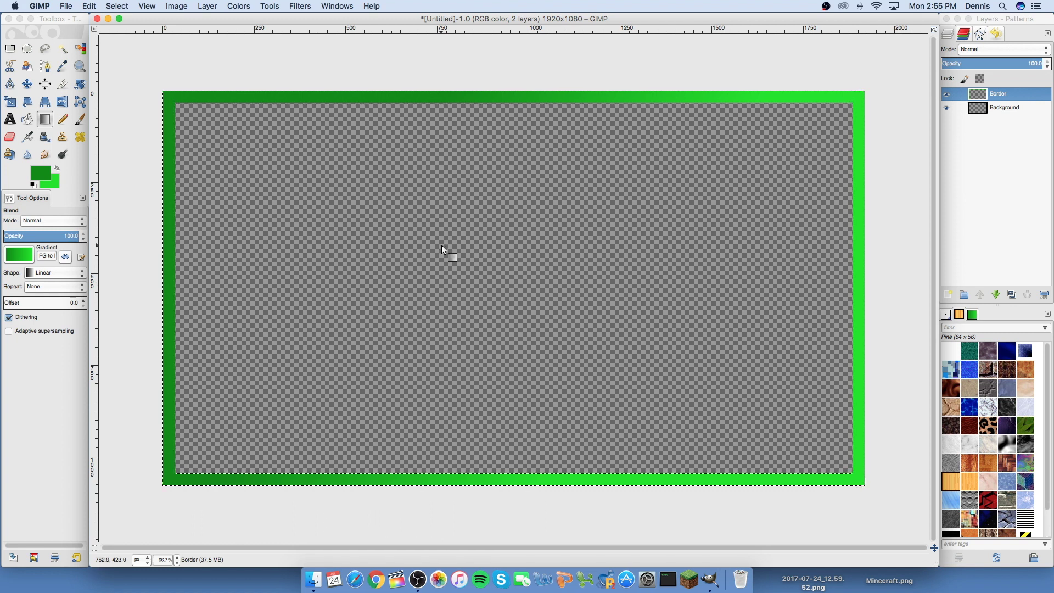
# - Convert the frame selection into a 5 px border selection along its edges
pyautogui.click(117, 6)
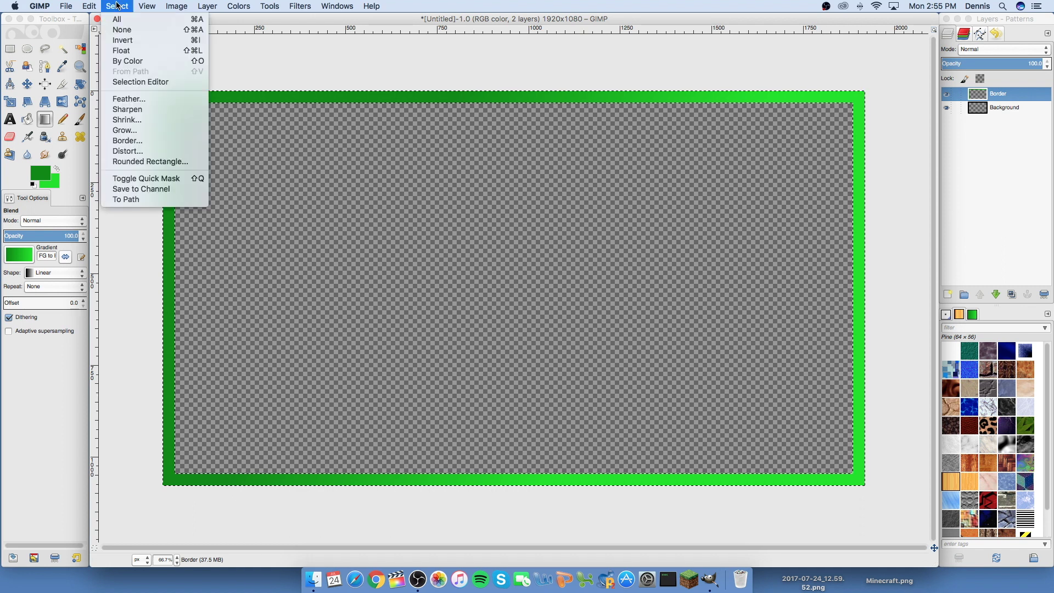
pyautogui.click(140, 140)
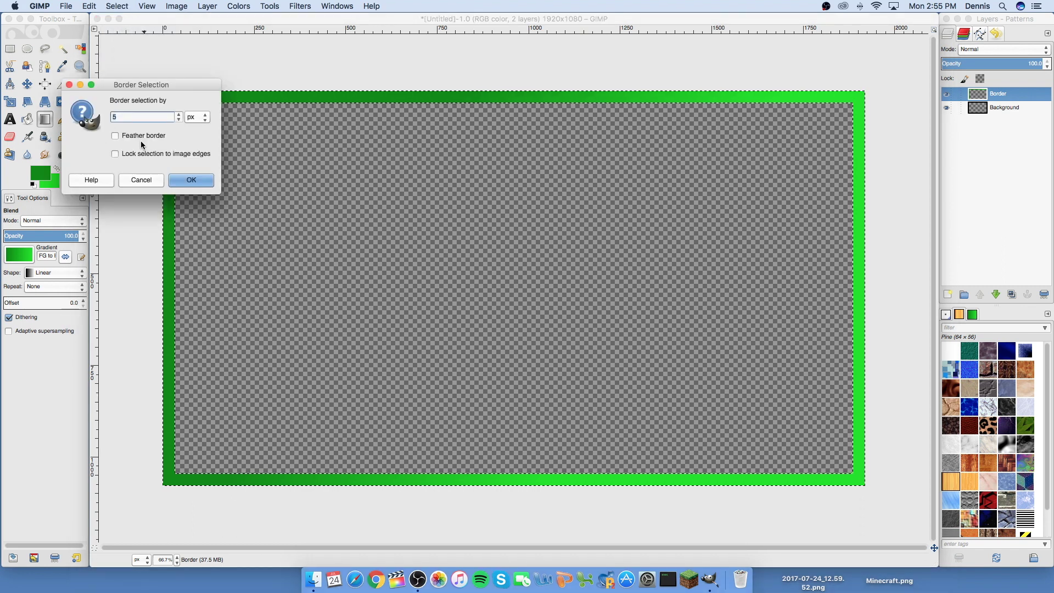
pyautogui.press('Return')
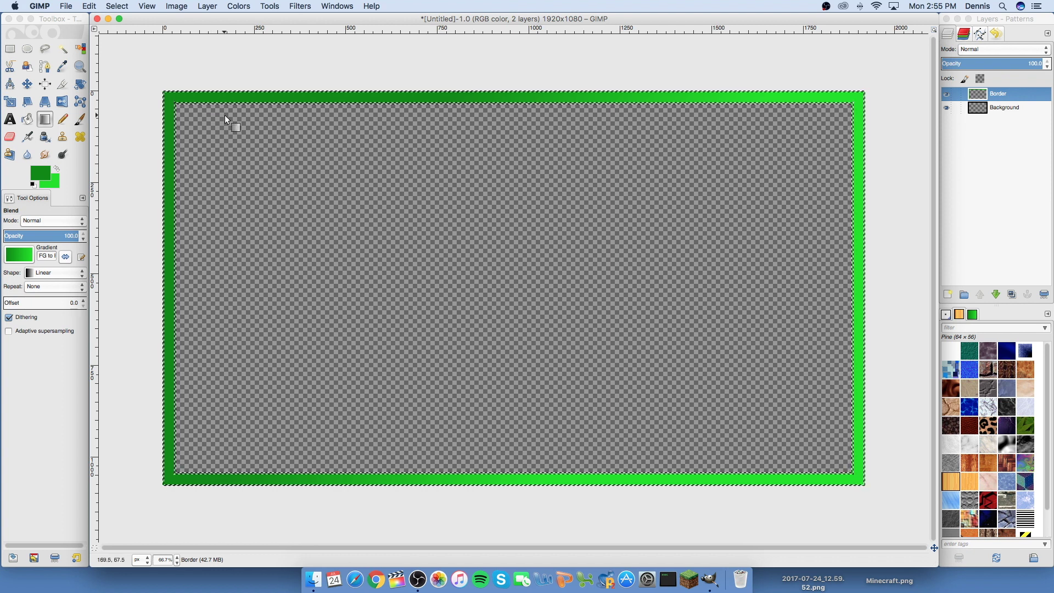
# - Darken the foreground green to 006605 by setting its value to 40
pyautogui.click(43, 176)
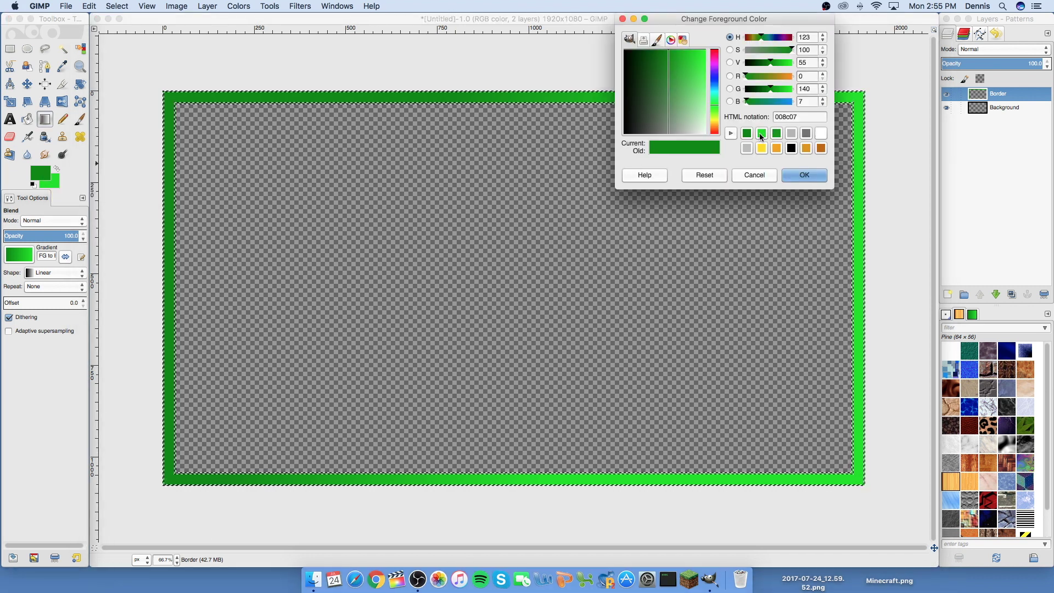
pyautogui.click(823, 64)
pyautogui.click(823, 65)
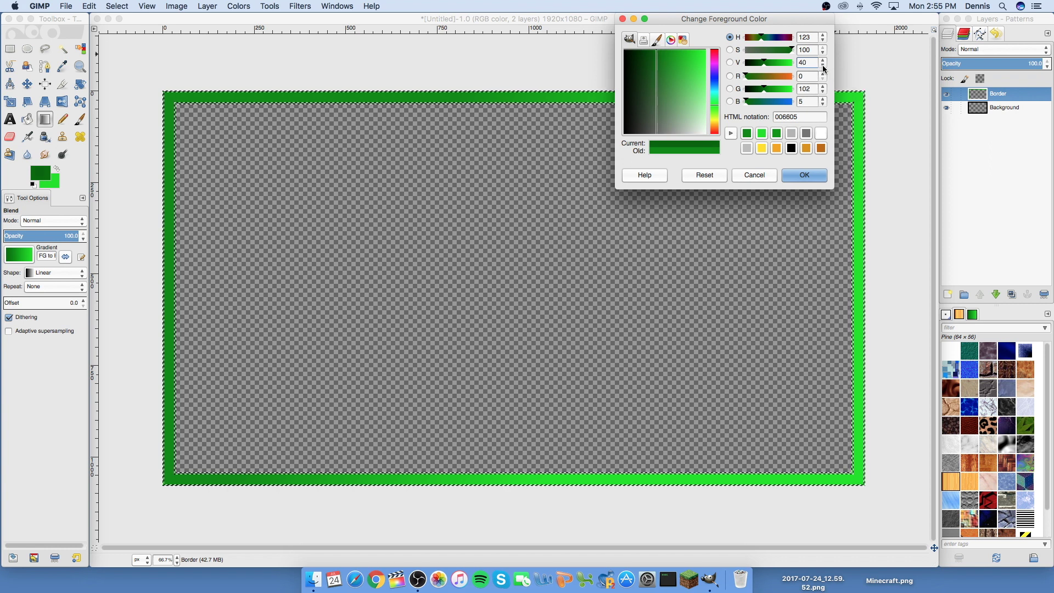
pyautogui.click(804, 174)
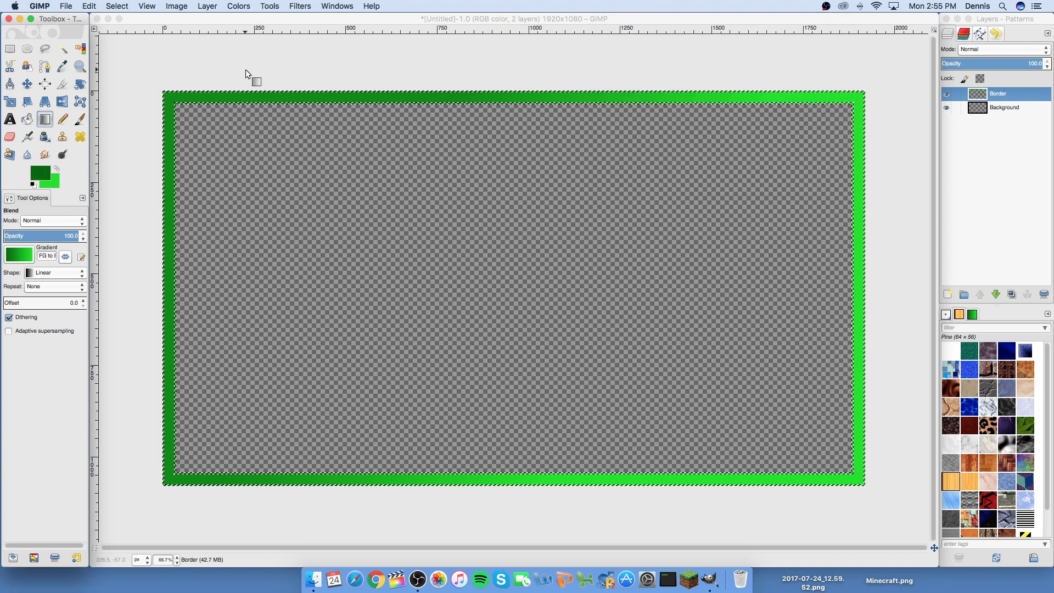
# - Trace the frame's inner edge within the border selection using straight dark green Pencil lines on all four sides, and clear the selection
pyautogui.click(63, 119)
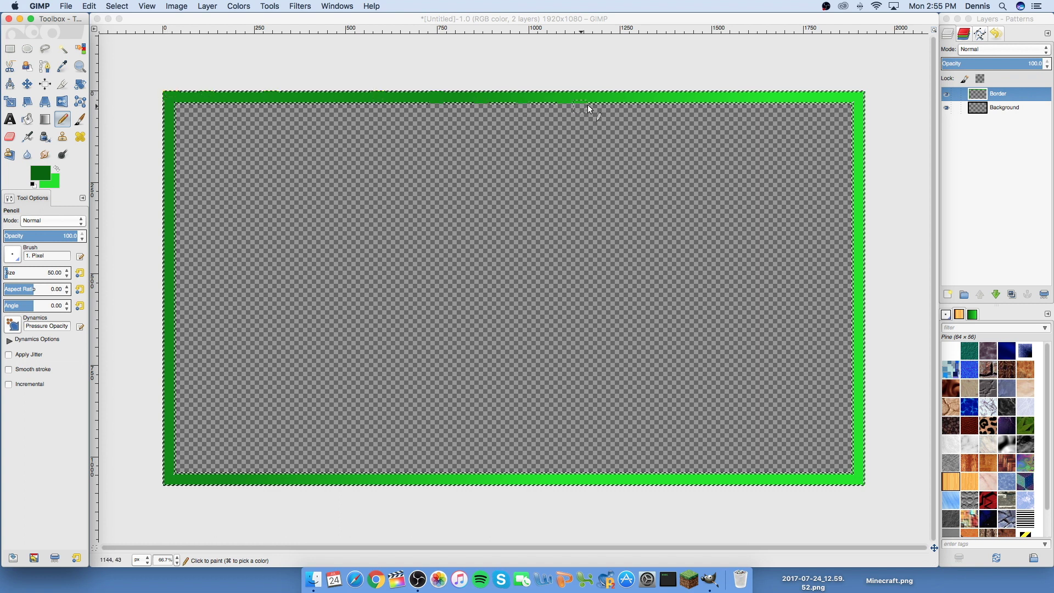
pyautogui.click(176, 103)
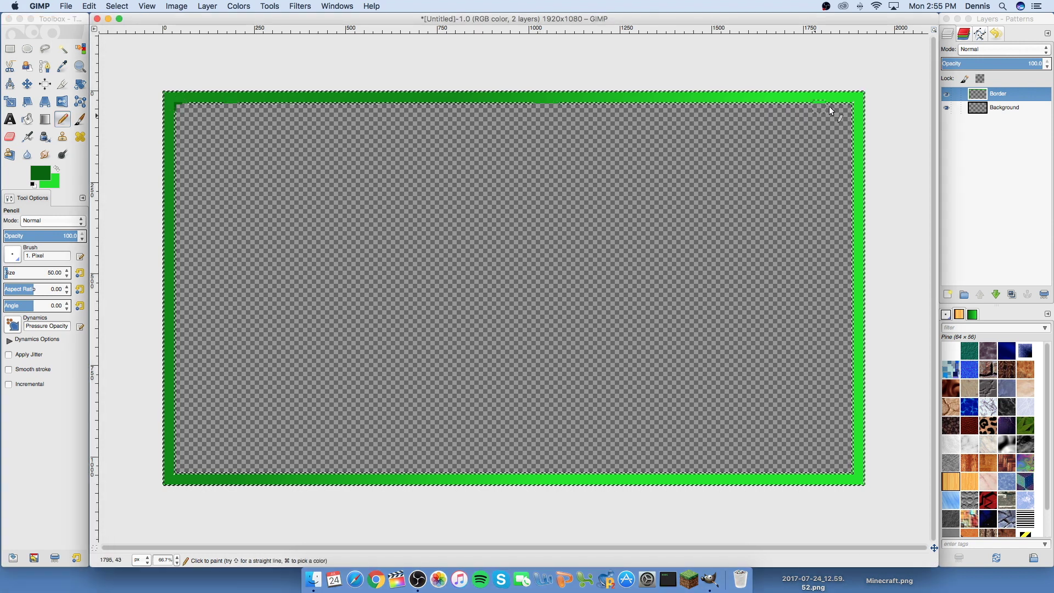
pyautogui.keyDown('shift'); pyautogui.click(849, 104); pyautogui.keyUp('shift')
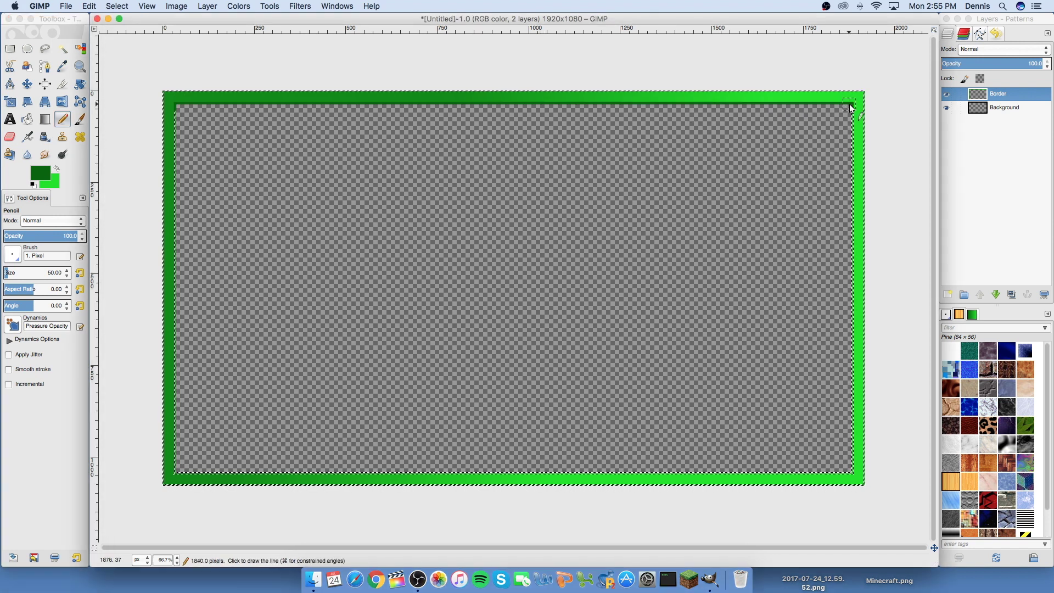
pyautogui.keyDown('shift'); pyautogui.click(849, 475); pyautogui.keyUp('shift')
pyautogui.keyDown('shift'); pyautogui.click(178, 469); pyautogui.keyUp('shift')
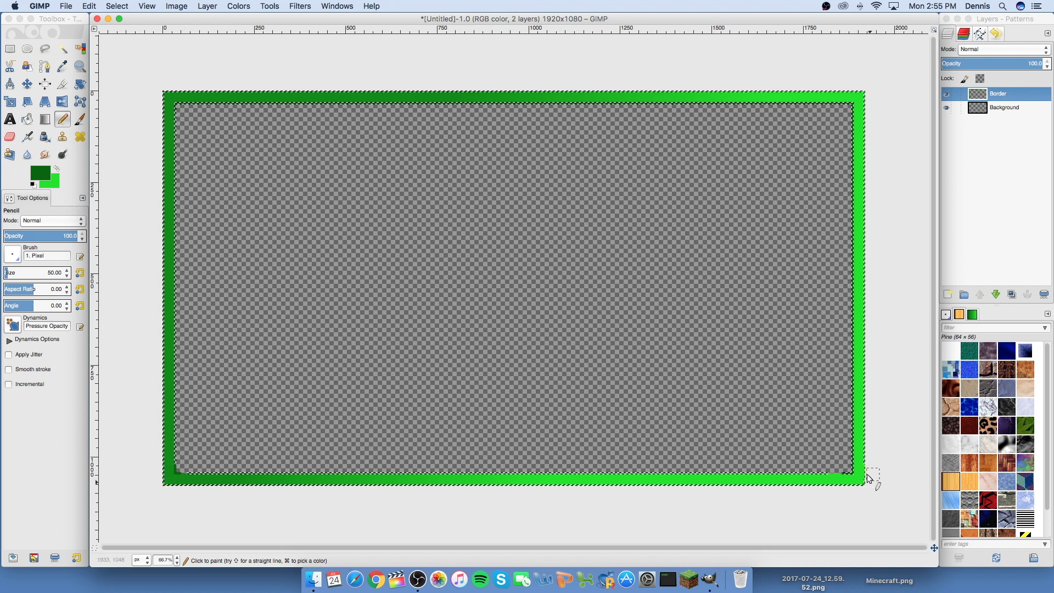
pyautogui.keyDown('shift'); pyautogui.click(852, 476); pyautogui.keyUp('shift')
pyautogui.click(176, 109)
pyautogui.keyDown('shift'); pyautogui.click(178, 471); pyautogui.keyUp('shift')
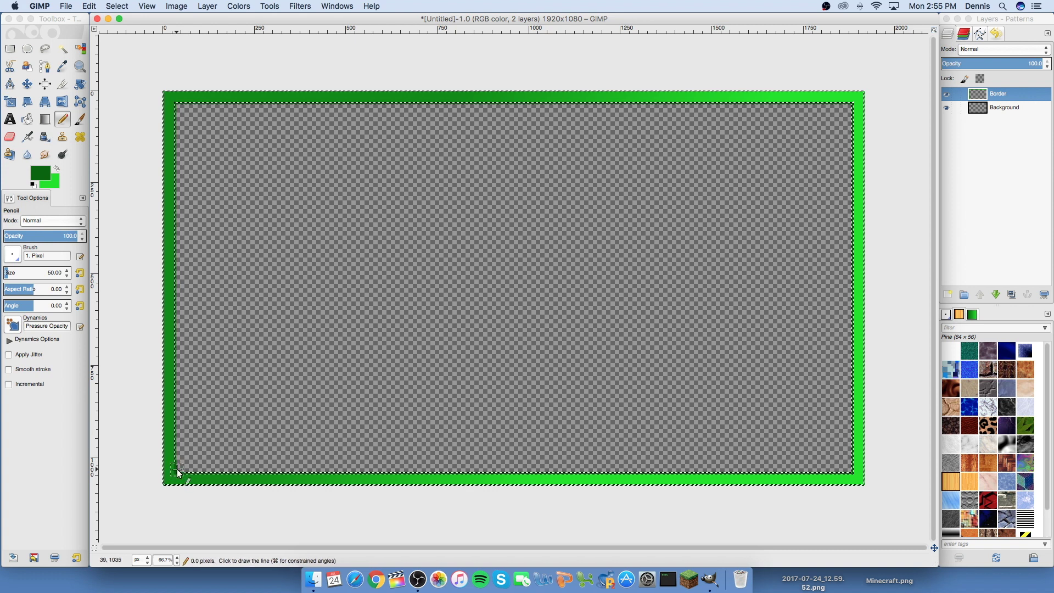
pyautogui.click(117, 6)
pyautogui.click(124, 30)
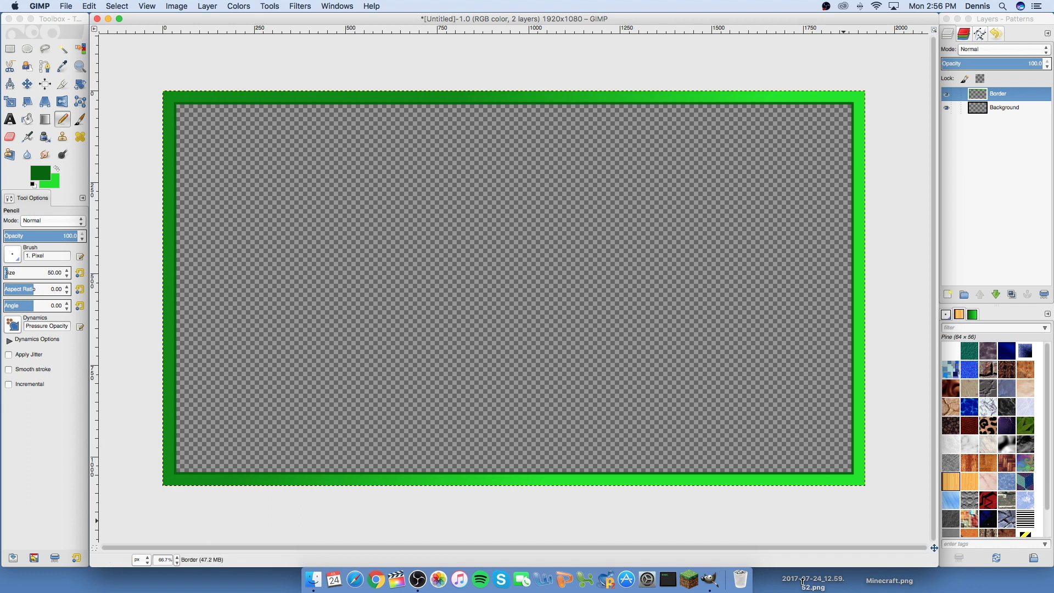
# - Add the desktop image 2017-07-24_12.59.52.png as a layer and place it between Border and Background
pyautogui.moveTo(808, 580); pyautogui.dragTo(587, 284)
pyautogui.moveTo(1012, 104); pyautogui.dragTo(1011, 114)
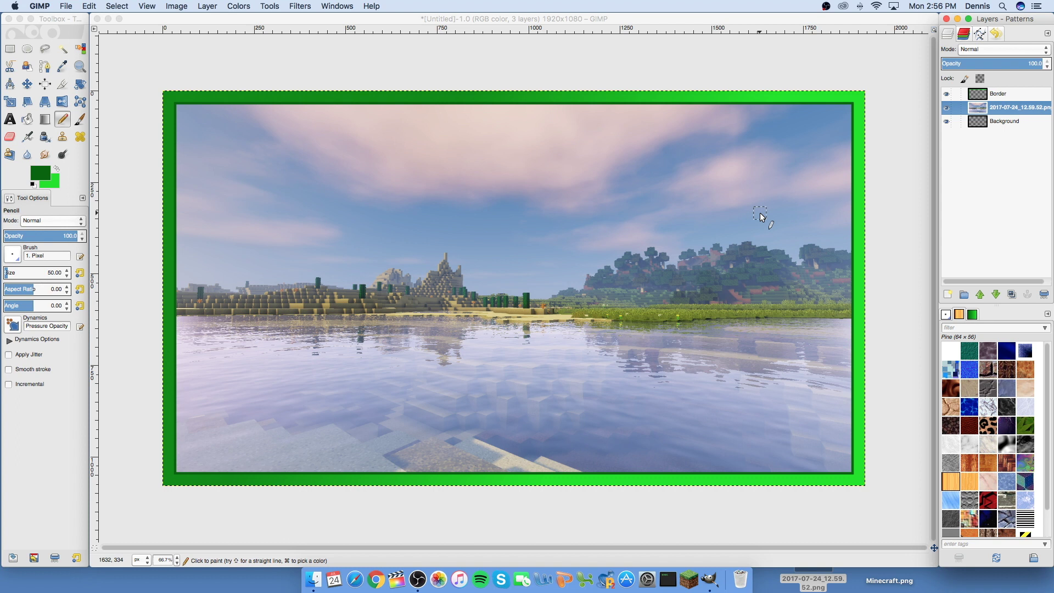
# - Create a 1920 × 1080 transparent layer named Episode Box directly above the landscape image layer
pyautogui.rightClick(999, 165)
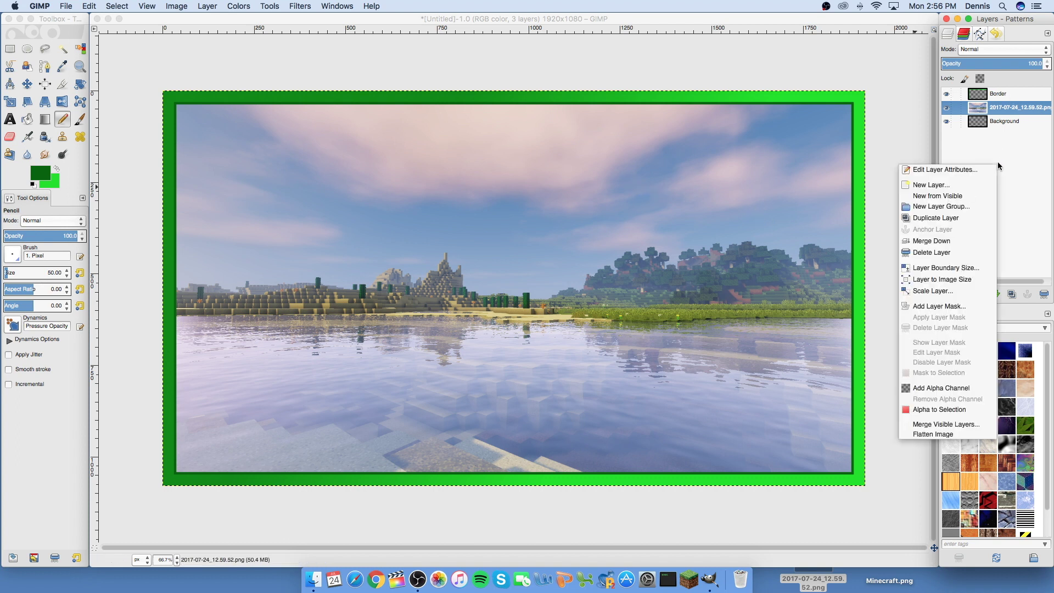
pyautogui.click(957, 186)
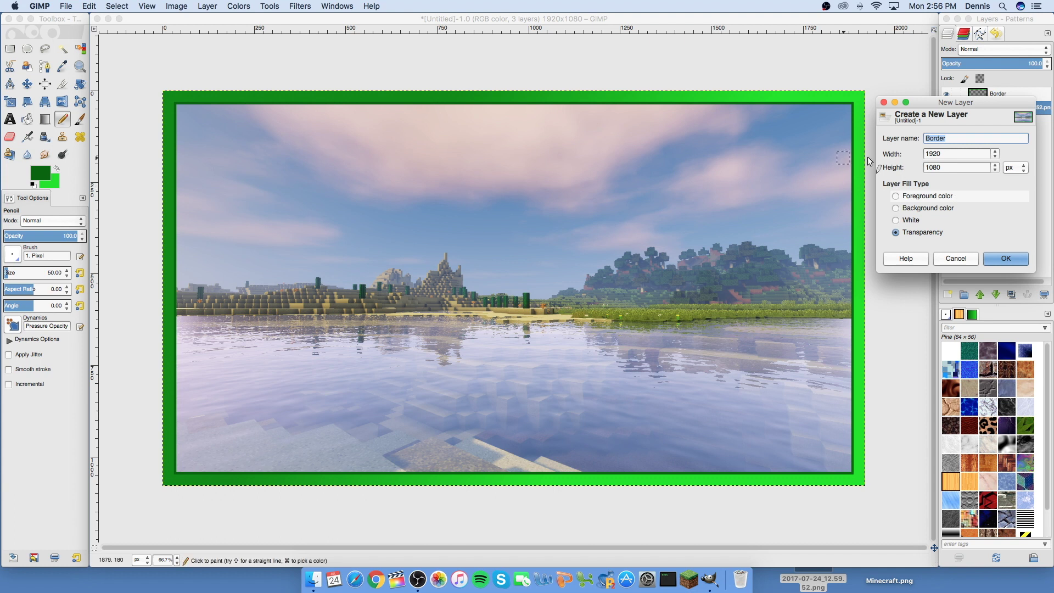
pyautogui.write('Ep')
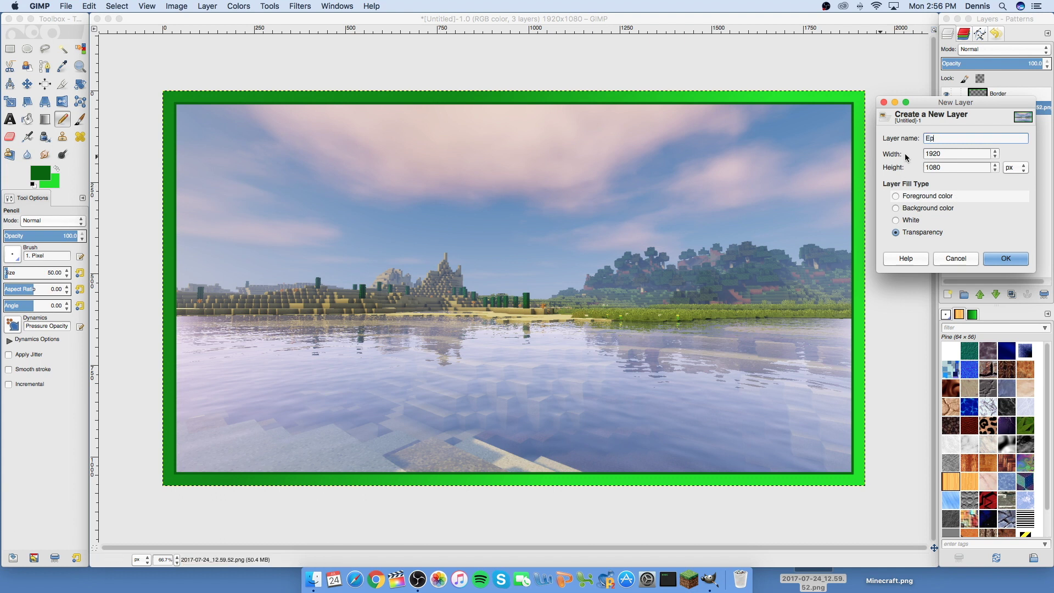
pyautogui.write('isode B')
pyautogui.press('BackSpace')
pyautogui.press('BackSpace')
pyautogui.press('BackSpace')
pyautogui.press('BackSpace')
pyautogui.press('BackSpace')
pyautogui.write('e Box')
pyautogui.press('Return')
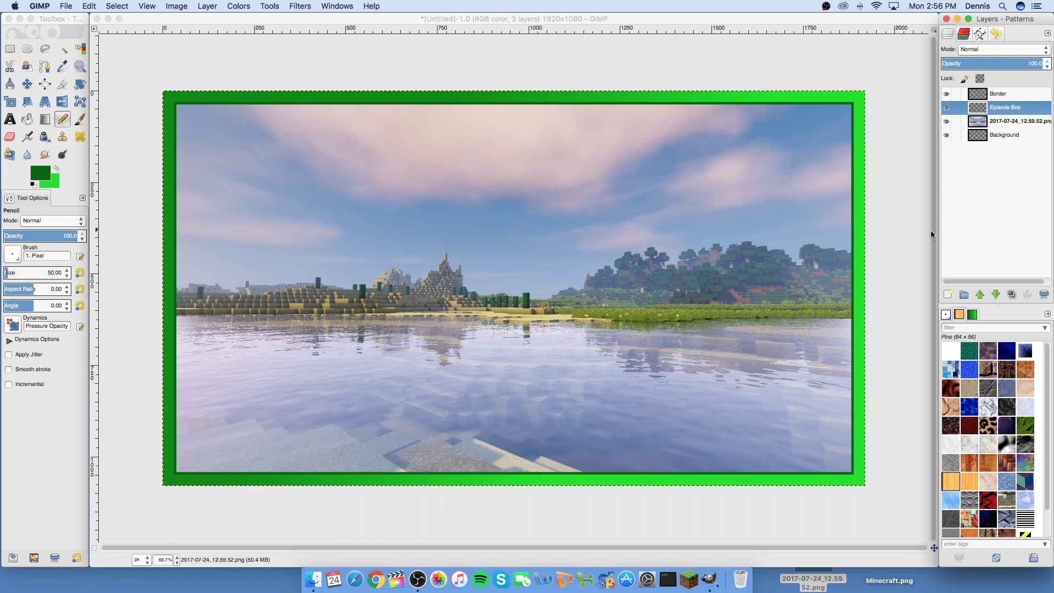
pyautogui.moveTo(1010, 107)
pyautogui.mouseDown()
pyautogui.moveTo(1007, 99)
pyautogui.moveTo(1009, 110)
pyautogui.mouseUp()
# - Set the foreground color to black 000000
pyautogui.click(40, 173)
pyautogui.click(806, 147)
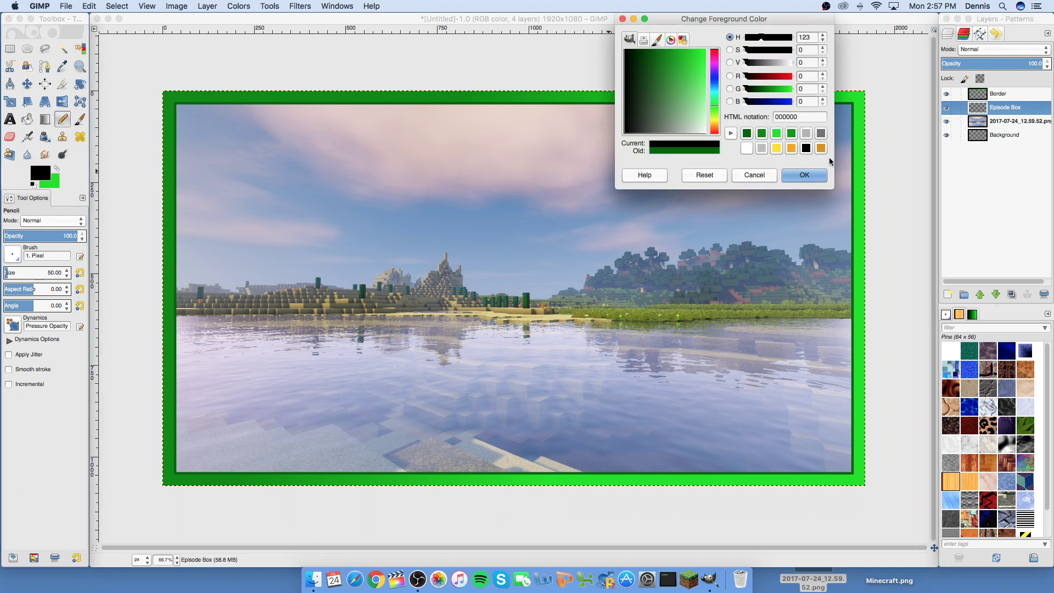
pyautogui.click(804, 175)
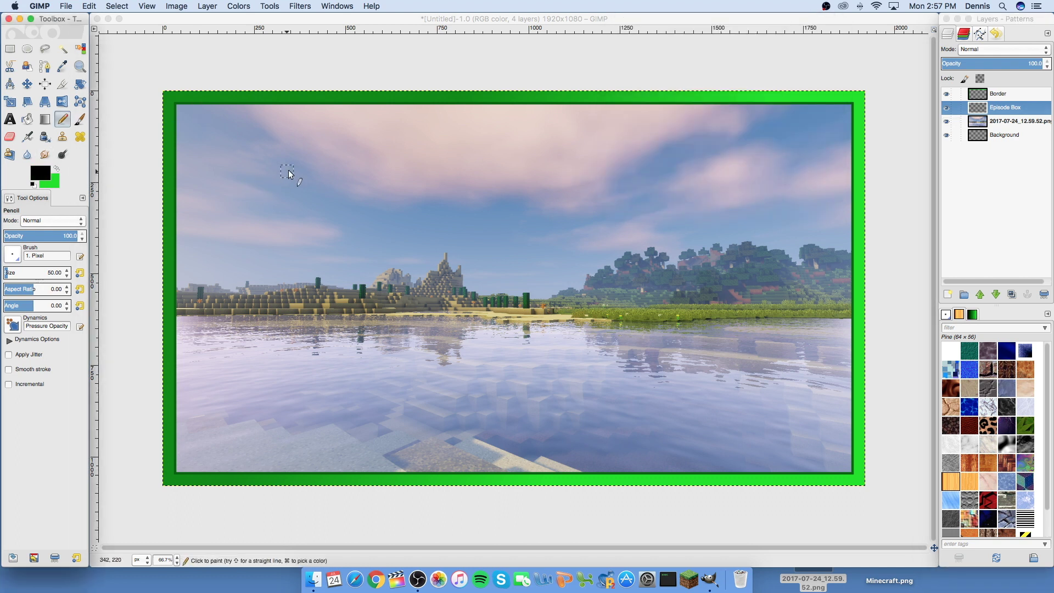
# - Draw a rectangular selection about 521 × 367 px over the canvas's upper-left corner, starting outside the canvas
pyautogui.click(14, 54)
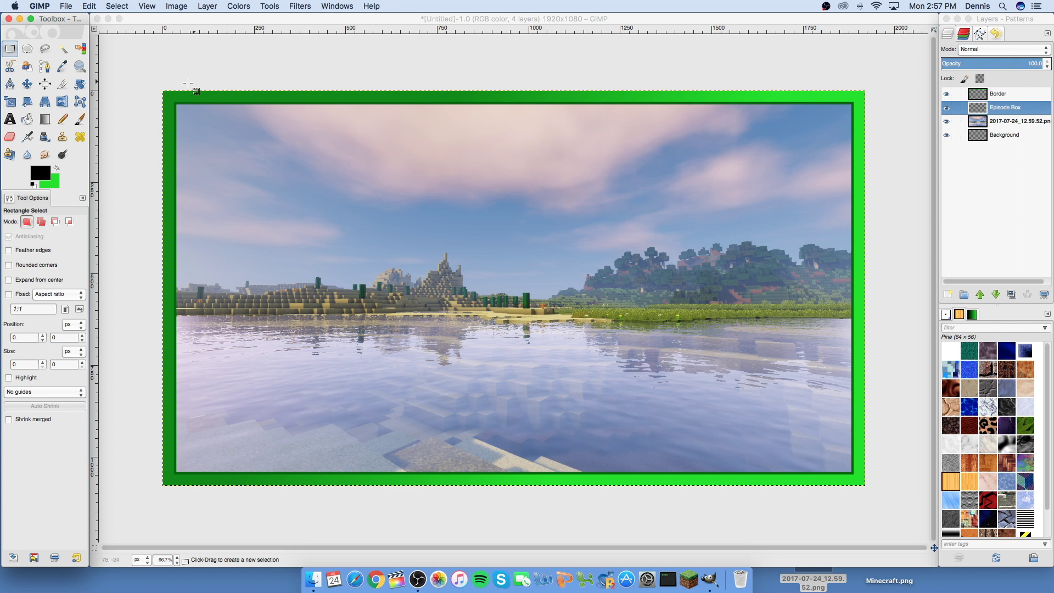
pyautogui.moveTo(148, 78); pyautogui.dragTo(338, 211)
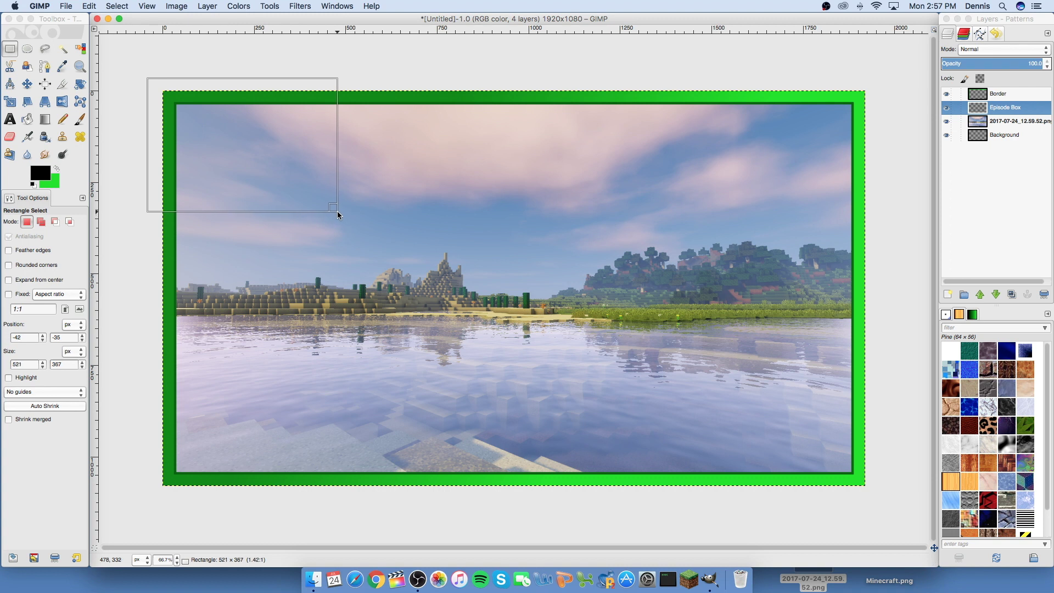
pyautogui.moveTo(337, 210); pyautogui.dragTo(337, 211)
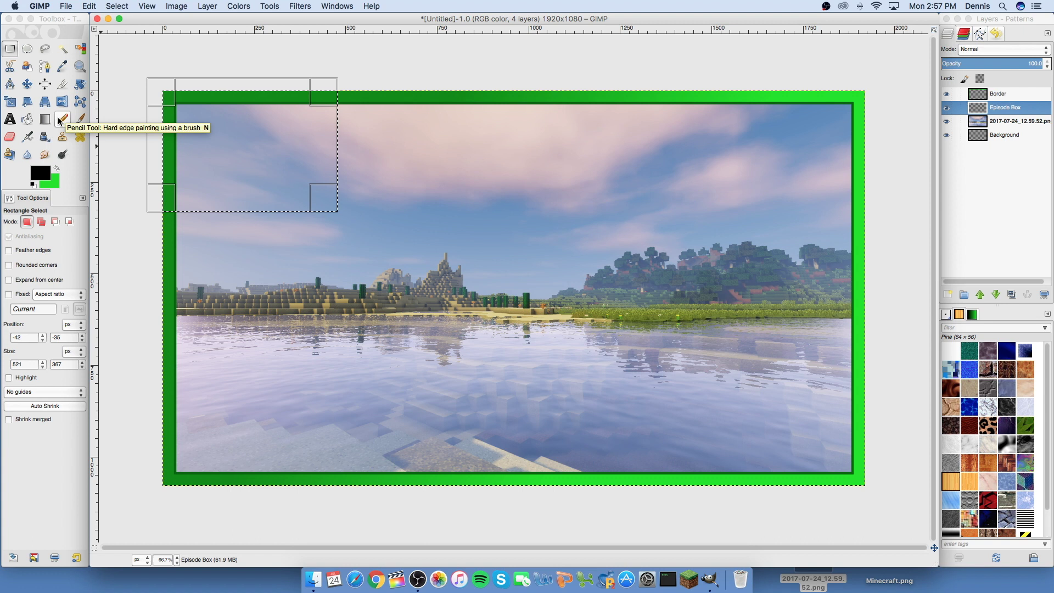
# - Fill the corner selection on the Episode Box layer with black using Bucket Fill at 25% opacity, repeating the fill to darken it
pyautogui.click(29, 122)
pyautogui.click(29, 122)
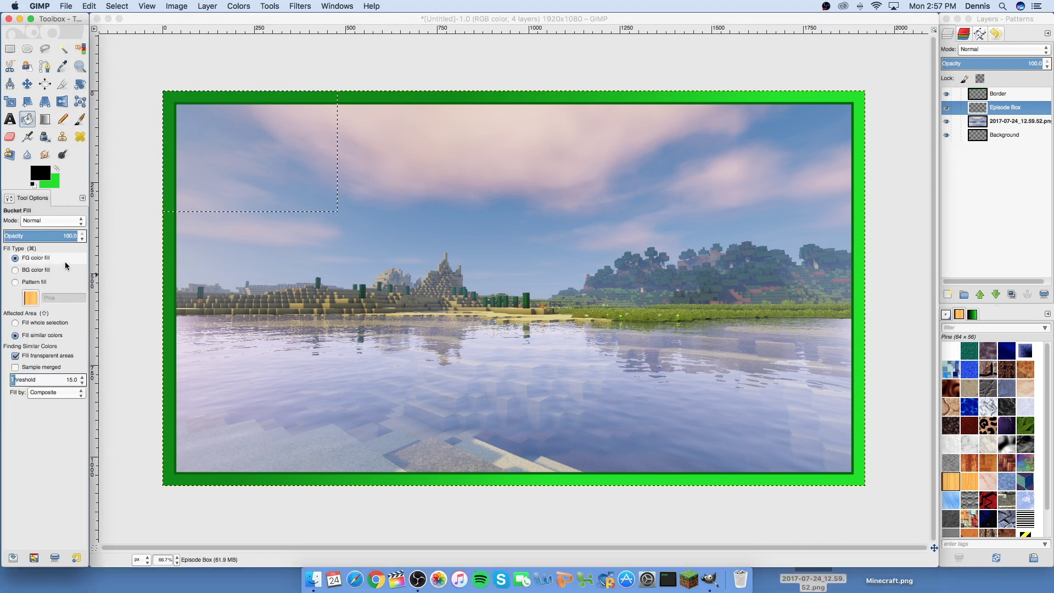
pyautogui.moveTo(82, 239); pyautogui.dragTo(83, 242)
pyautogui.click(82, 240)
pyautogui.click(83, 240)
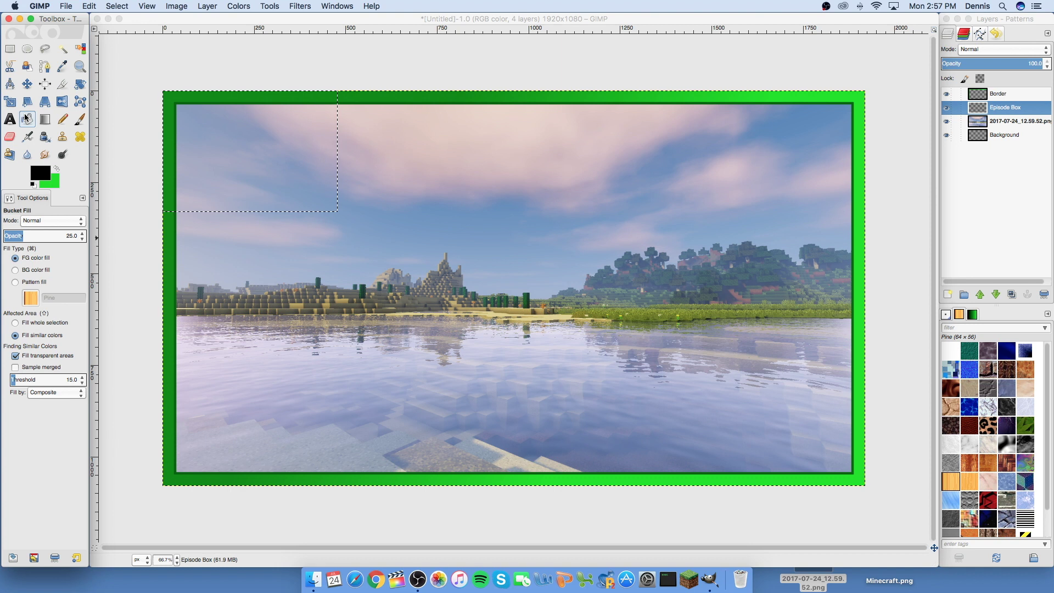
pyautogui.click(260, 155)
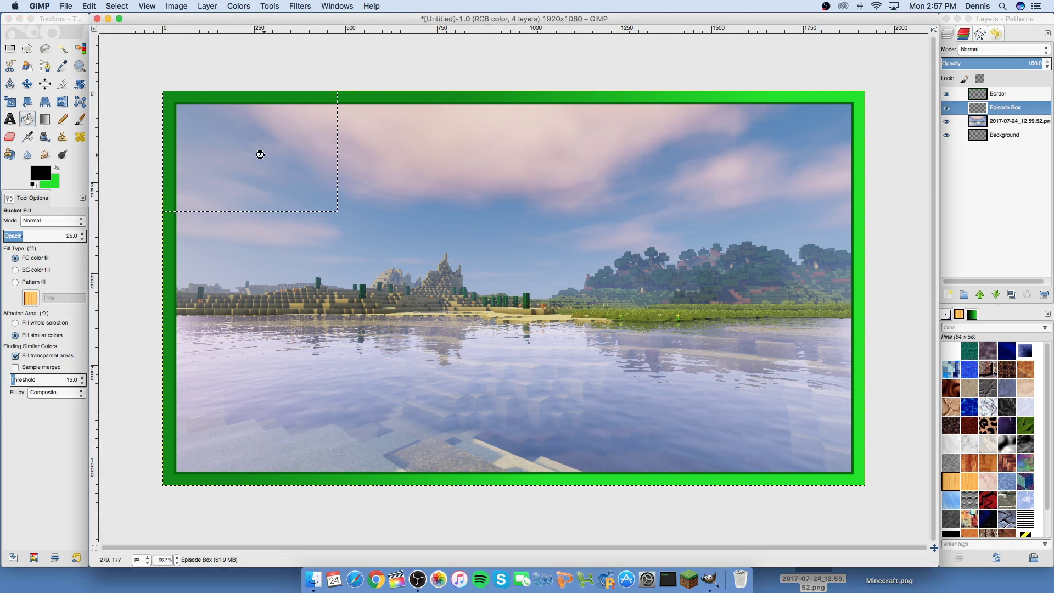
pyautogui.click(262, 155)
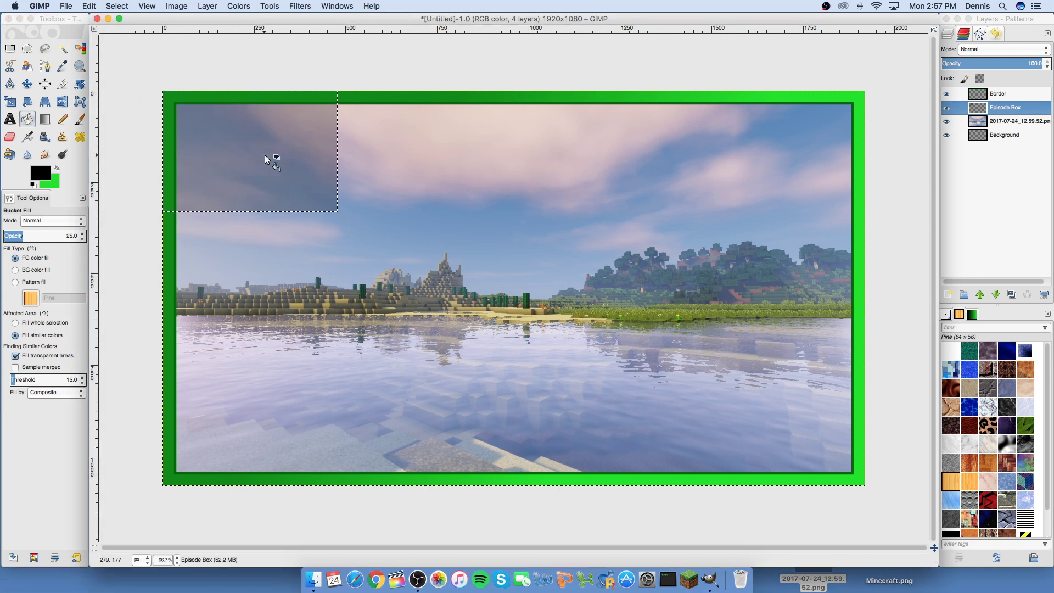
pyautogui.click(266, 156)
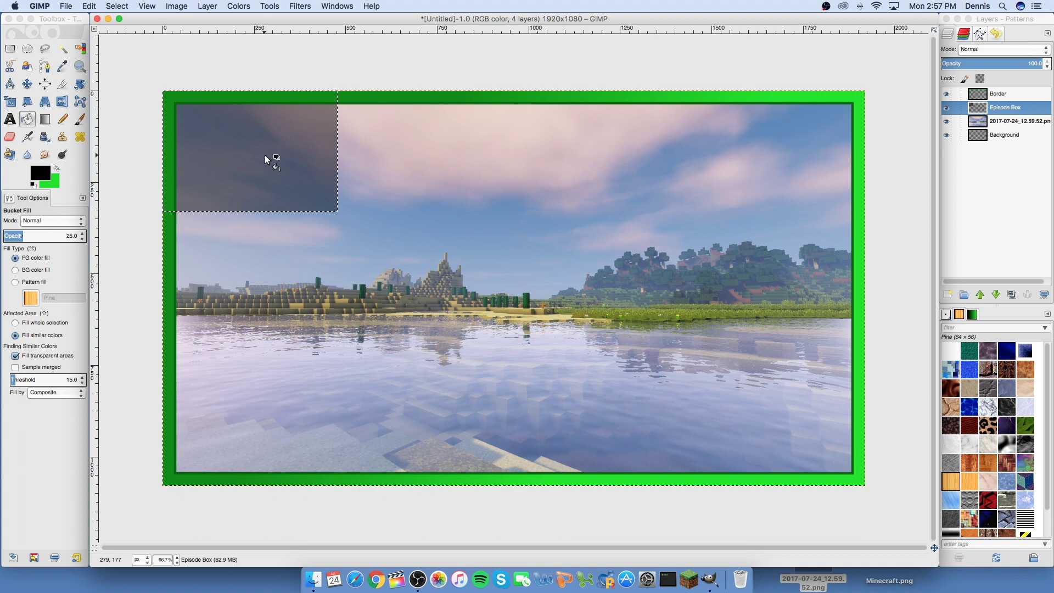
# - Fill the corner box once more with black at 25% opacity and convert its selection to a 3 px border
pyautogui.click(265, 156)
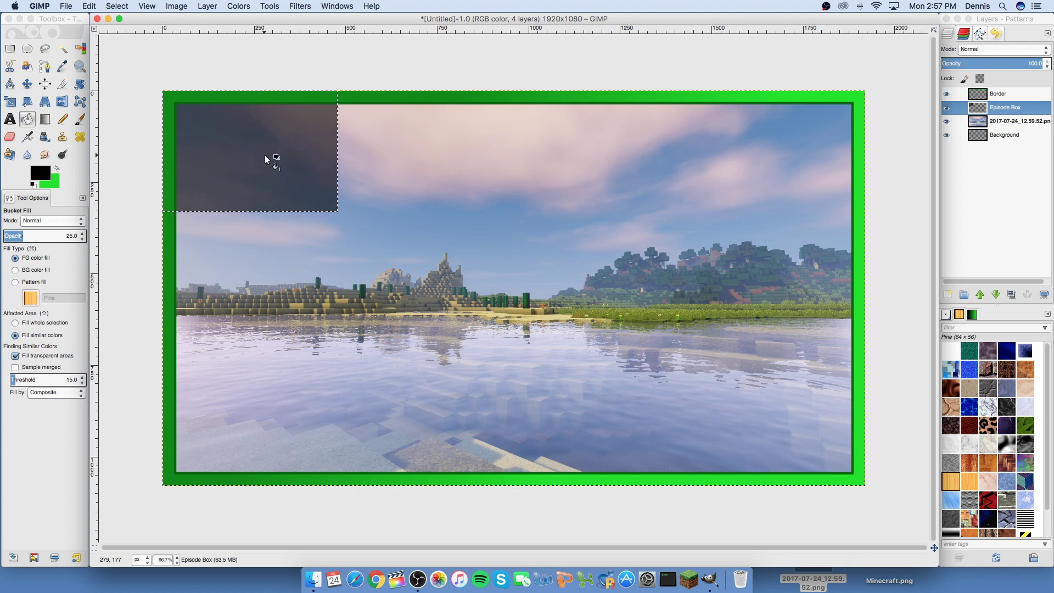
pyautogui.click(115, 5)
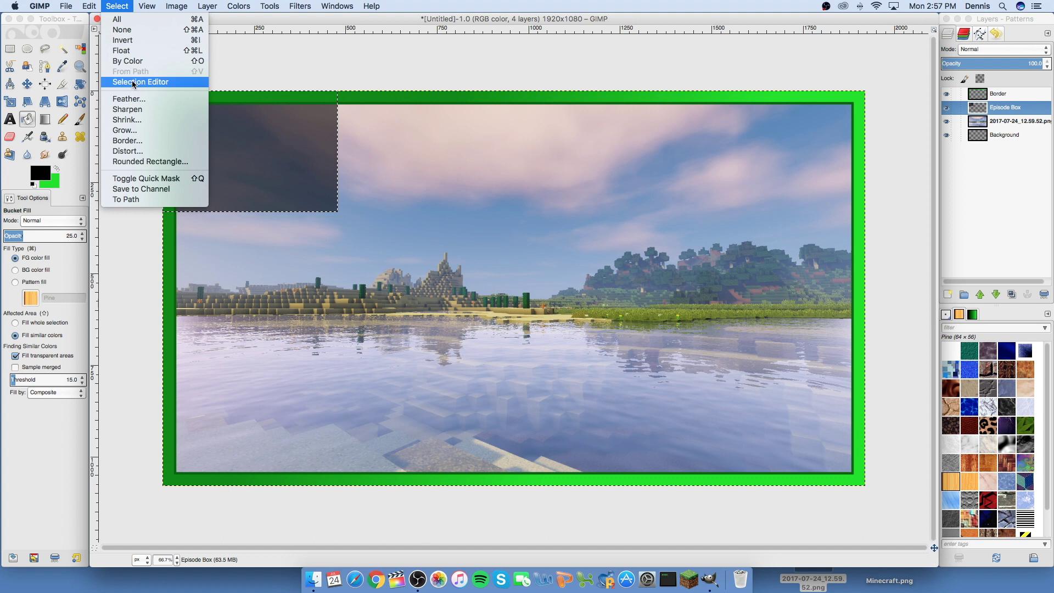
pyautogui.click(137, 141)
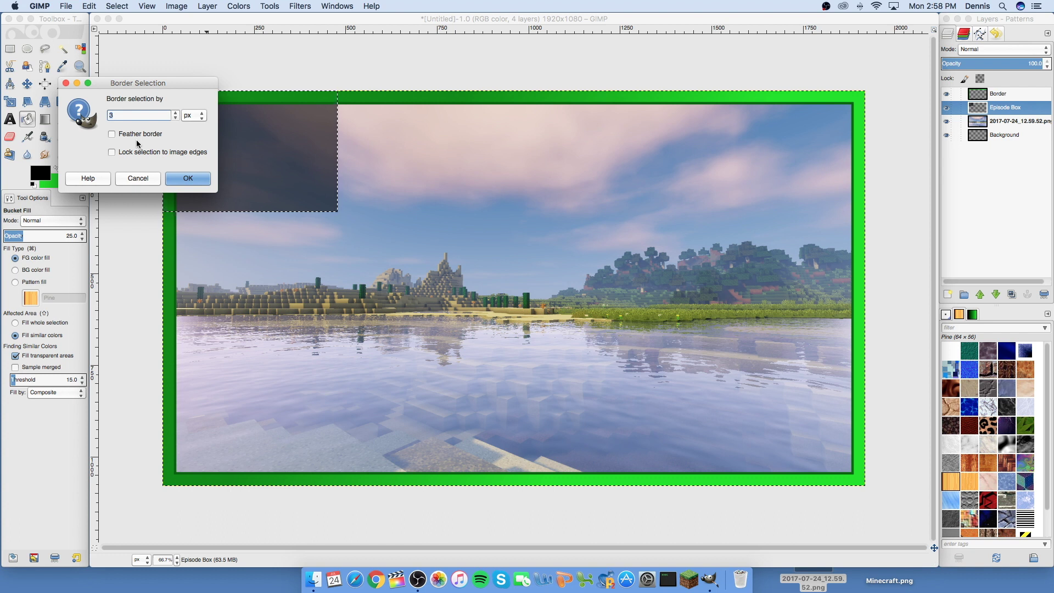
pyautogui.click(186, 177)
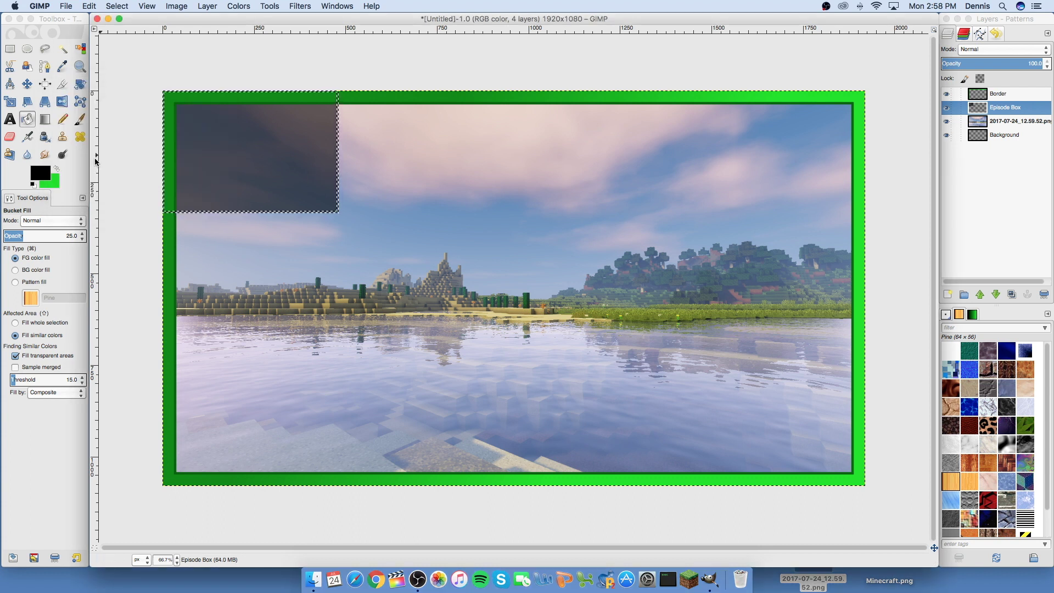
# - Paint the border selection solid black along the episode box's right and bottom edges using the 50 px Pencil at 100% opacity
pyautogui.click(32, 236)
pyautogui.moveTo(25, 236); pyautogui.dragTo(580, 214)
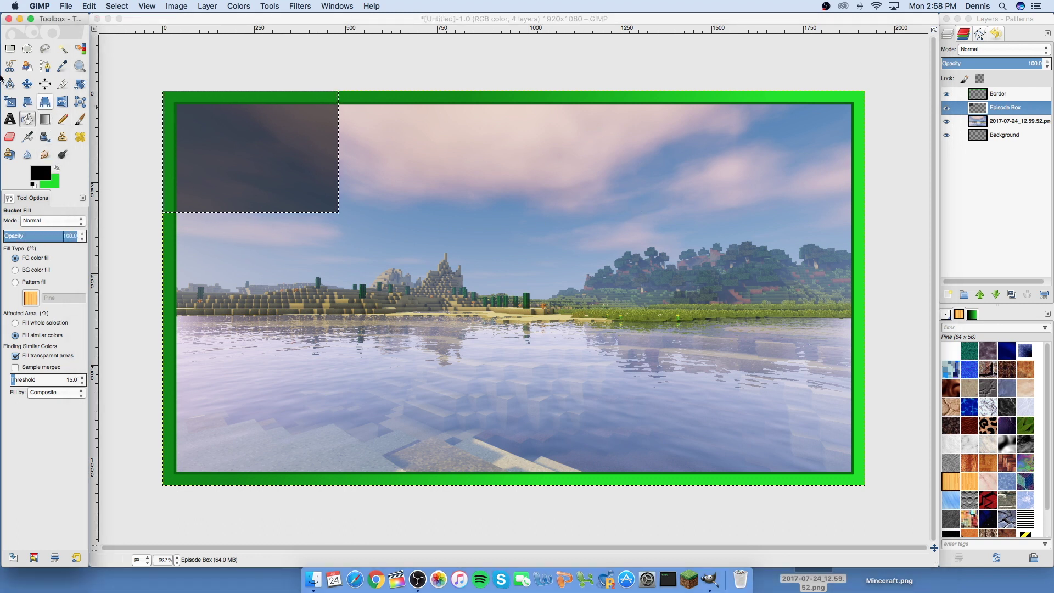
pyautogui.press('n')
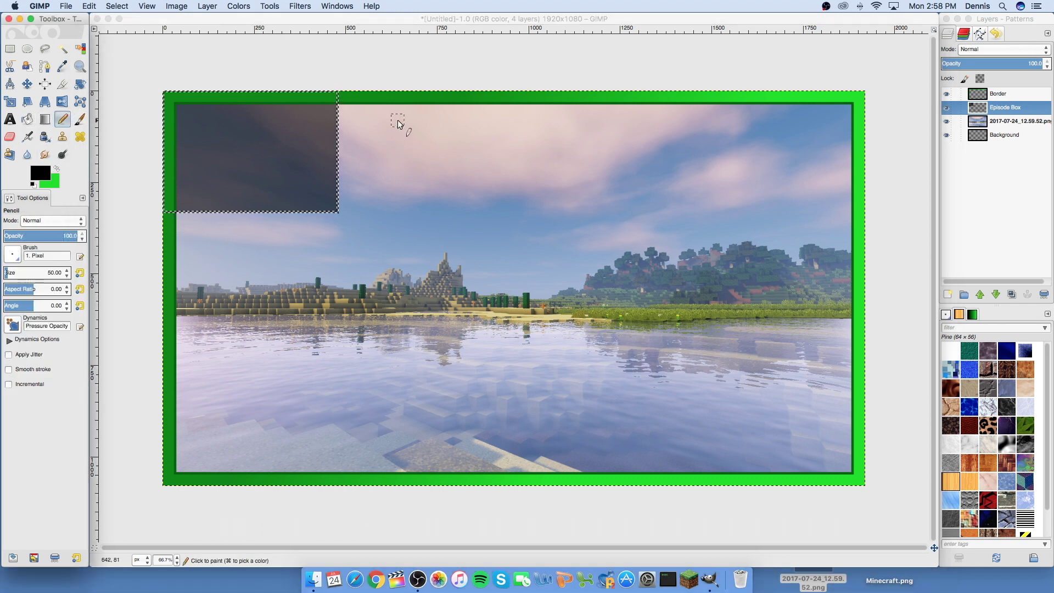
pyautogui.click(337, 106)
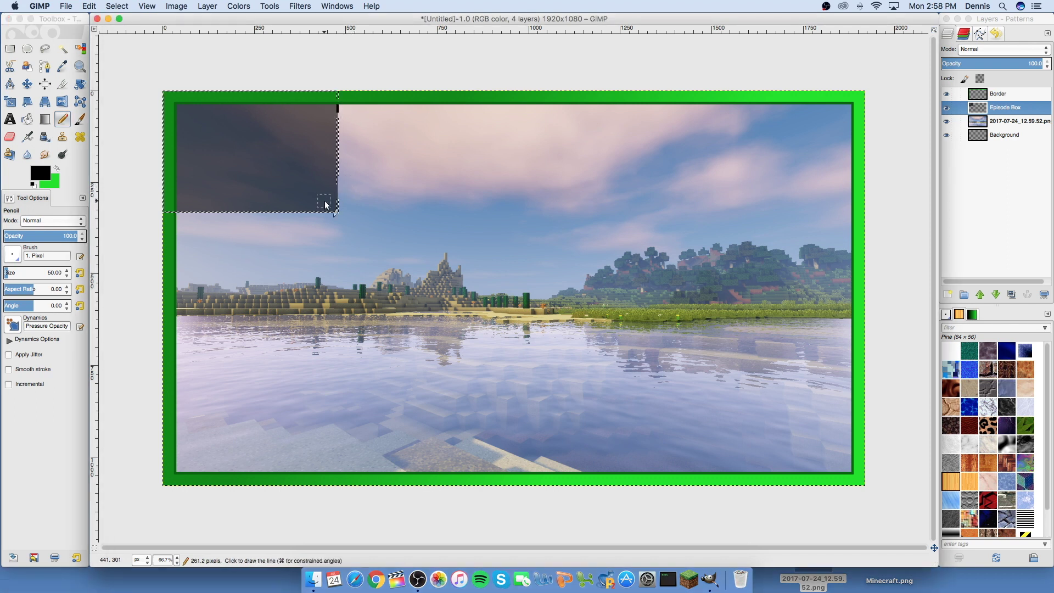
pyautogui.keyDown('shift'); pyautogui.click(337, 211); pyautogui.keyUp('shift')
pyautogui.keyDown('shift'); pyautogui.click(177, 212); pyautogui.keyUp('shift')
pyautogui.press('super+z')
pyautogui.press('super+z')
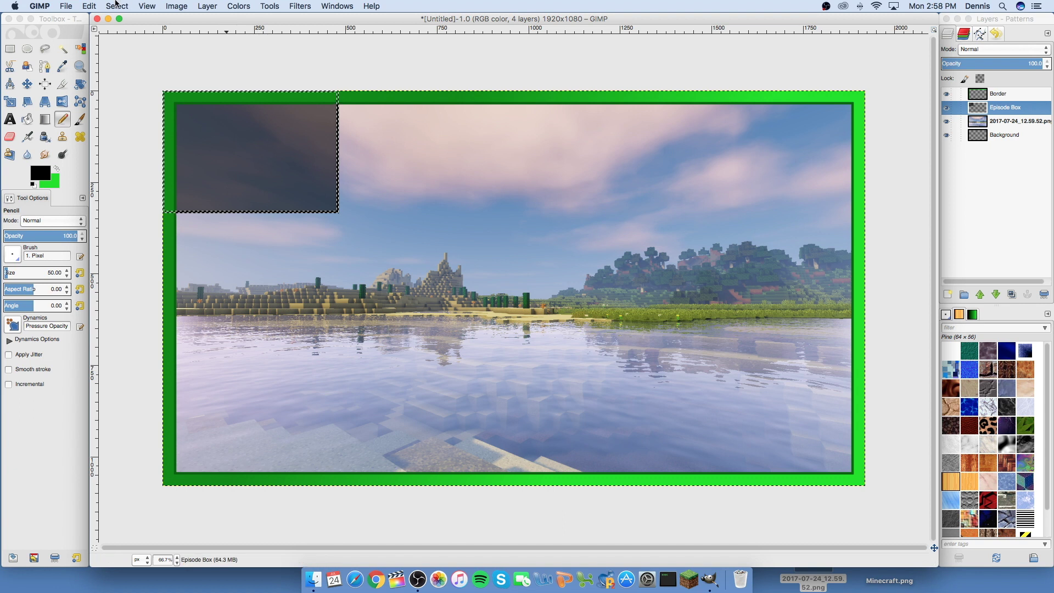
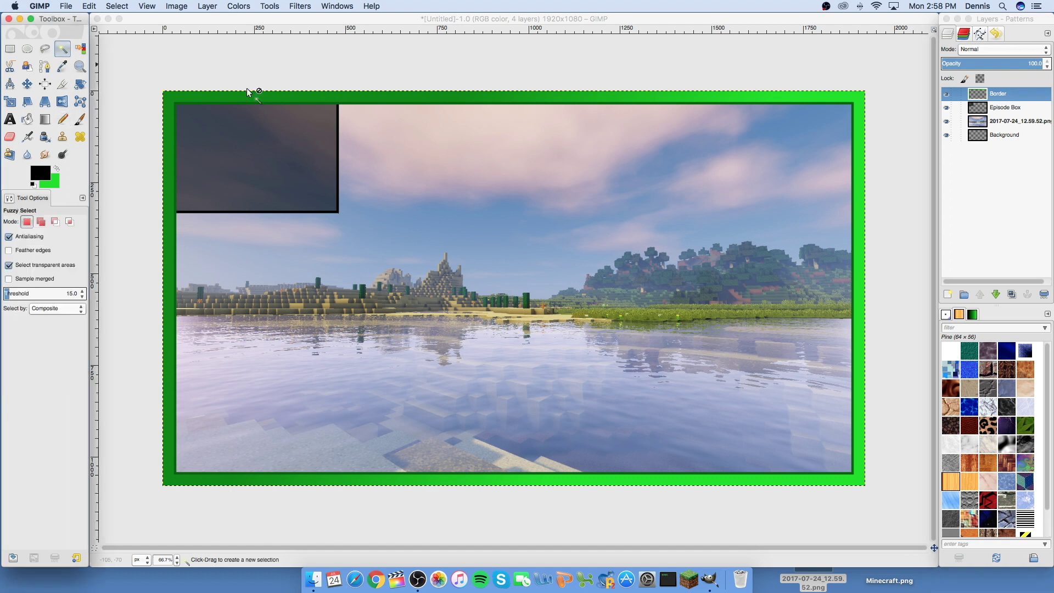
# - Fuzzy-select the green frame on the Border layer and apply Drop Shadow: X and Y offsets 10, blur radius 20, opacity 75, resizing disabled
pyautogui.moveTo(357, 97); pyautogui.dragTo(662, 329)
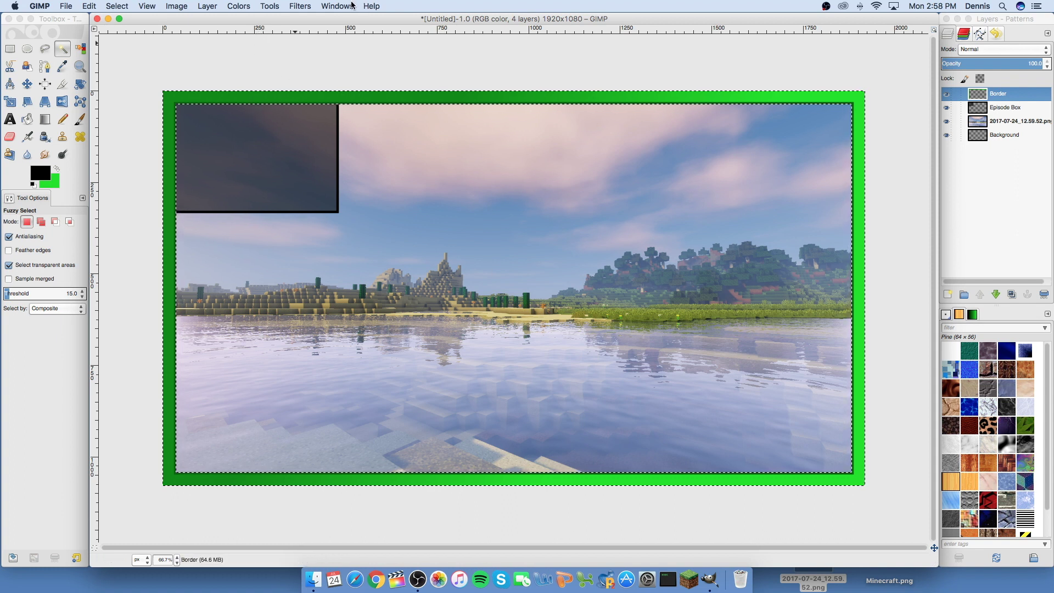
pyautogui.click(300, 6)
pyautogui.moveTo(348, 88)
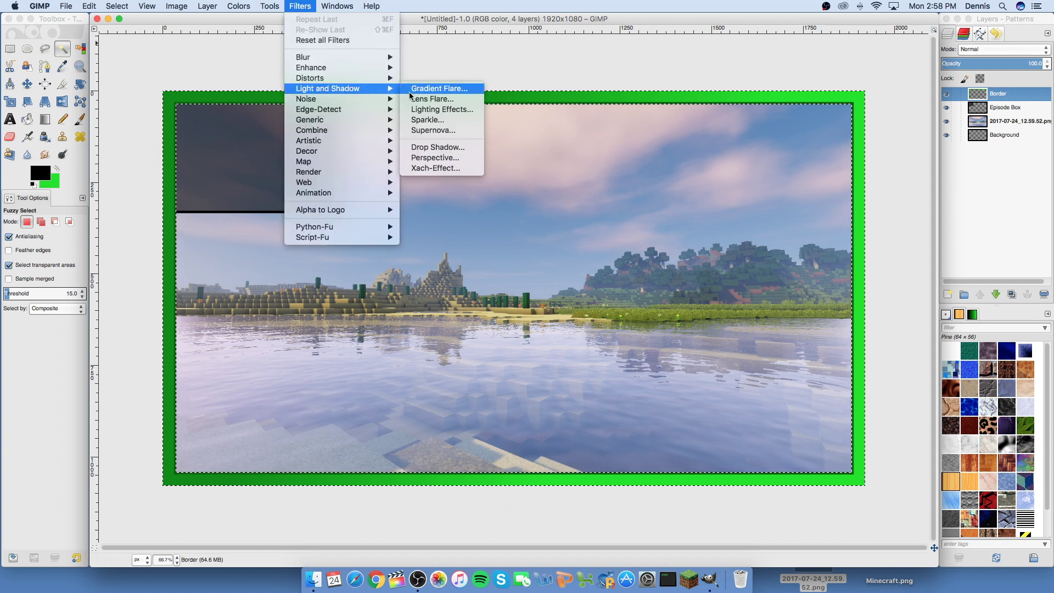
pyautogui.click(435, 146)
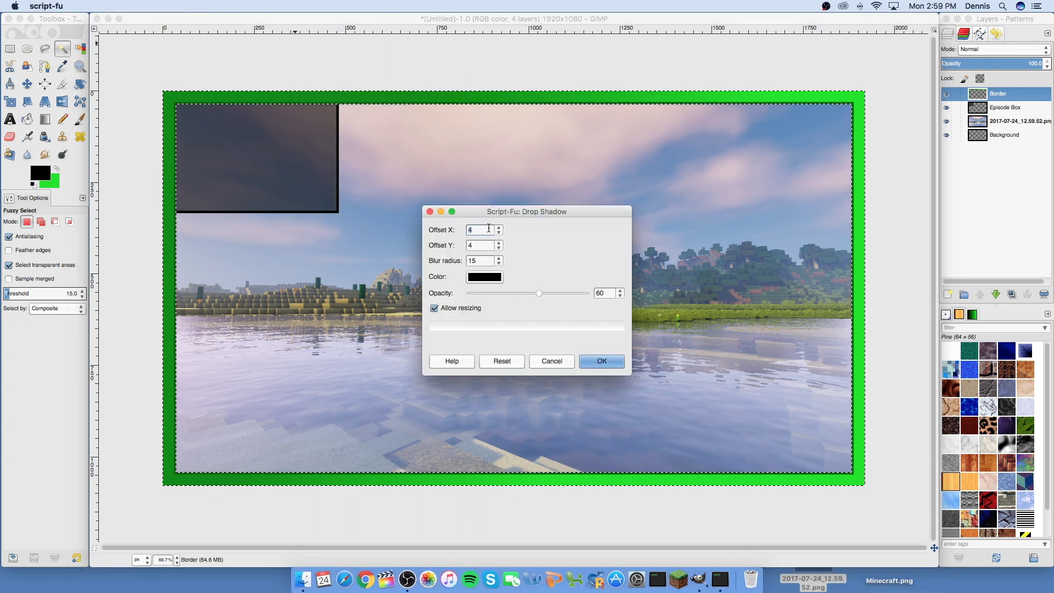
pyautogui.write('10')
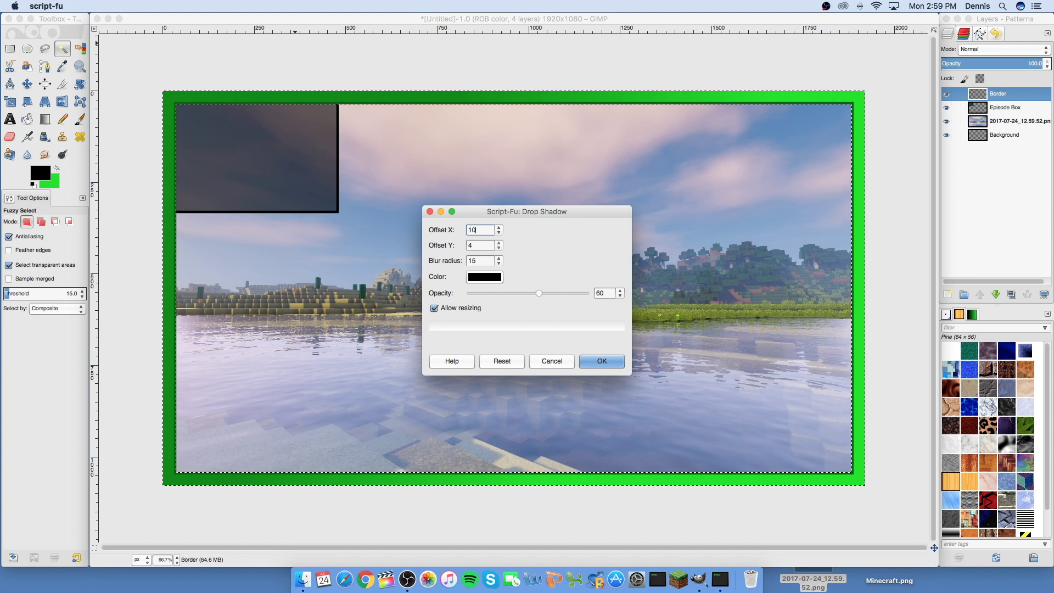
pyautogui.press('Tab')
pyautogui.write('1')
pyautogui.press('Tab')
pyautogui.write('20')
pyautogui.doubleClick(613, 294)
pyautogui.write('7')
pyautogui.press('BackSpace')
pyautogui.click(434, 308)
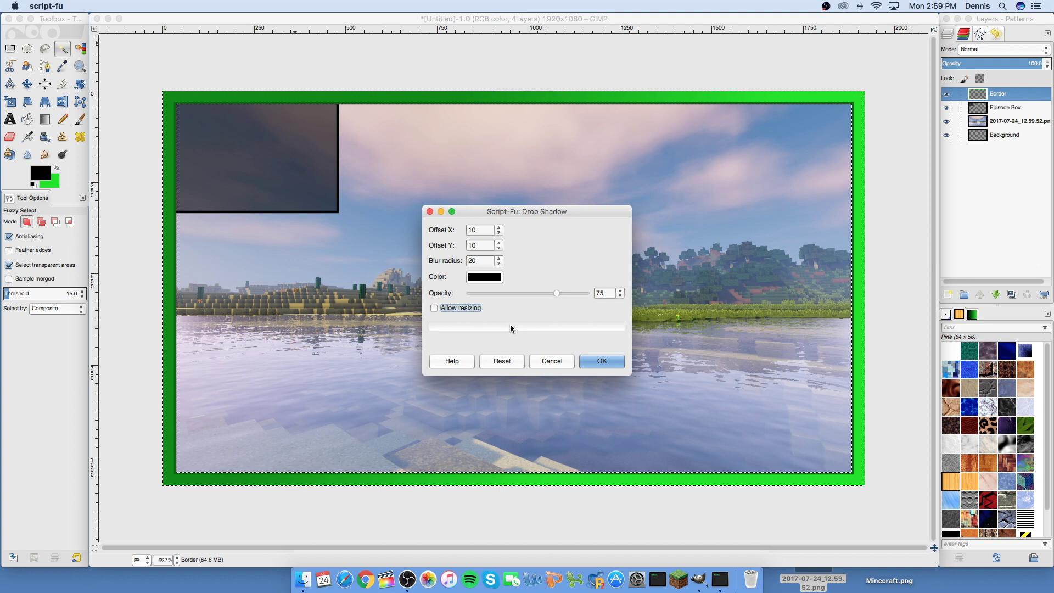
pyautogui.click(606, 363)
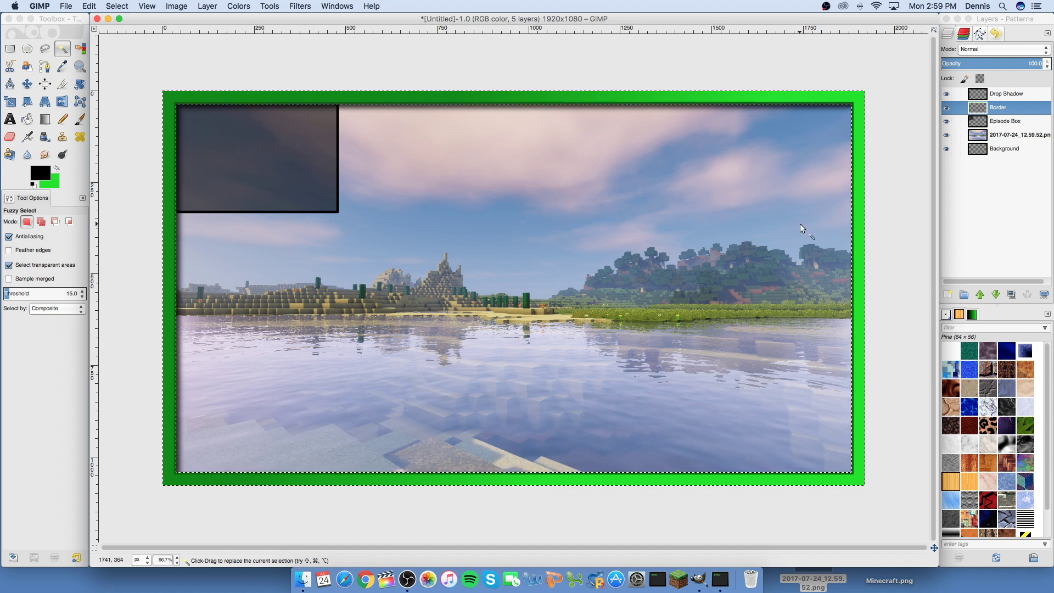
# - Clear the selection around the green frame
pyautogui.click(117, 6)
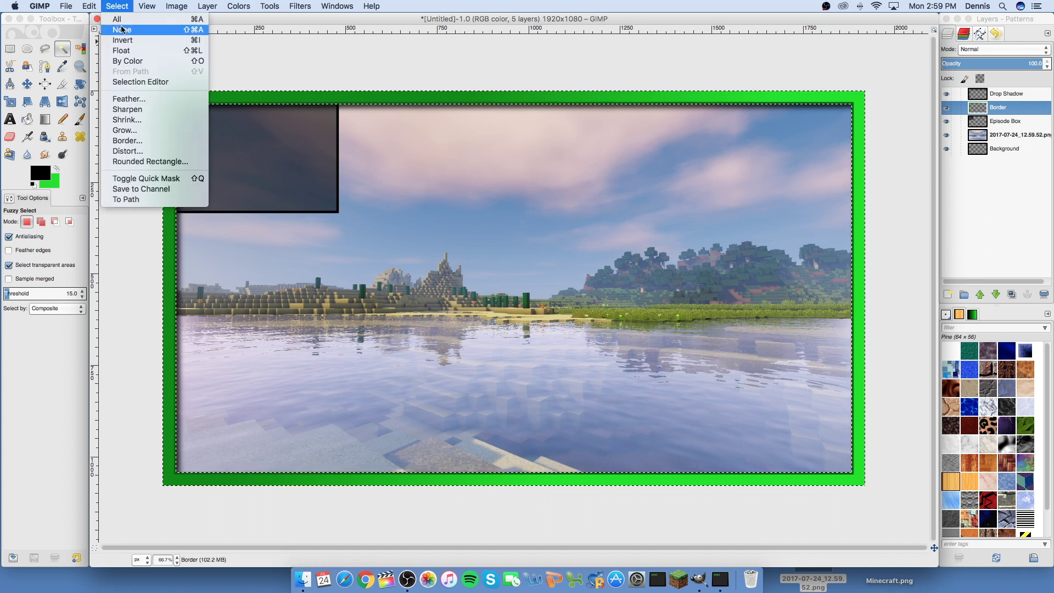
pyautogui.click(122, 29)
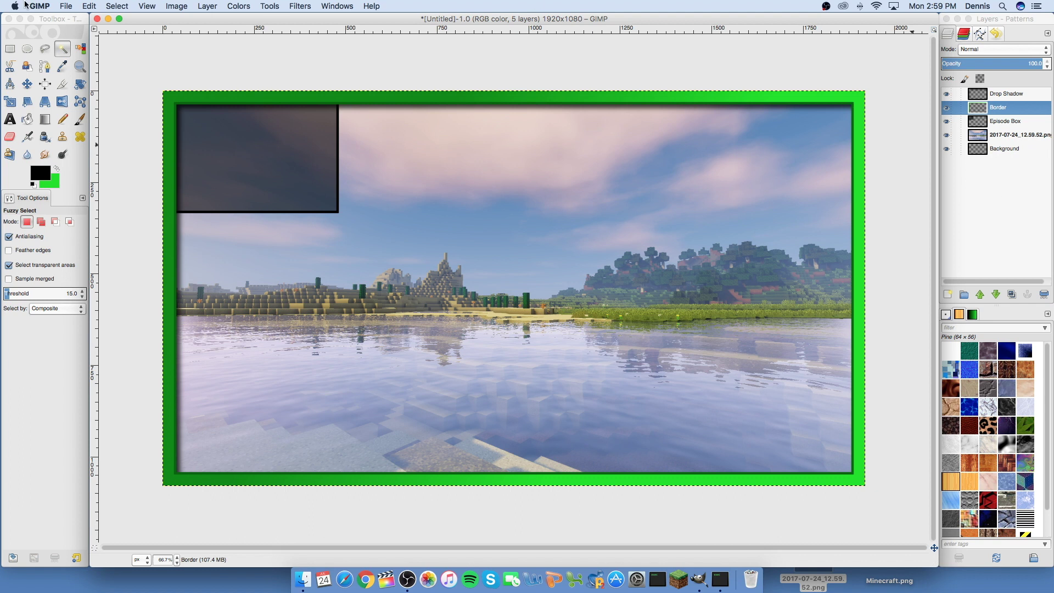
pyautogui.click(124, 5)
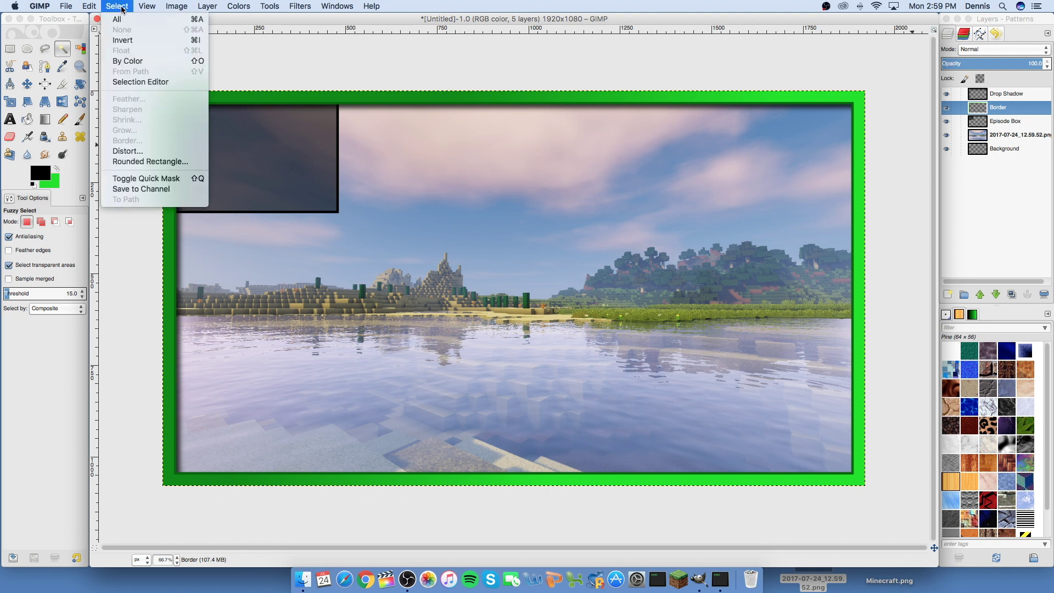
pyautogui.click(288, 23)
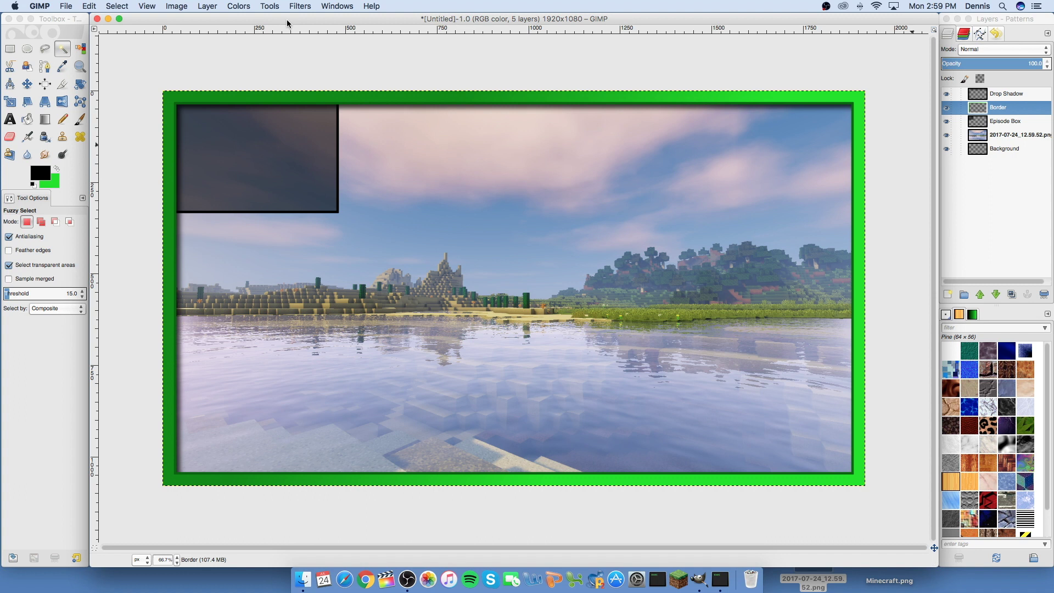
# - Select the dark corner box on the Episode Box layer with Fuzzy Select
pyautogui.click(1004, 121)
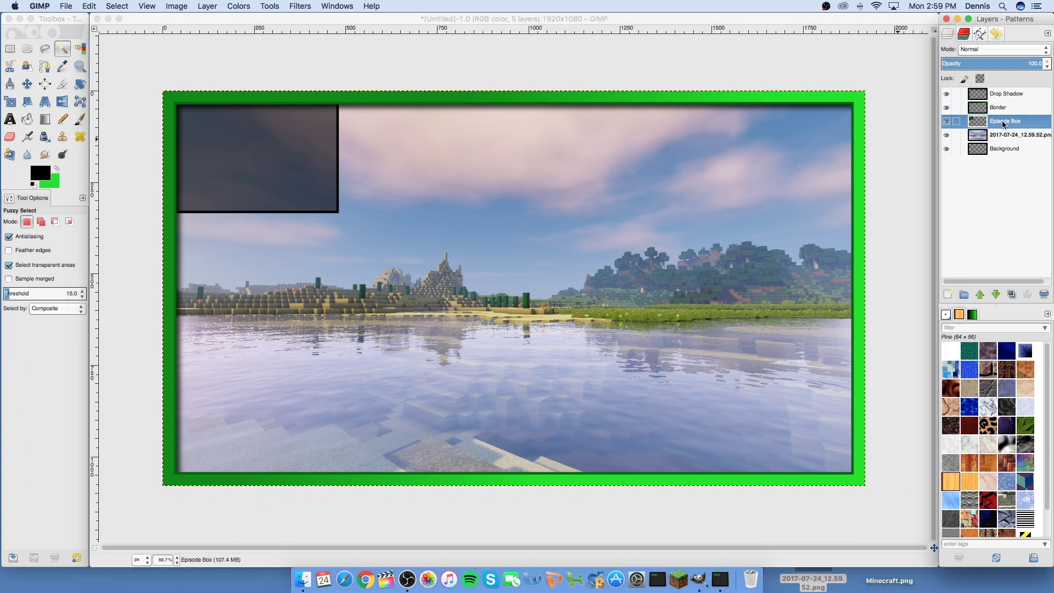
pyautogui.click(288, 168)
pyautogui.click(287, 168)
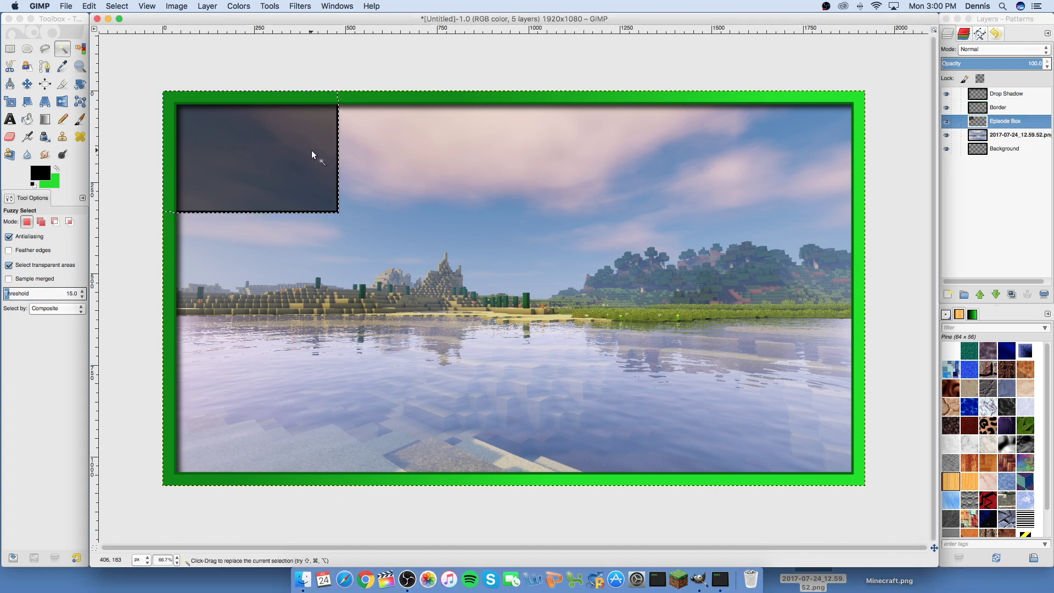
pyautogui.click(118, 6)
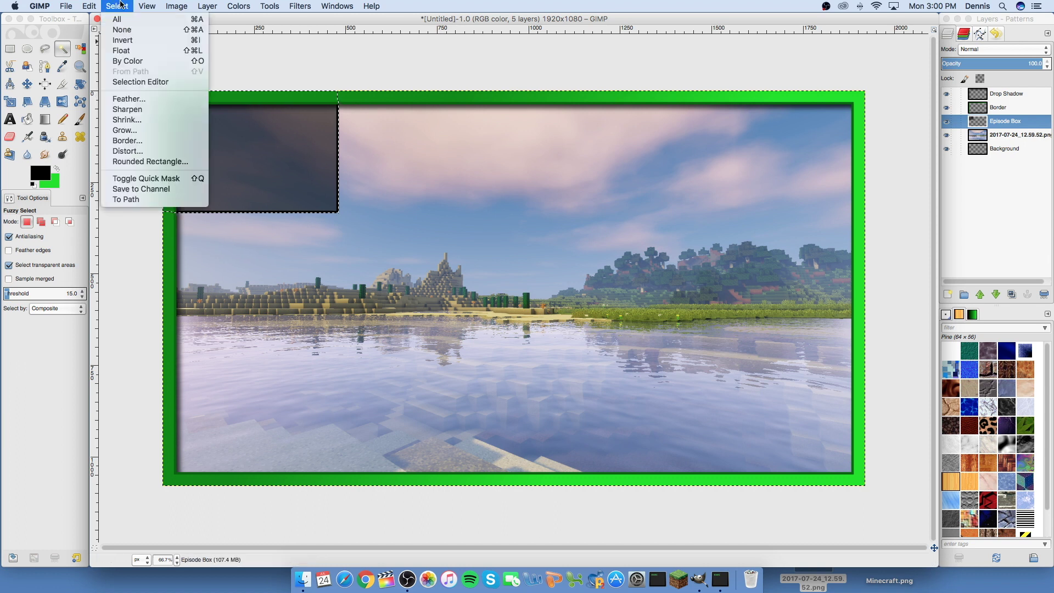
pyautogui.click(123, 6)
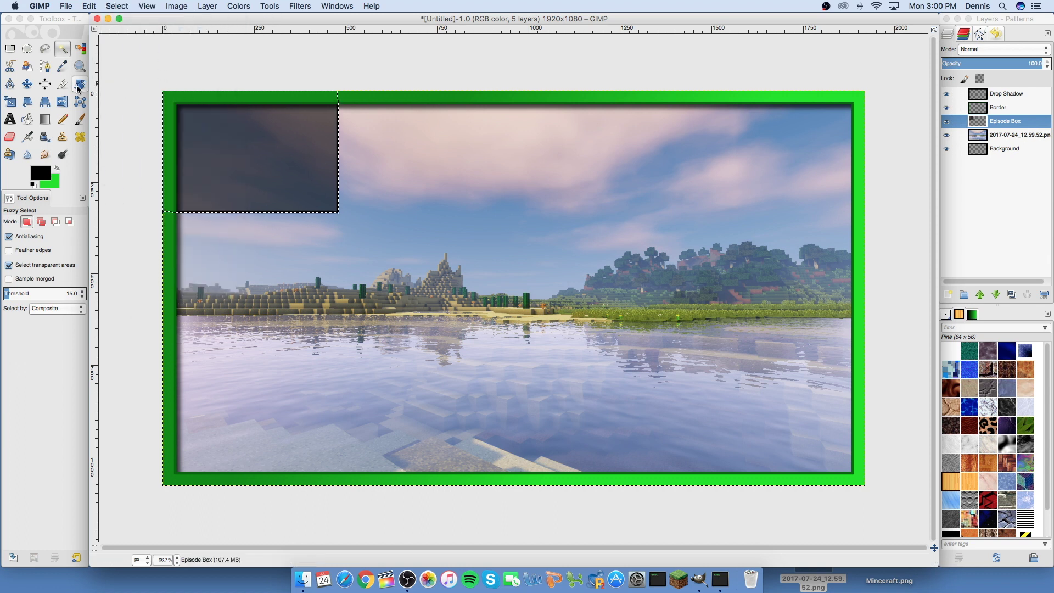
pyautogui.click(115, 7)
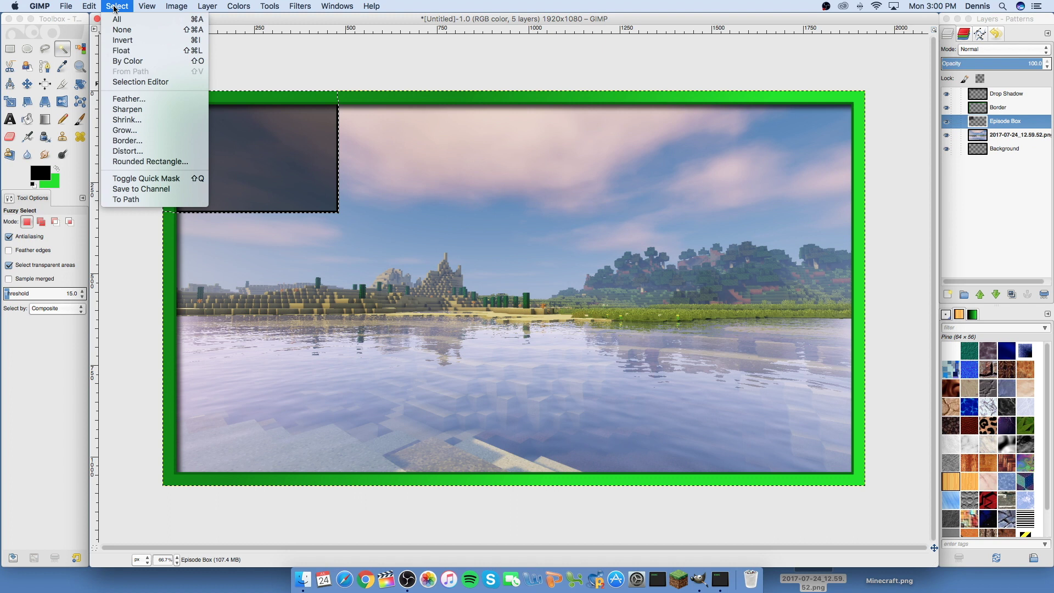
pyautogui.moveTo(301, 7)
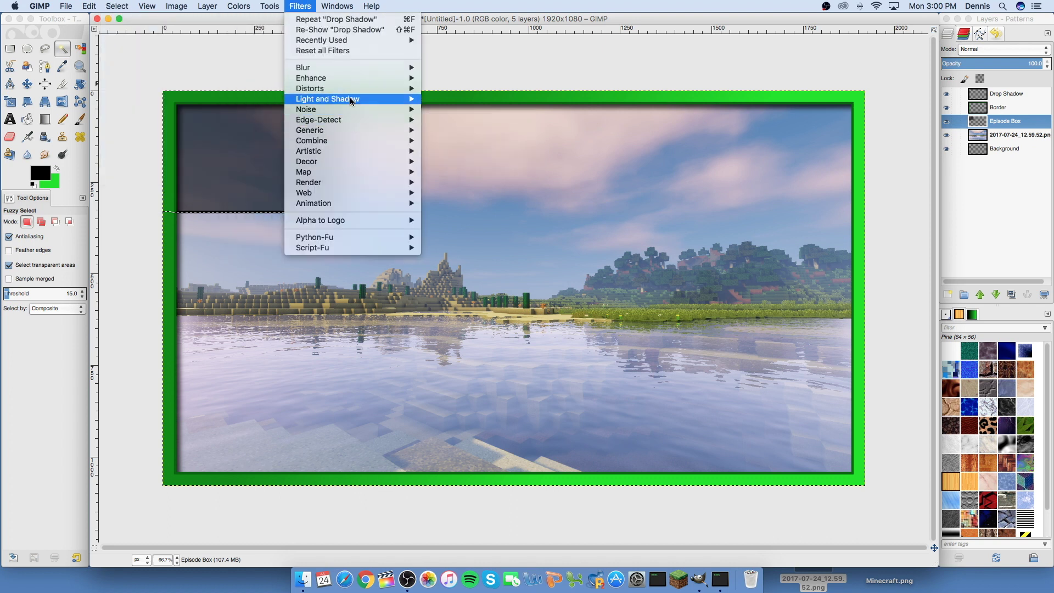
pyautogui.moveTo(356, 101)
pyautogui.click(456, 157)
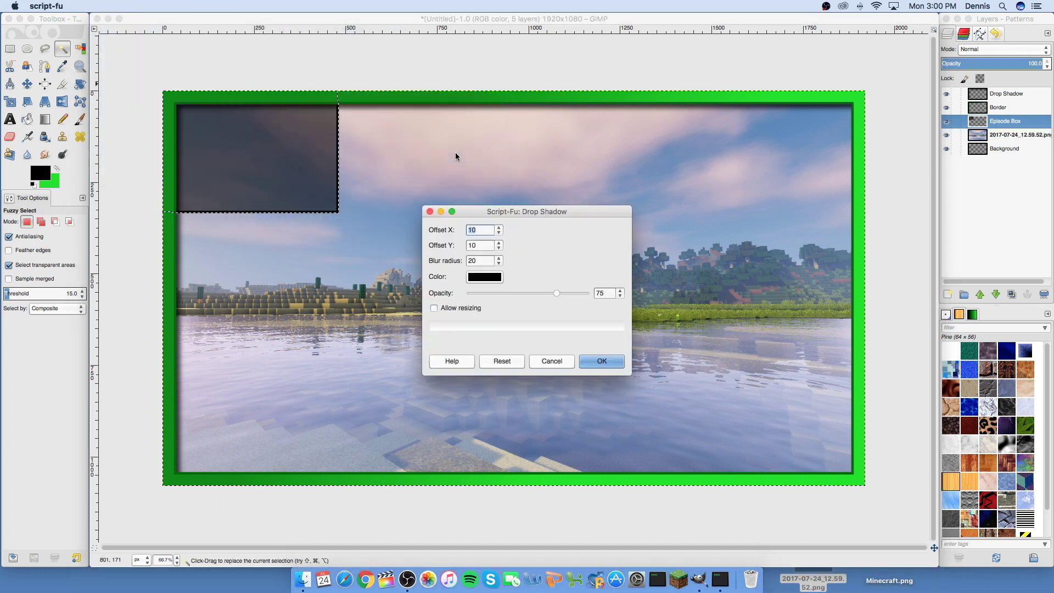
pyautogui.click(558, 362)
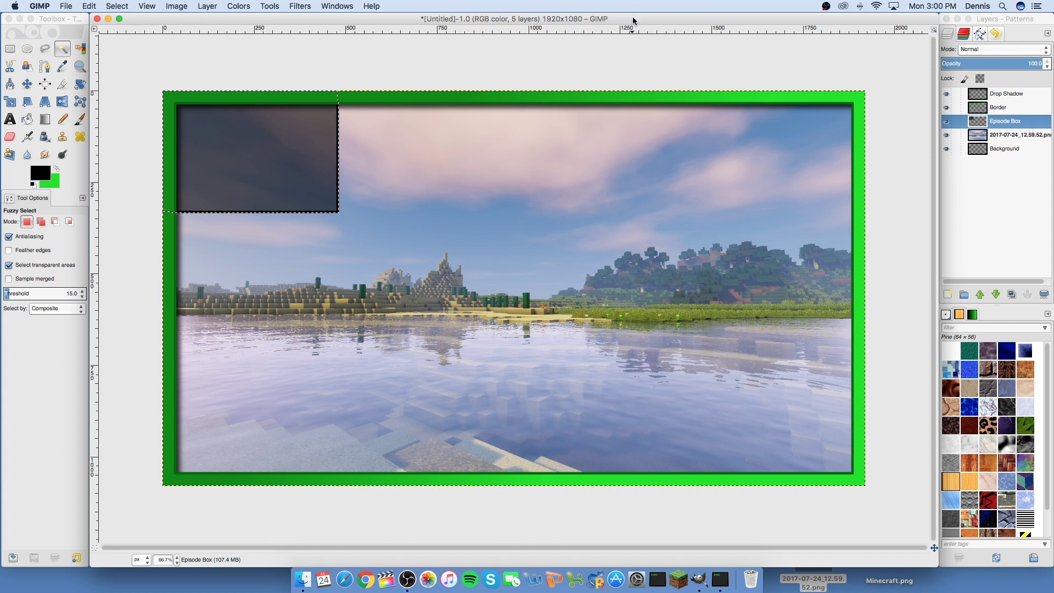
# - Repeat the last Drop Shadow filter on the selected episode box and clear the selection
pyautogui.hotkey('ctrl', 'f')
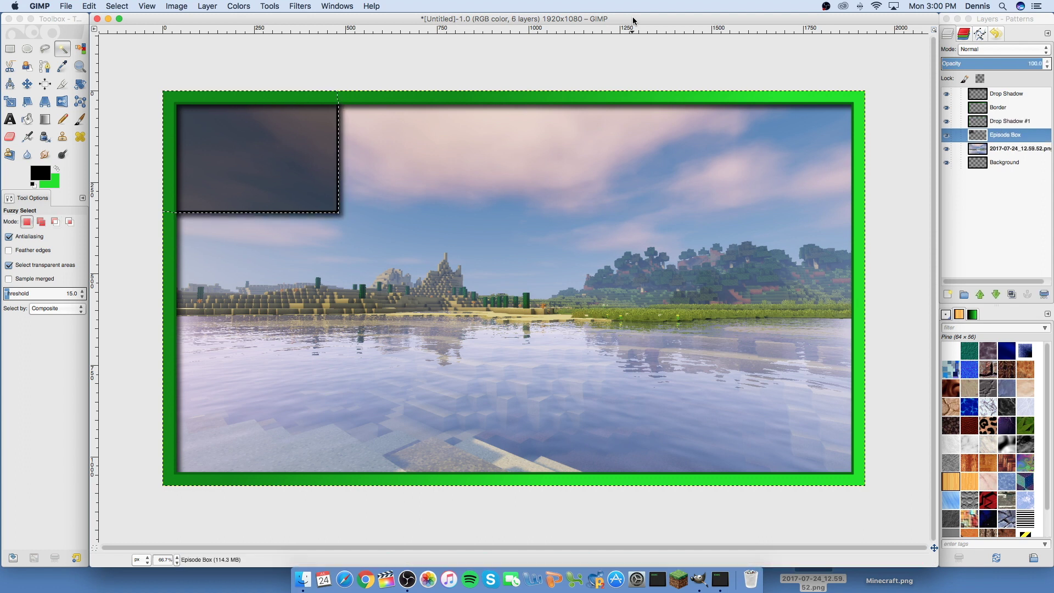
pyautogui.click(113, 6)
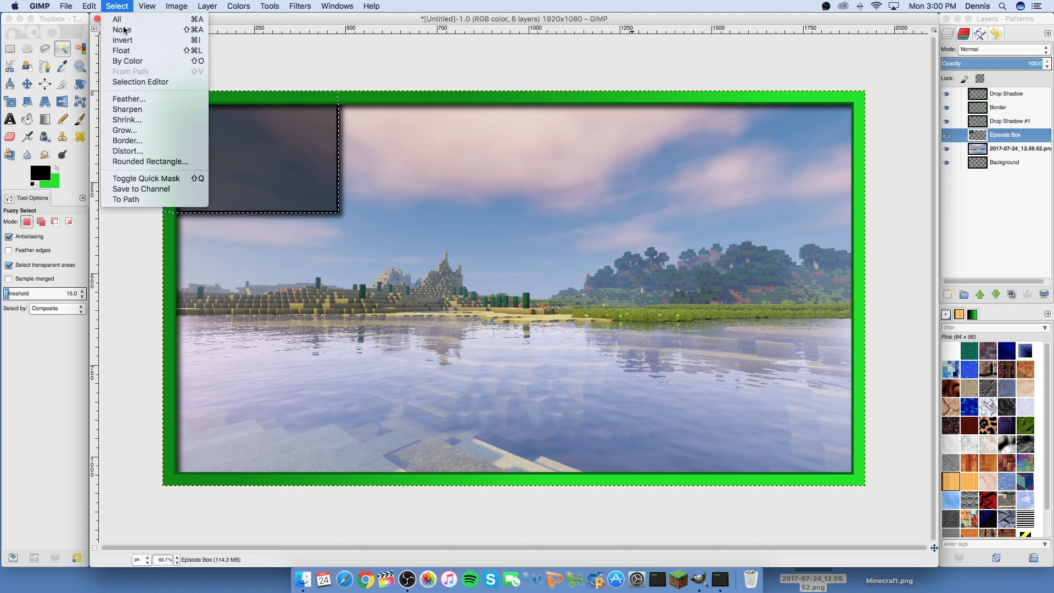
pyautogui.click(127, 23)
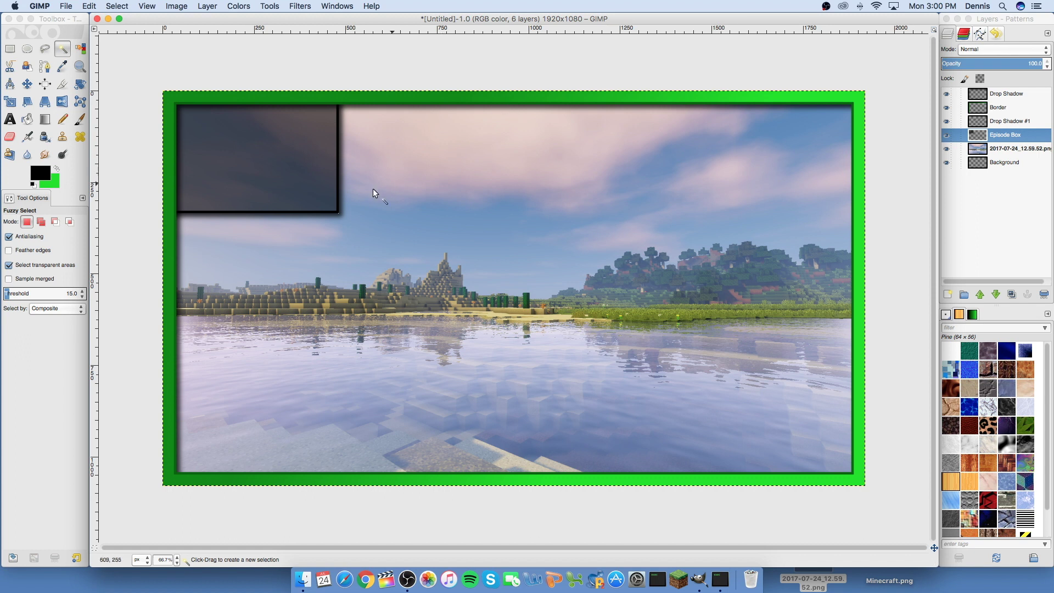
pyautogui.press('z')
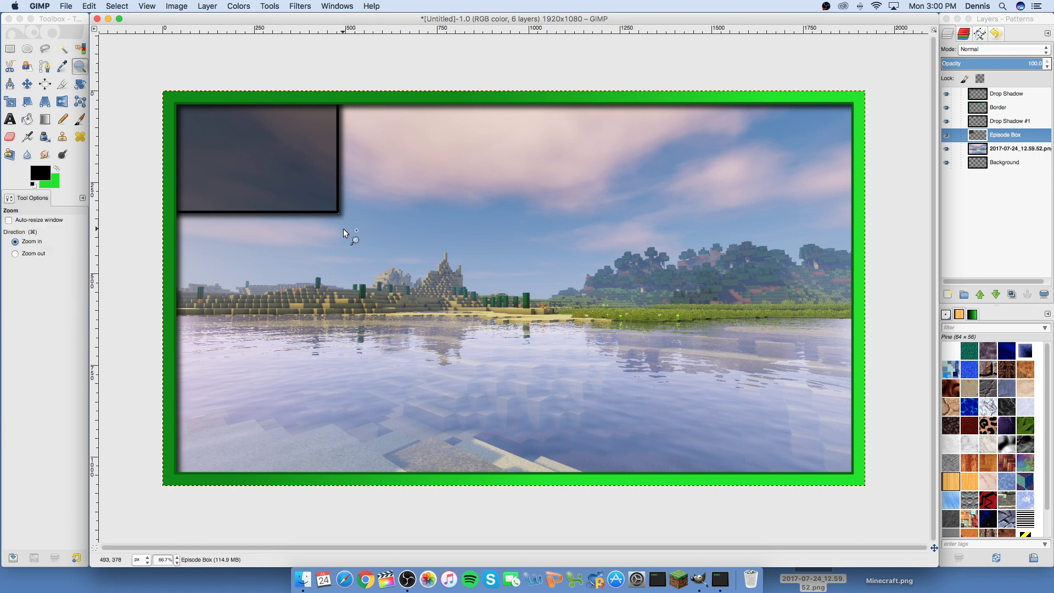
pyautogui.moveTo(344, 225); pyautogui.dragTo(343, 223)
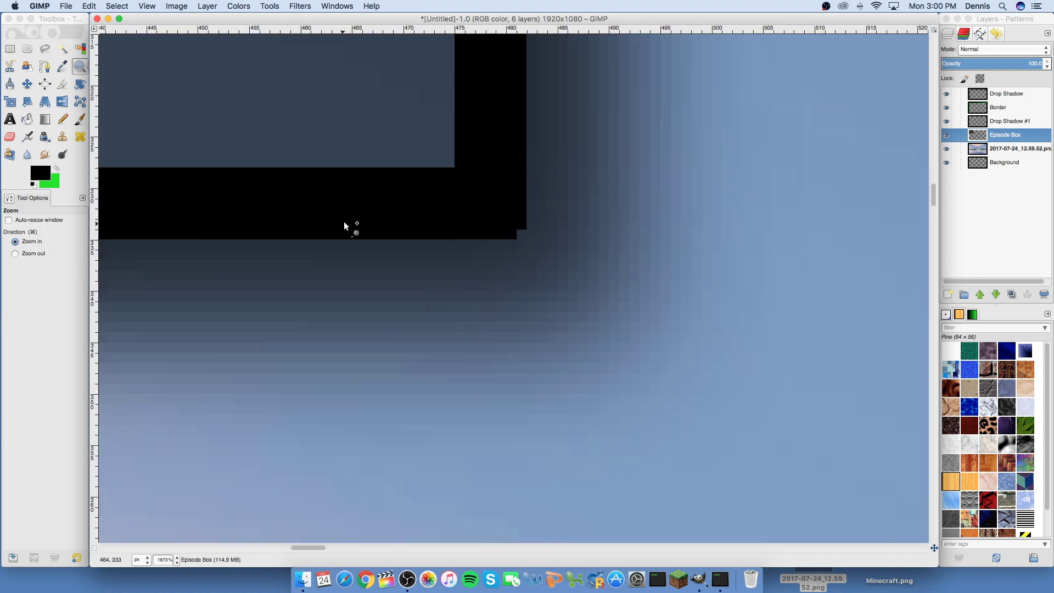
pyautogui.press('1')
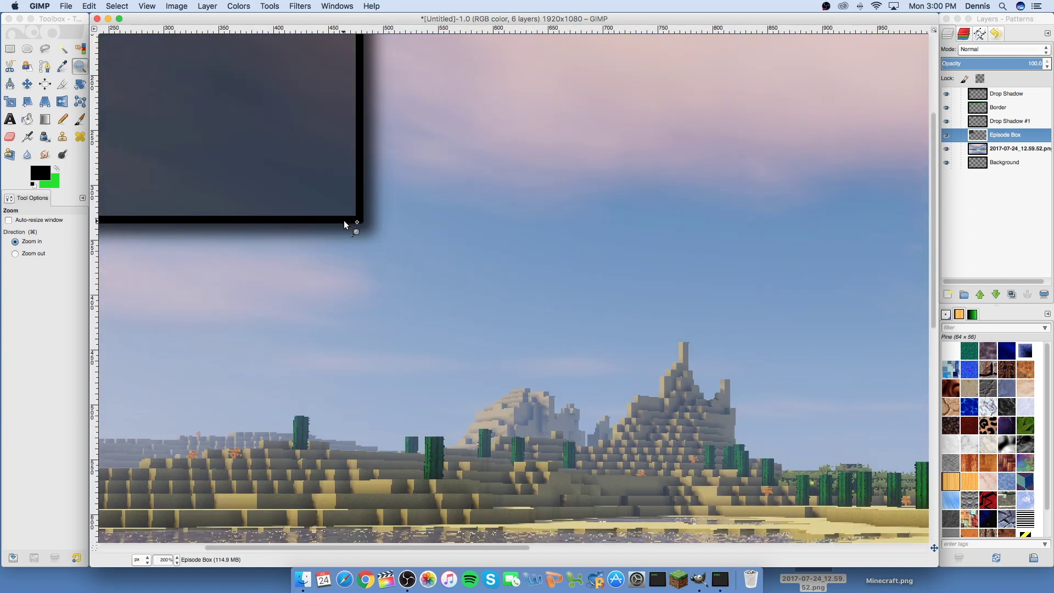
pyautogui.press('-')
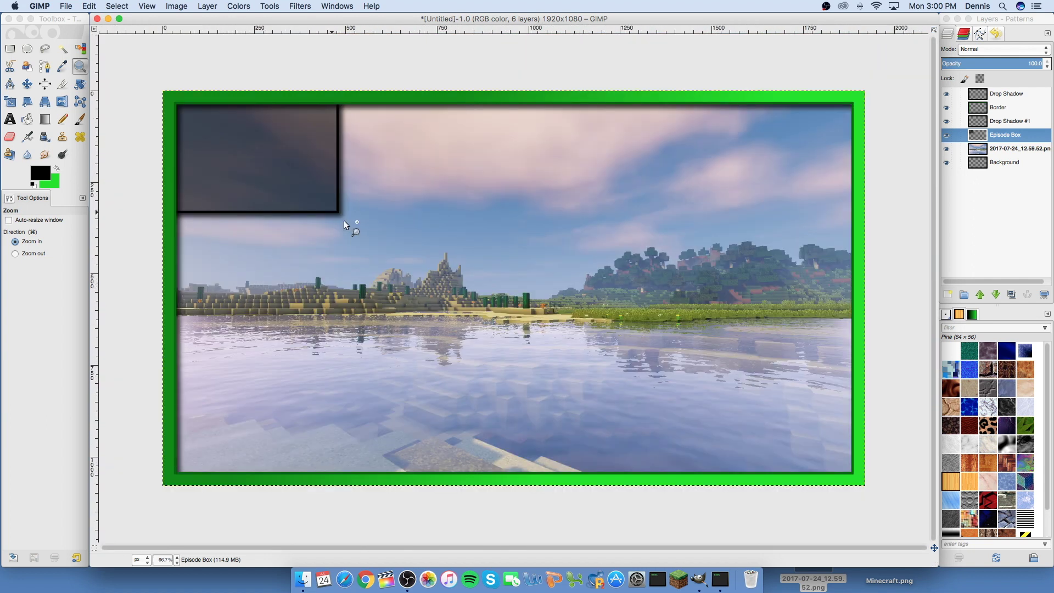
# - Set the foreground color to the same bright green as the background color
pyautogui.click(46, 174)
pyautogui.click(791, 132)
pyautogui.click(804, 176)
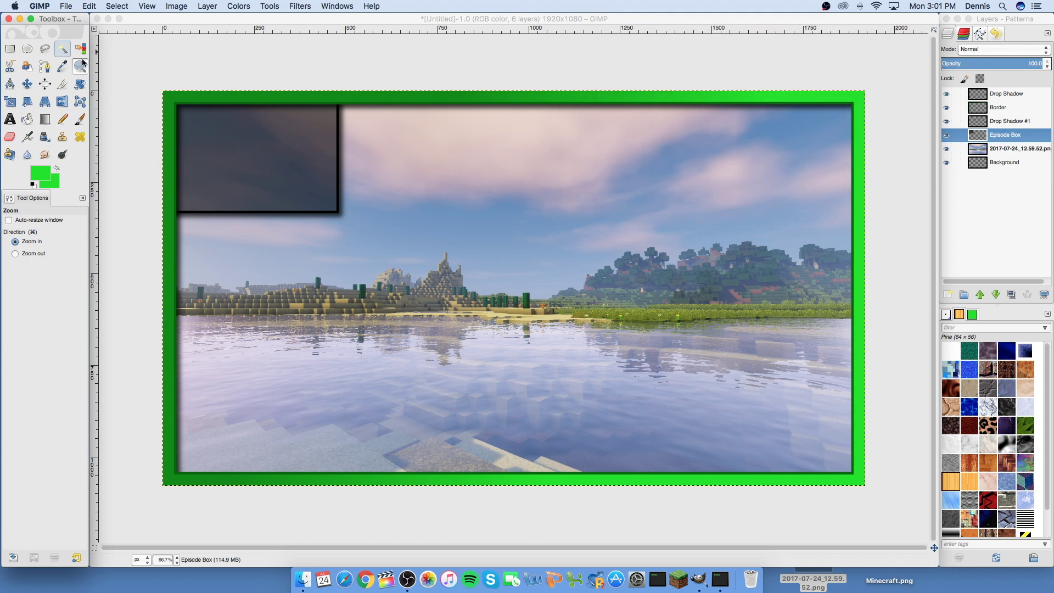
# - Sample the dark green of the frame on the Border layer as the foreground color
pyautogui.press('o')
pyautogui.click(1013, 107)
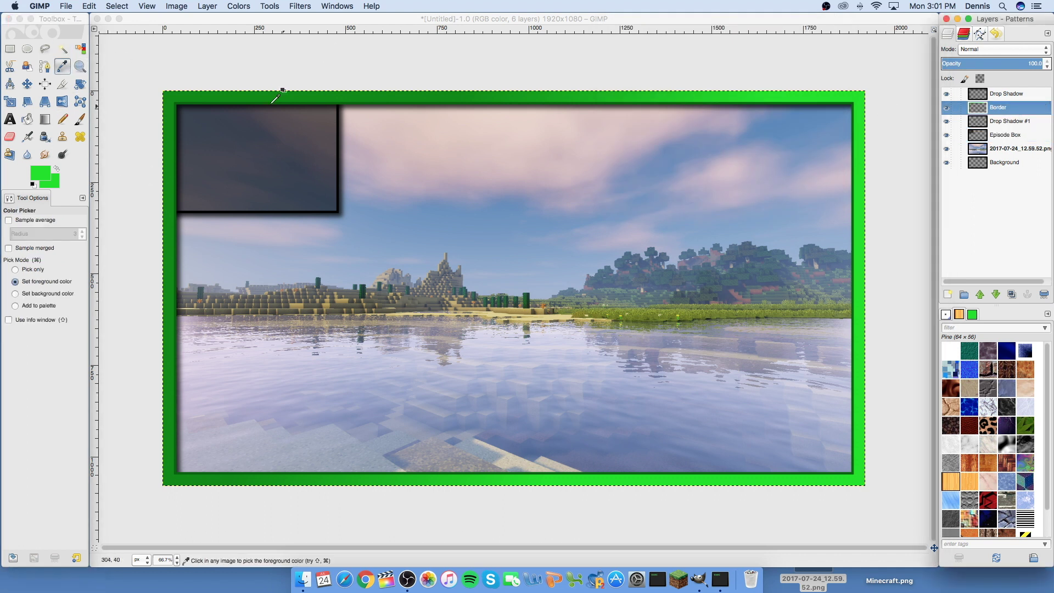
pyautogui.click(219, 93)
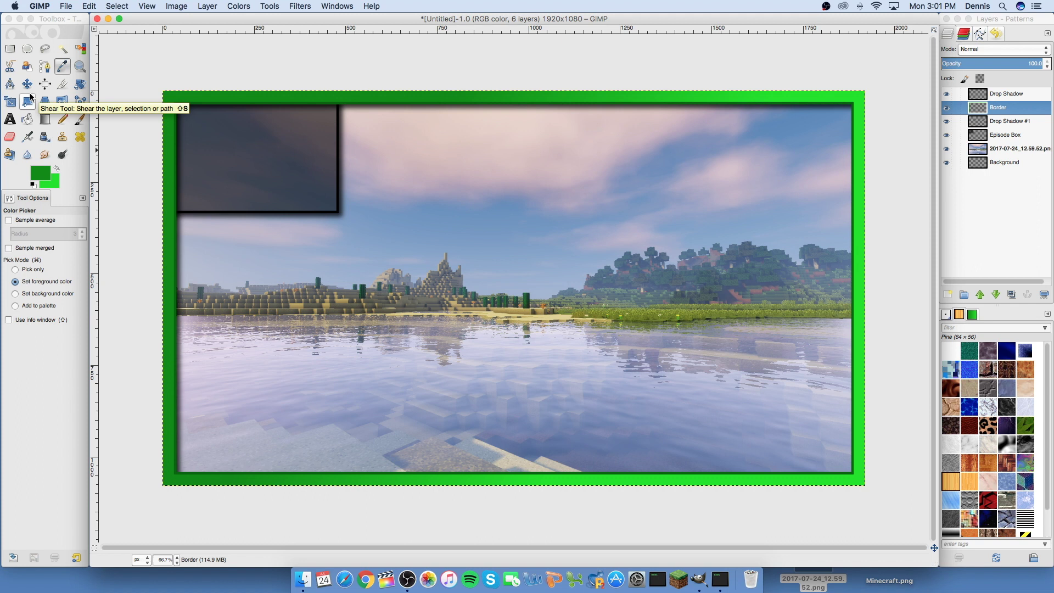
# - Add the text "LET'S PLAY" above the top Drop Shadow layer in a box about 657 × 214 px over the water
pyautogui.click(10, 119)
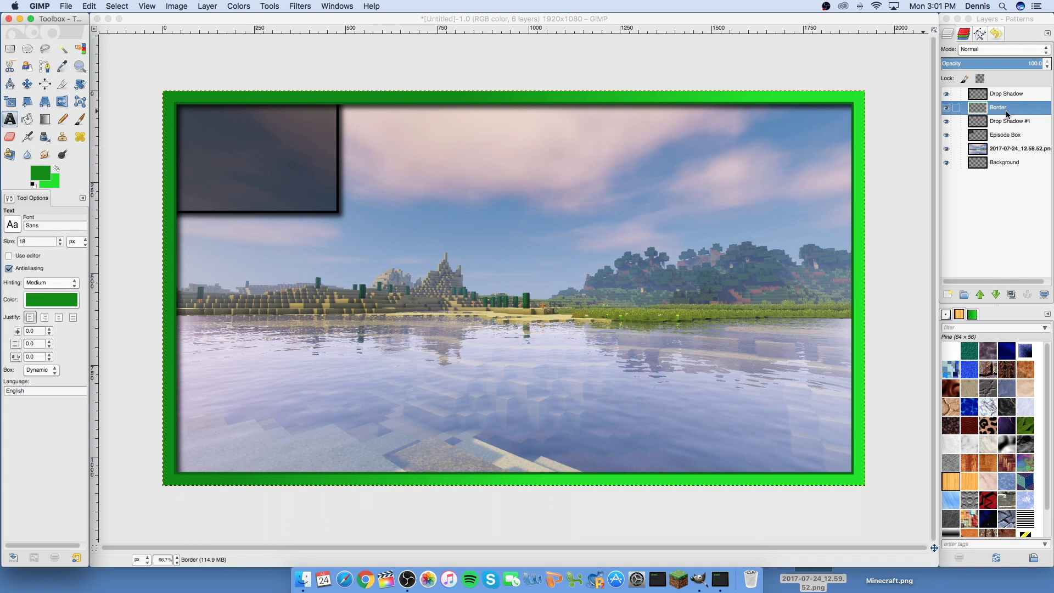
pyautogui.click(1035, 97)
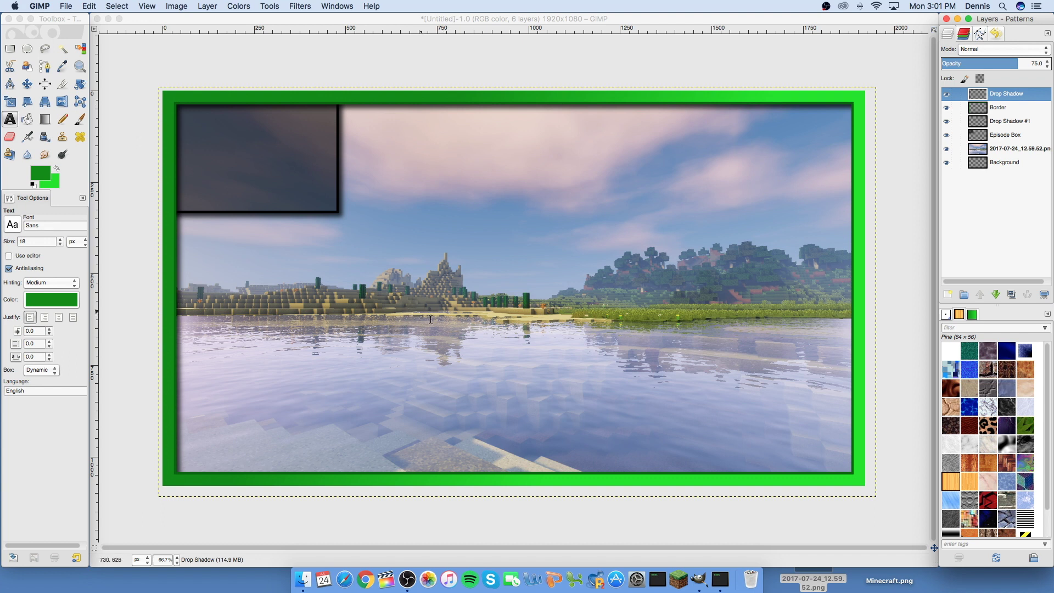
pyautogui.moveTo(434, 357); pyautogui.dragTo(674, 435)
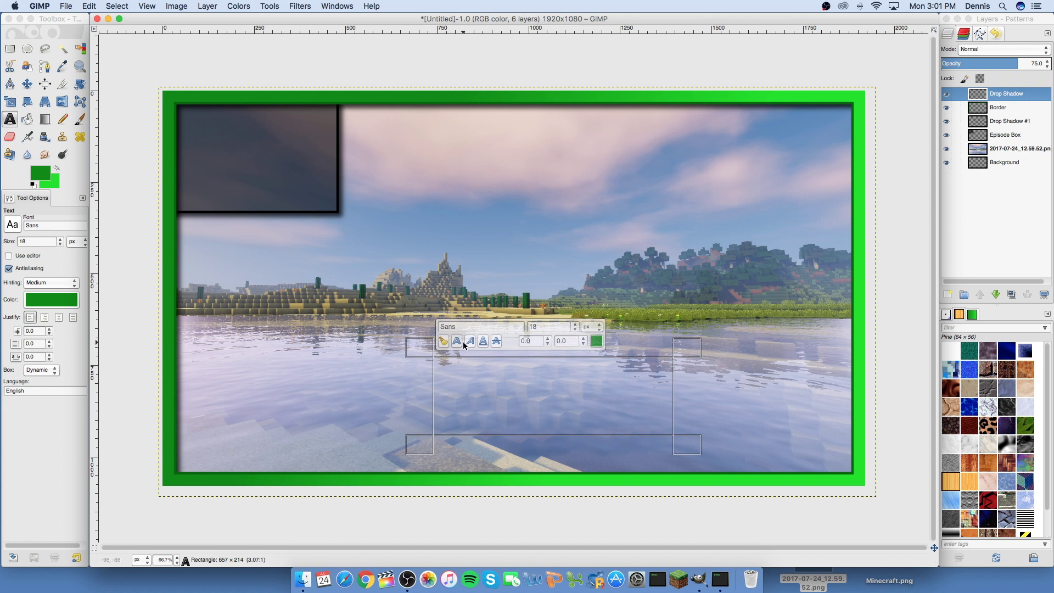
pyautogui.write("LET'S PLAY")
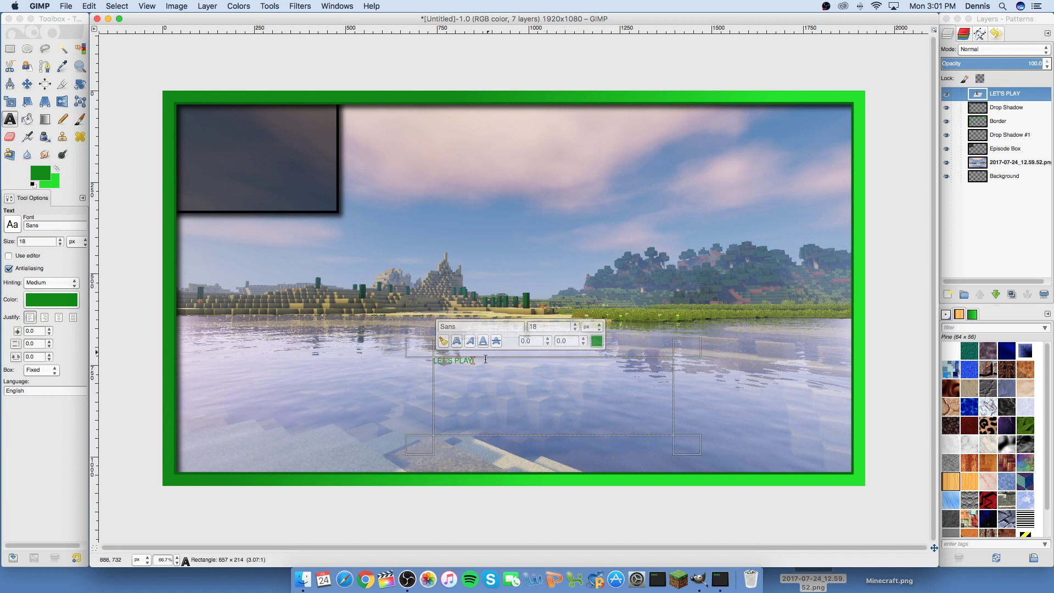
# - Set the LET'S PLAY text to the American Captain font at 215 px
pyautogui.moveTo(475, 361); pyautogui.dragTo(341, 353)
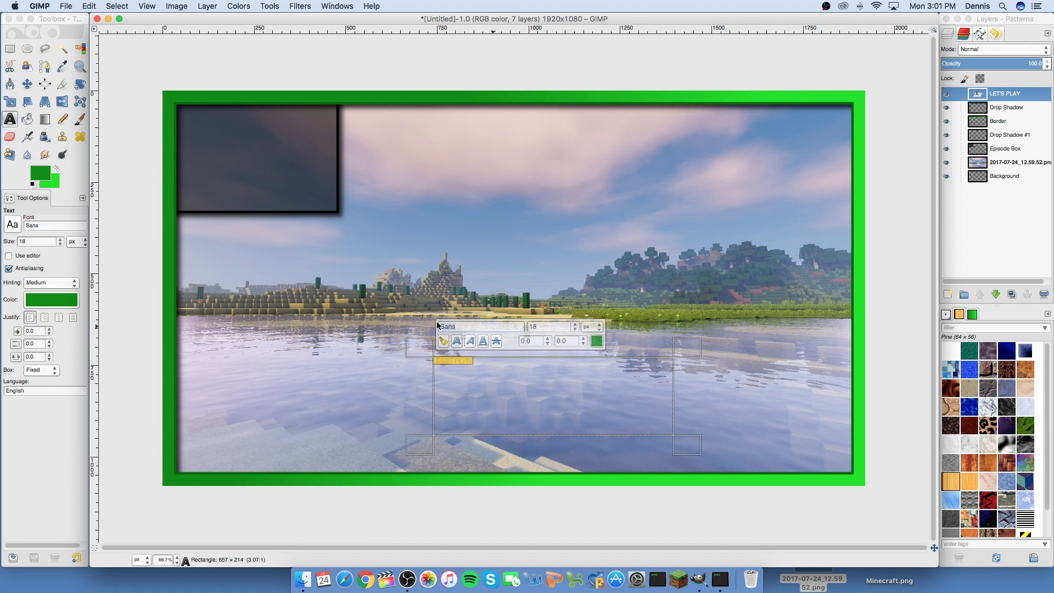
pyautogui.write('Am')
pyautogui.click(524, 336)
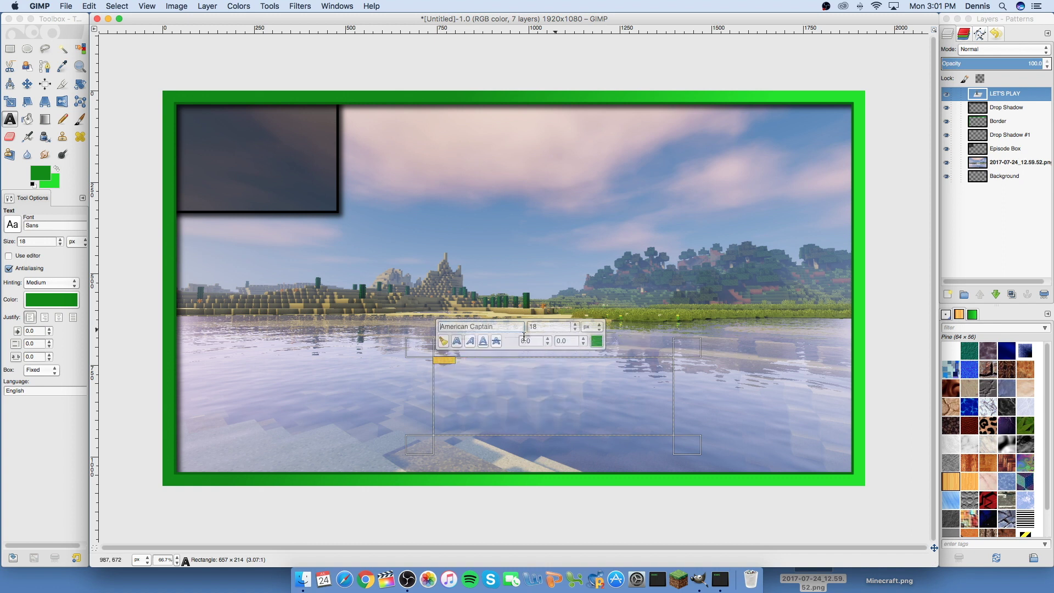
pyautogui.press('Tab')
pyautogui.write('215')
# - Color the LET'S PLAY text black (000000) and resize its text box to about 737 × 181 px
pyautogui.click(598, 345)
pyautogui.click(553, 314)
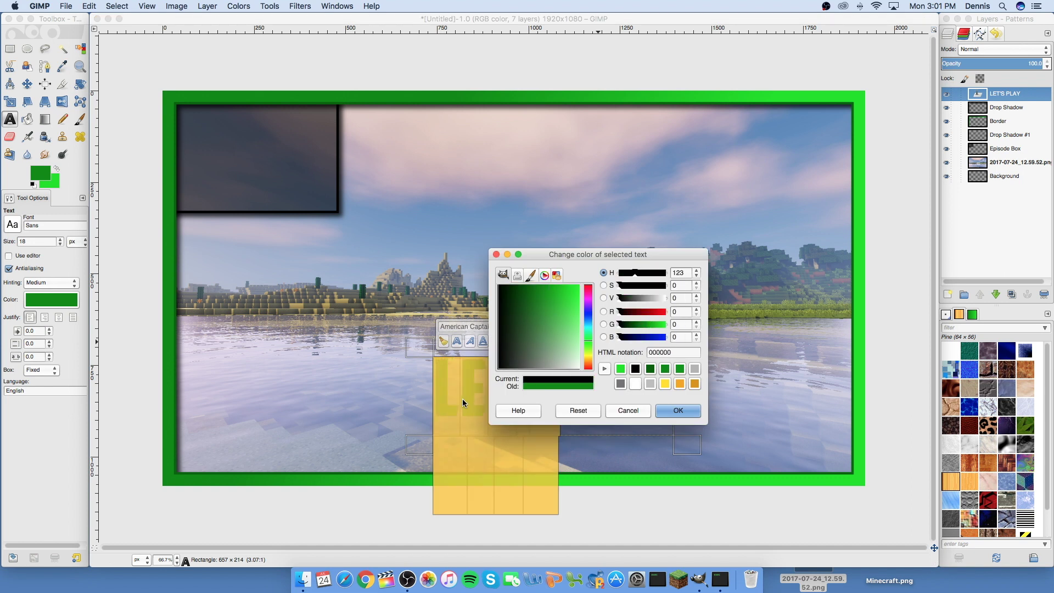
pyautogui.click(679, 409)
pyautogui.moveTo(699, 442); pyautogui.dragTo(731, 436)
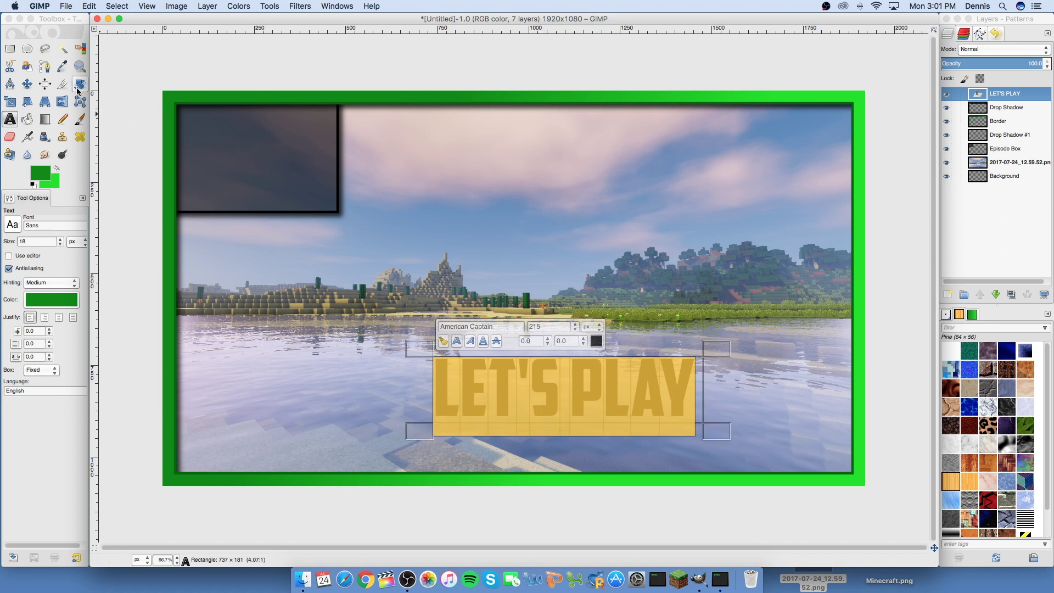
# - Move the LET'S PLAY text down and to the left, set its size to 150 px, and shrink its box to about 578 × 161 px
pyautogui.click(30, 87)
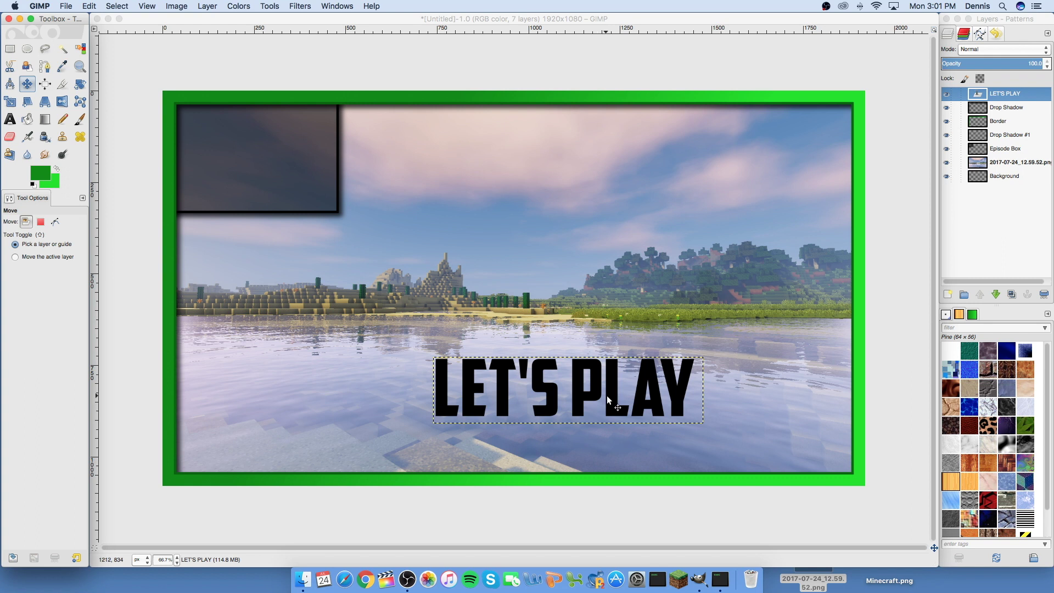
pyautogui.moveTo(609, 399); pyautogui.dragTo(571, 416)
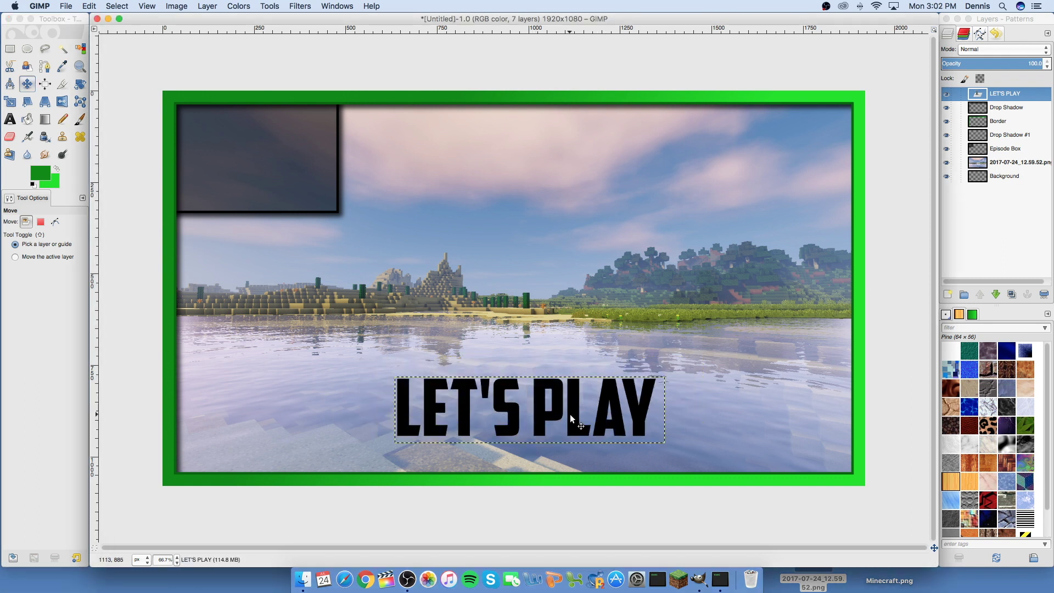
pyautogui.click(9, 119)
pyautogui.moveTo(398, 411); pyautogui.dragTo(657, 416)
pyautogui.doubleClick(511, 346)
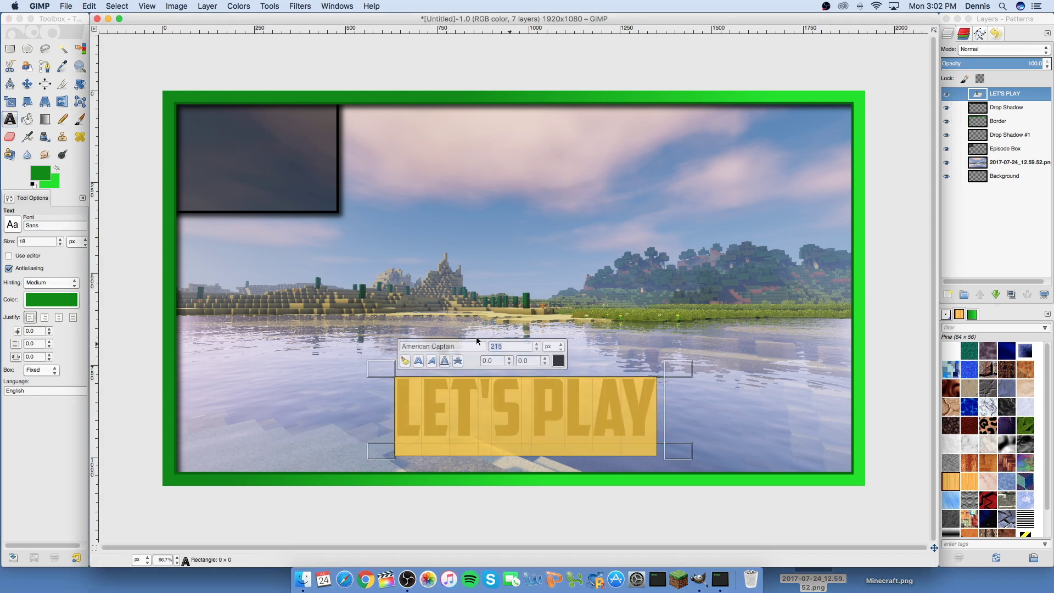
pyautogui.write('150')
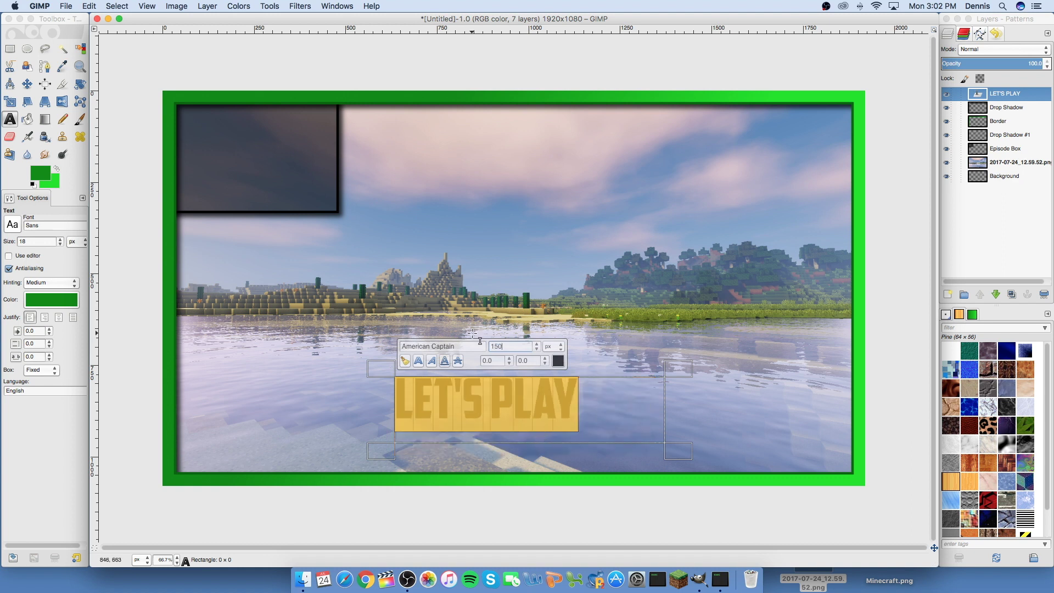
pyautogui.moveTo(678, 452); pyautogui.dragTo(620, 442)
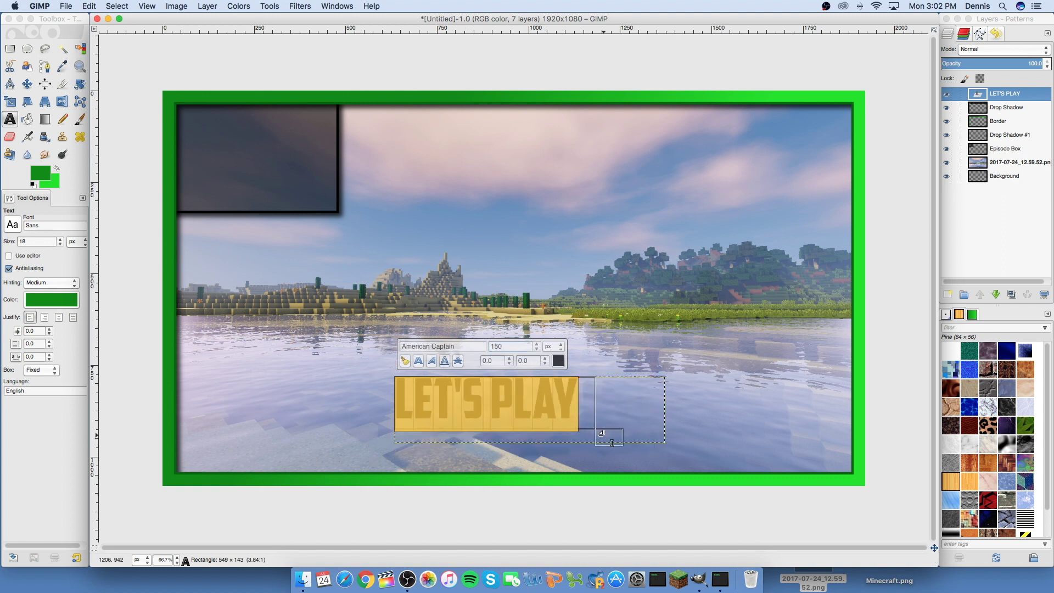
# - Set the LET'S PLAY text size to 175 px, enlarge its box to about 637 × 169 px, and shift it slightly right
pyautogui.click(511, 347)
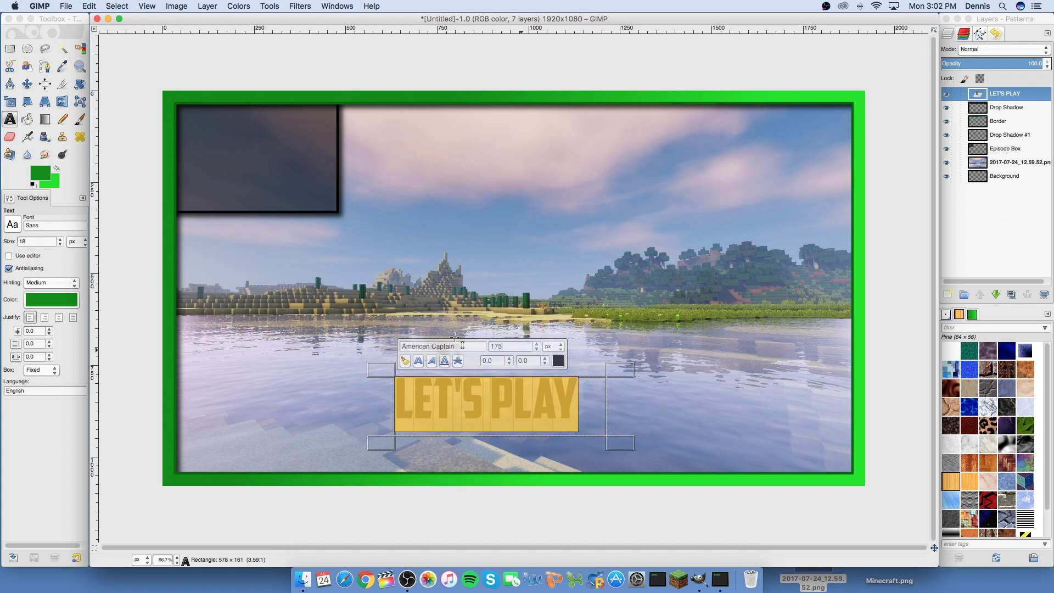
pyautogui.write('175')
pyautogui.press('Return')
pyautogui.moveTo(623, 447); pyautogui.dragTo(655, 460)
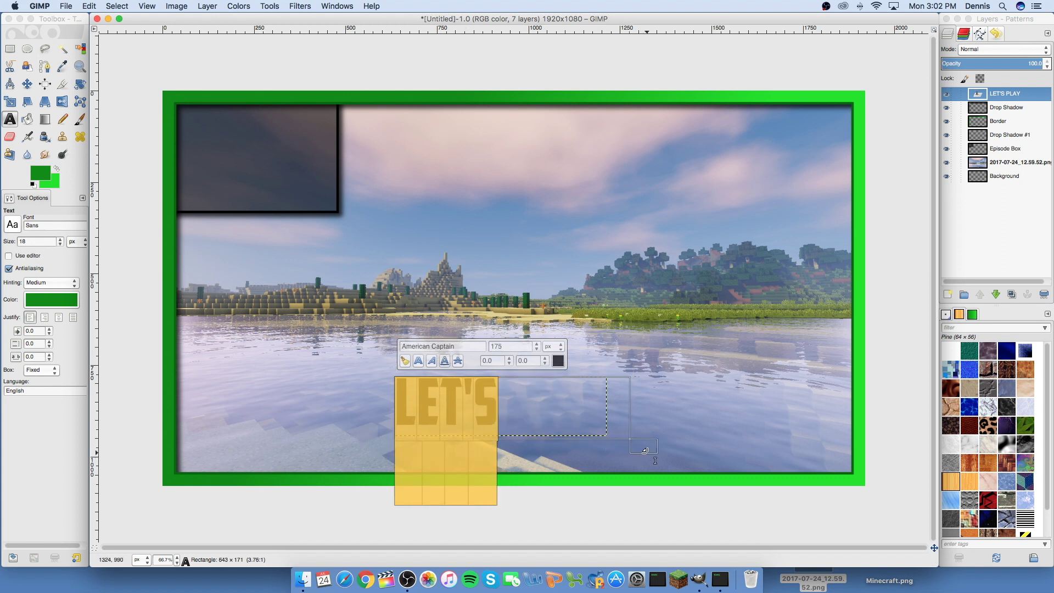
pyautogui.click(27, 84)
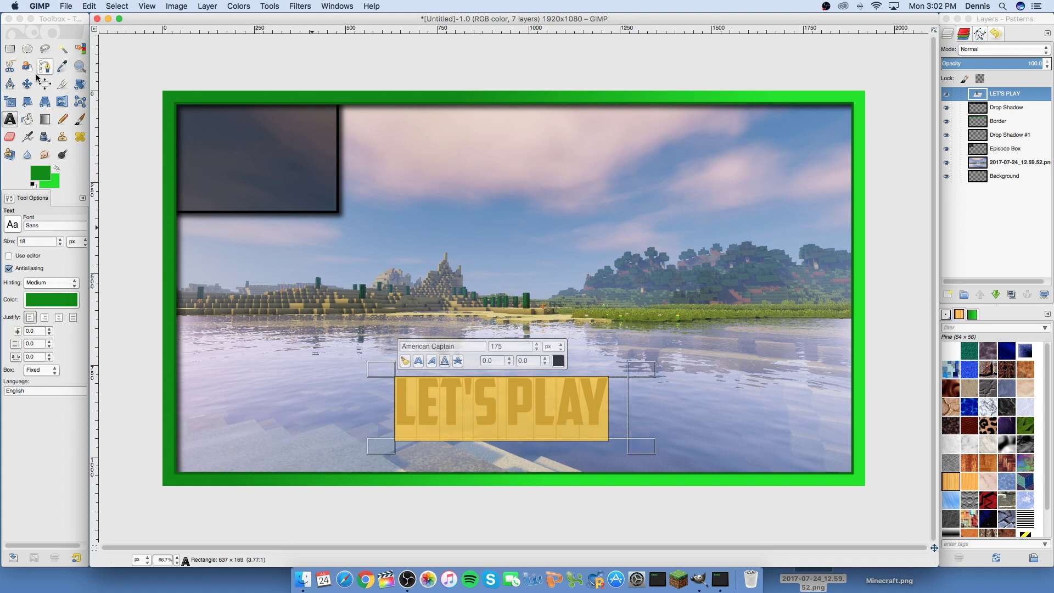
pyautogui.moveTo(585, 394); pyautogui.dragTo(615, 400)
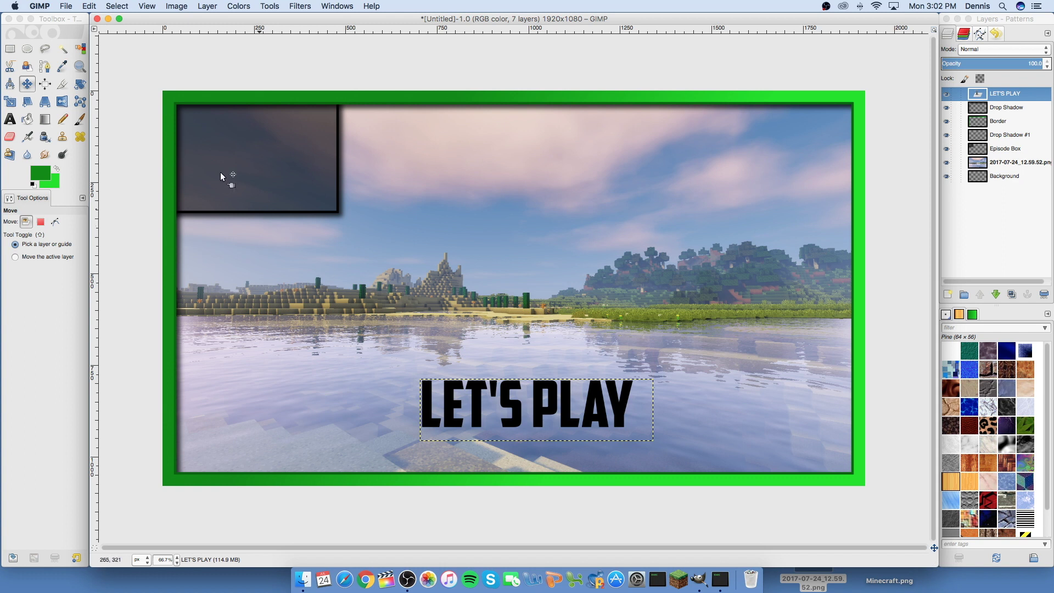
# - Set the LET'S PLAY text size to 150 px, tighten its box, and center the text near the lower edge of the landscape
pyautogui.click(10, 119)
pyautogui.moveTo(633, 410); pyautogui.dragTo(412, 394)
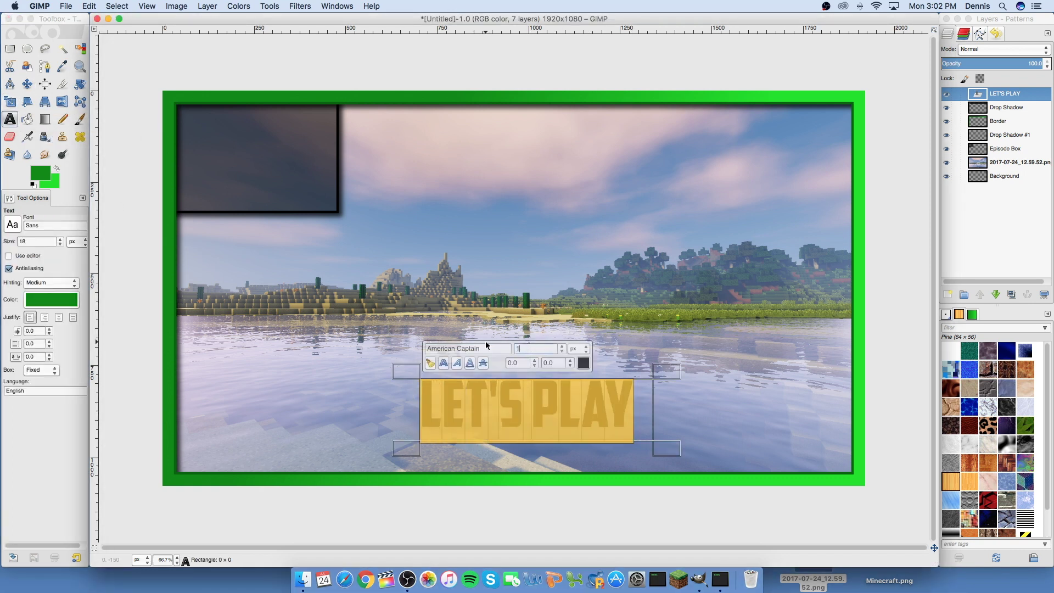
pyautogui.write('150')
pyautogui.press('Return')
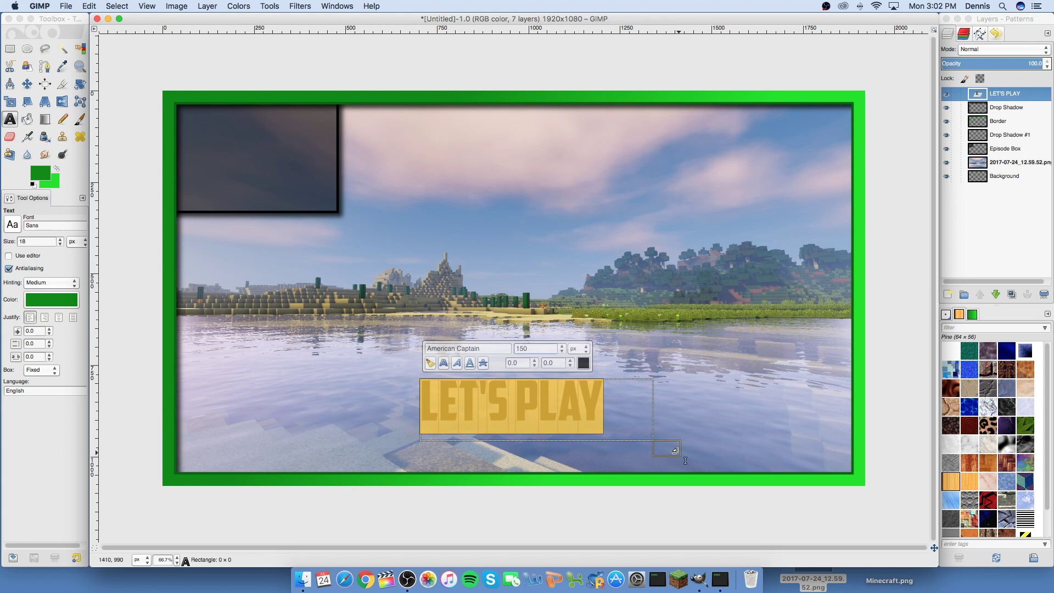
pyautogui.click(27, 83)
pyautogui.moveTo(594, 407); pyautogui.dragTo(610, 418)
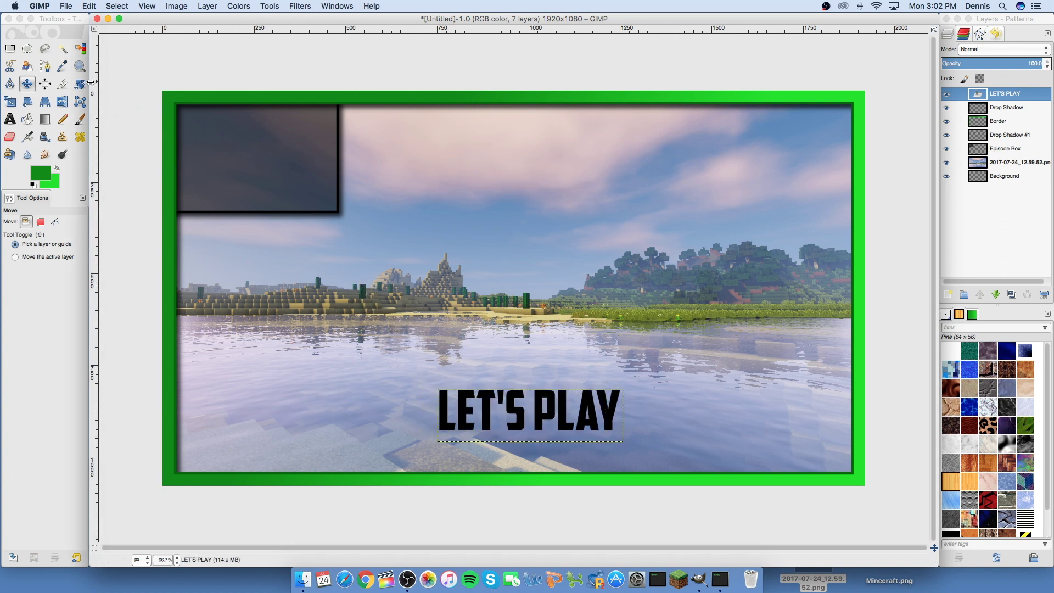
# - Select all the letters and the apostrophe of the LET'S PLAY text together with Fuzzy Select
pyautogui.click(62, 48)
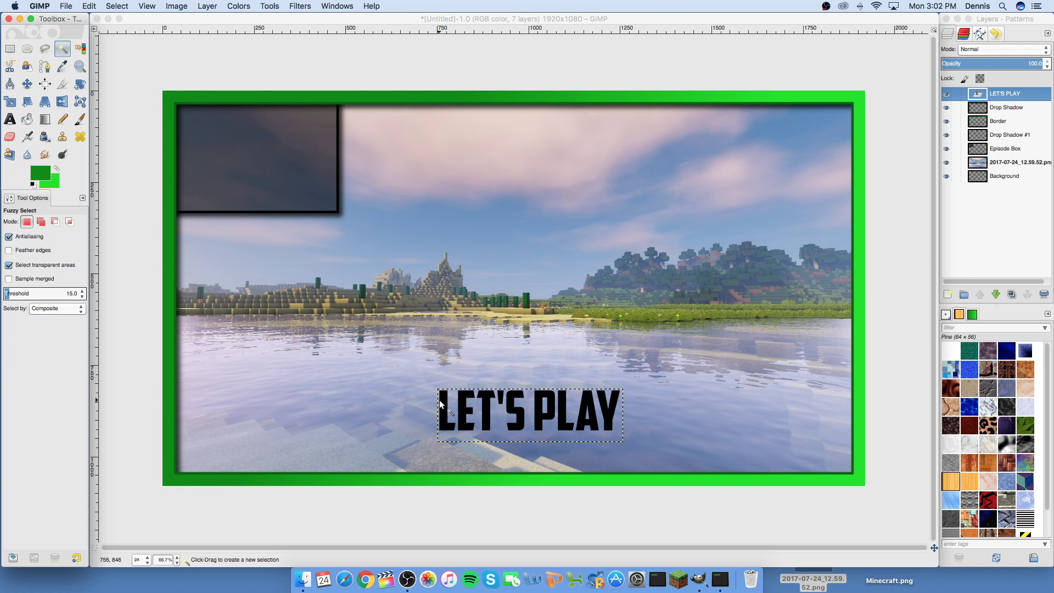
pyautogui.click(456, 406)
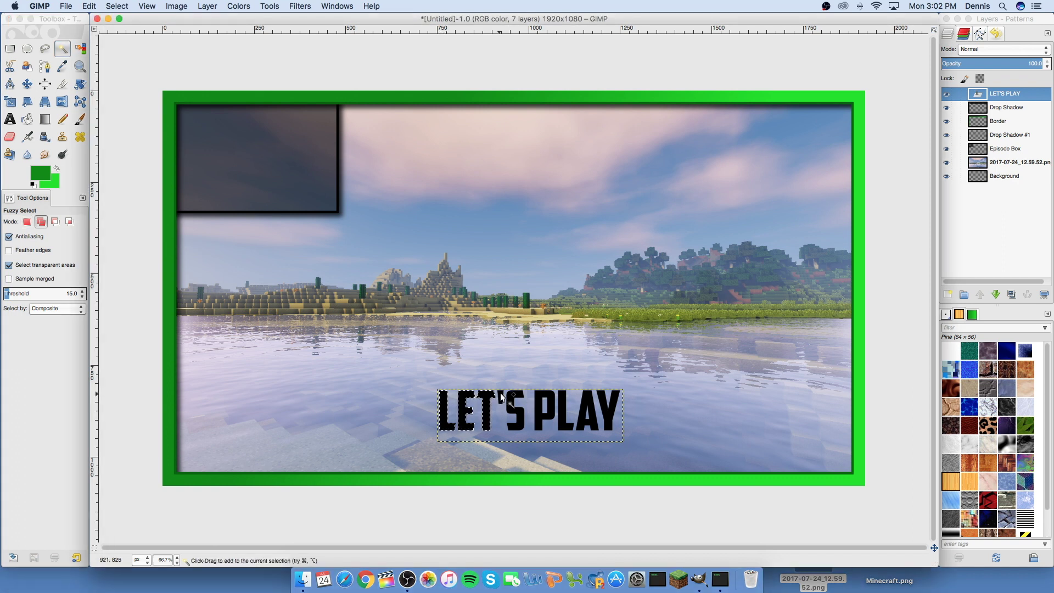
pyautogui.click(538, 397)
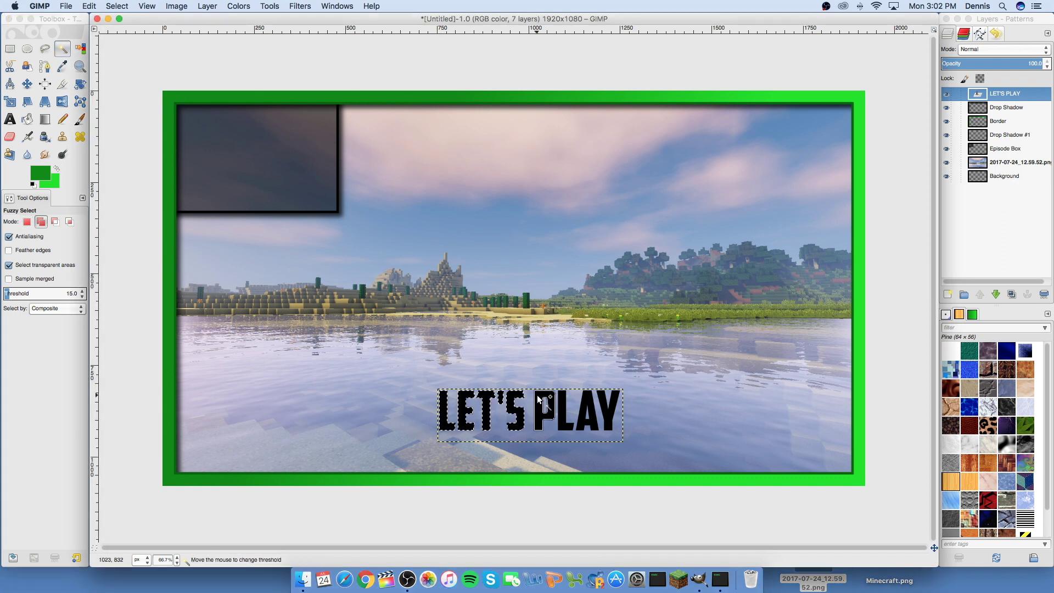
pyautogui.click(582, 398)
pyautogui.keyDown('shift'); pyautogui.click(601, 397); pyautogui.keyUp('shift')
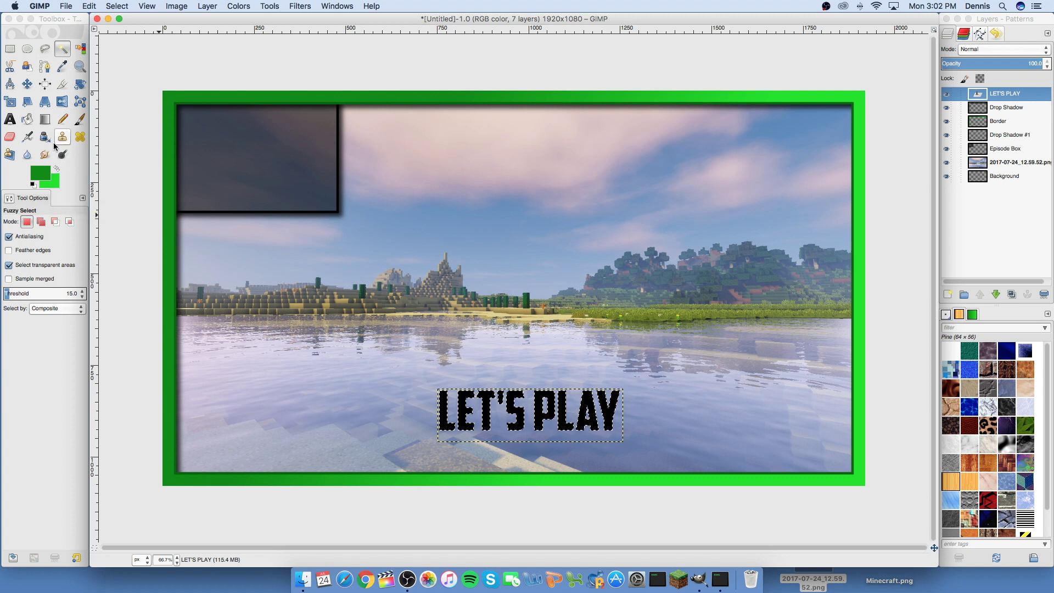
# - Fill the selected letters with a bi-linear gradient from dark to bright green, drawn upward from the middle of the text
pyautogui.click(48, 124)
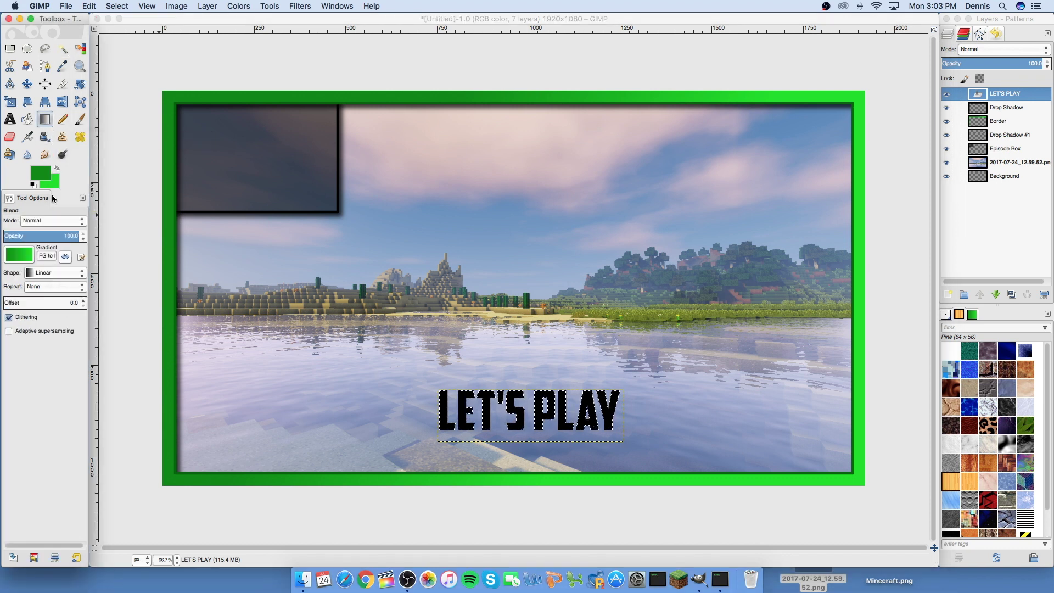
pyautogui.click(33, 272)
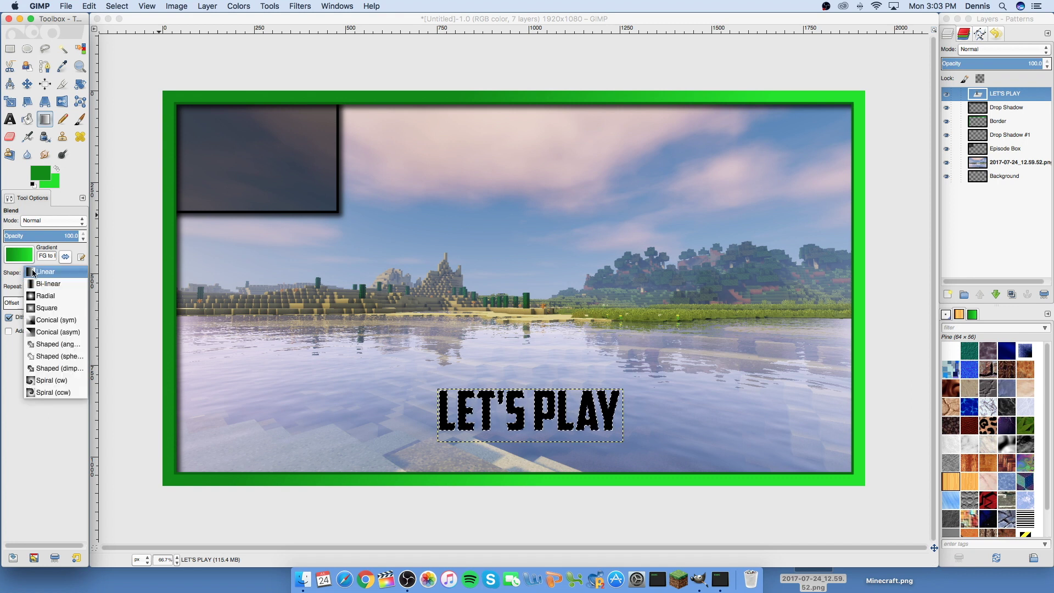
pyautogui.click(61, 282)
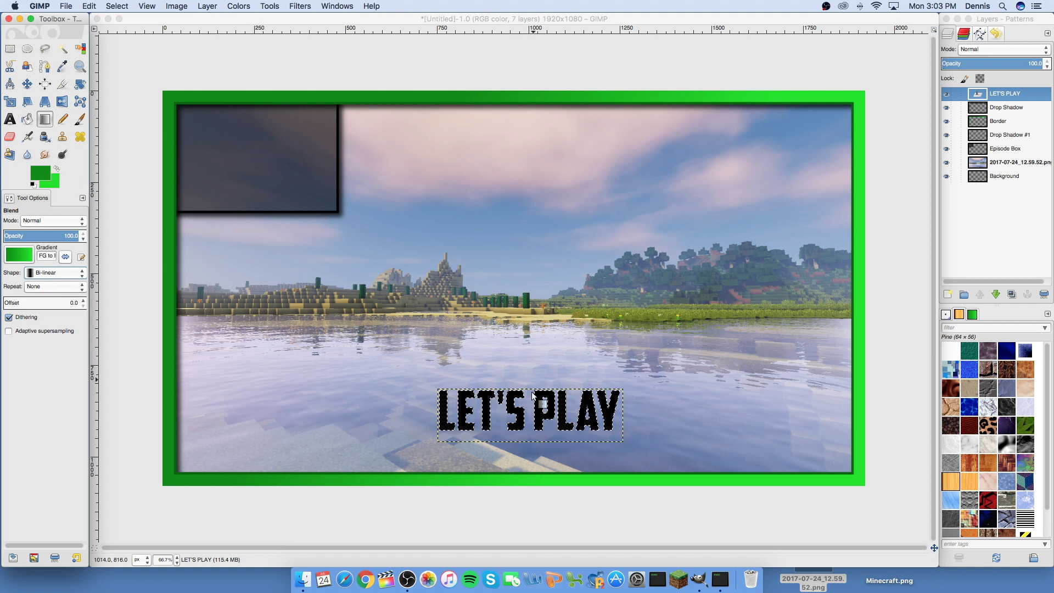
pyautogui.moveTo(539, 409); pyautogui.dragTo(541, 394)
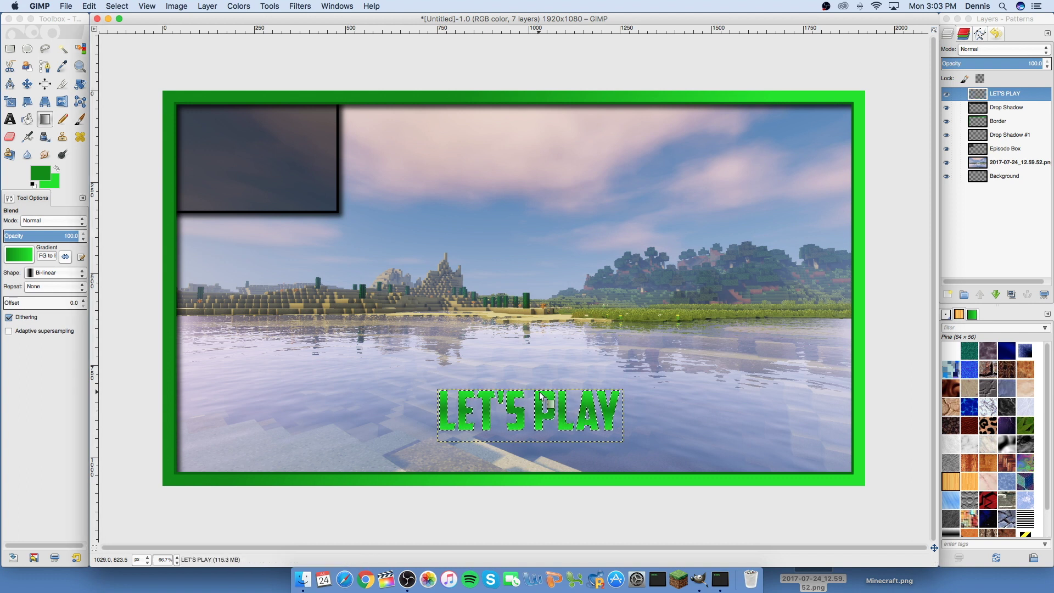
# - Convert the letter selection to a 3 px border selection
pyautogui.click(124, 6)
pyautogui.click(139, 141)
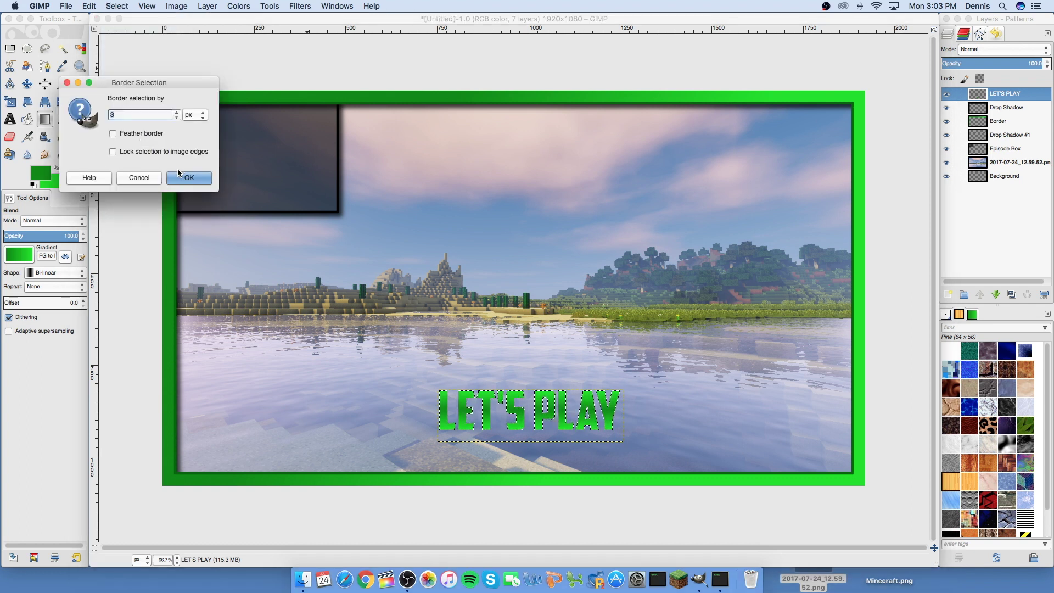
pyautogui.click(178, 171)
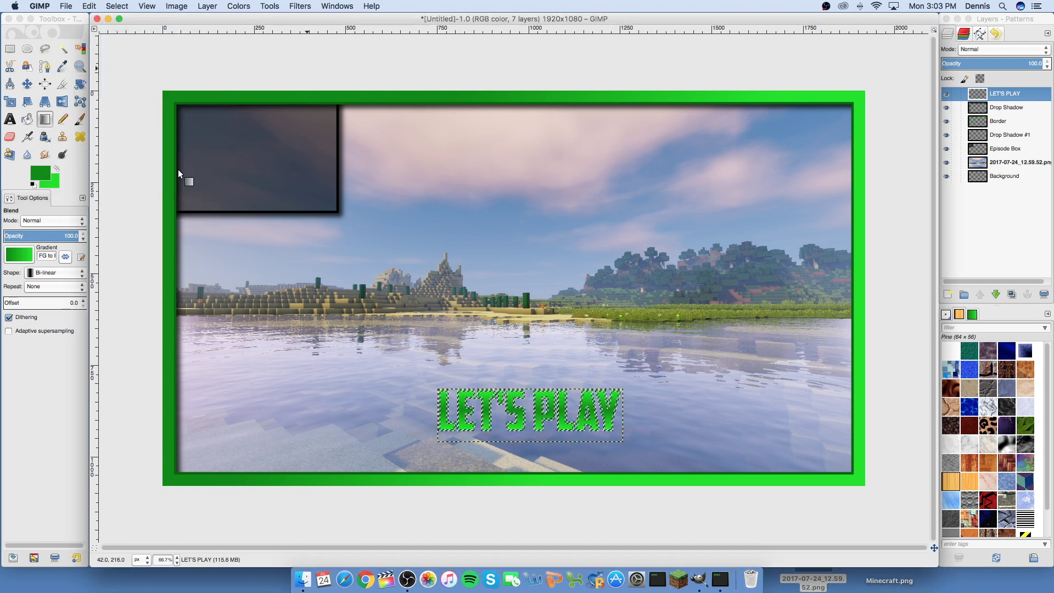
# - Swap the foreground and background greens, fill the letter border with the reversed bi-linear gradient, and clear the selection
pyautogui.click(56, 168)
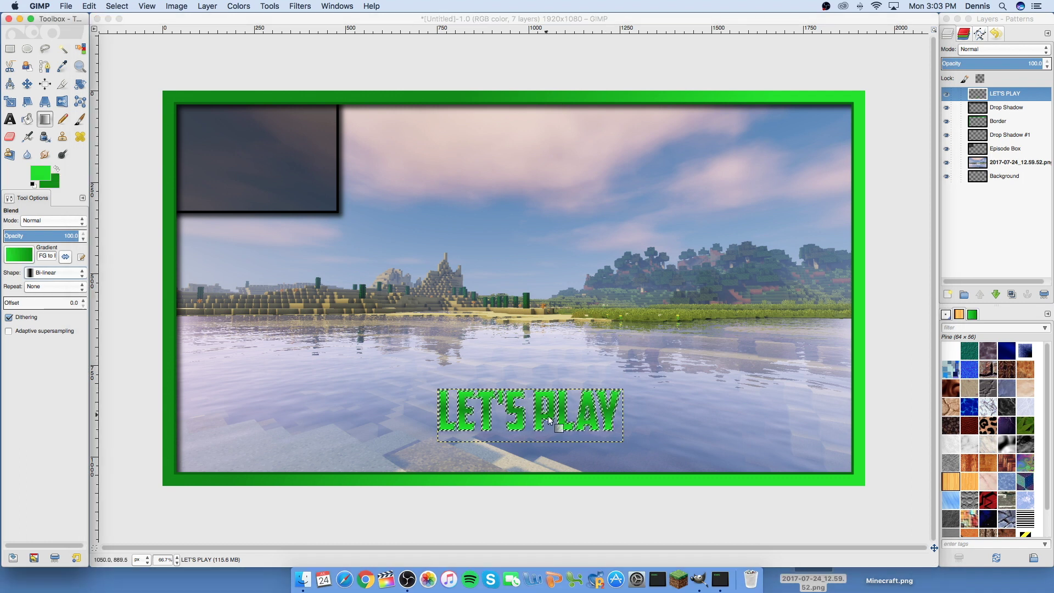
pyautogui.moveTo(541, 408); pyautogui.dragTo(541, 393)
pyautogui.click(122, 8)
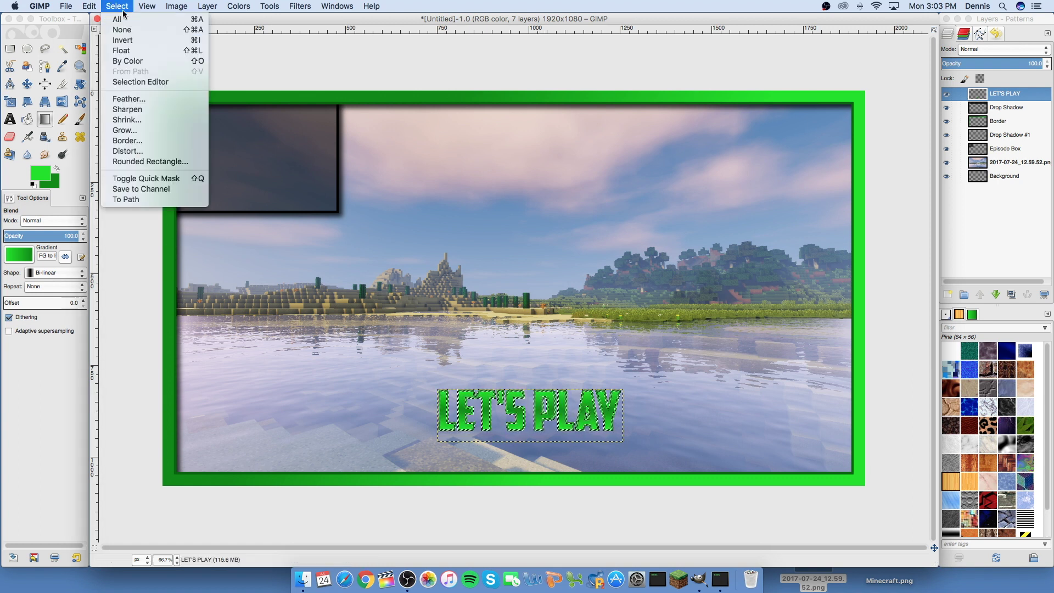
pyautogui.press('Escape')
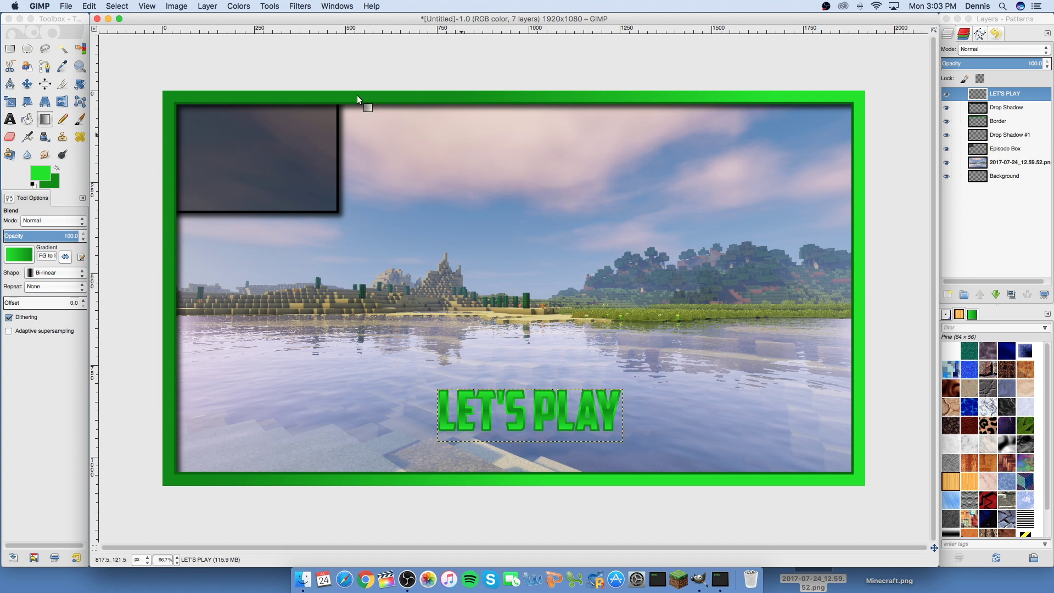
# - Move the LET'S PLAY text slightly down and select all its letters together with Fuzzy Select
pyautogui.click(27, 83)
pyautogui.moveTo(561, 408); pyautogui.dragTo(562, 423)
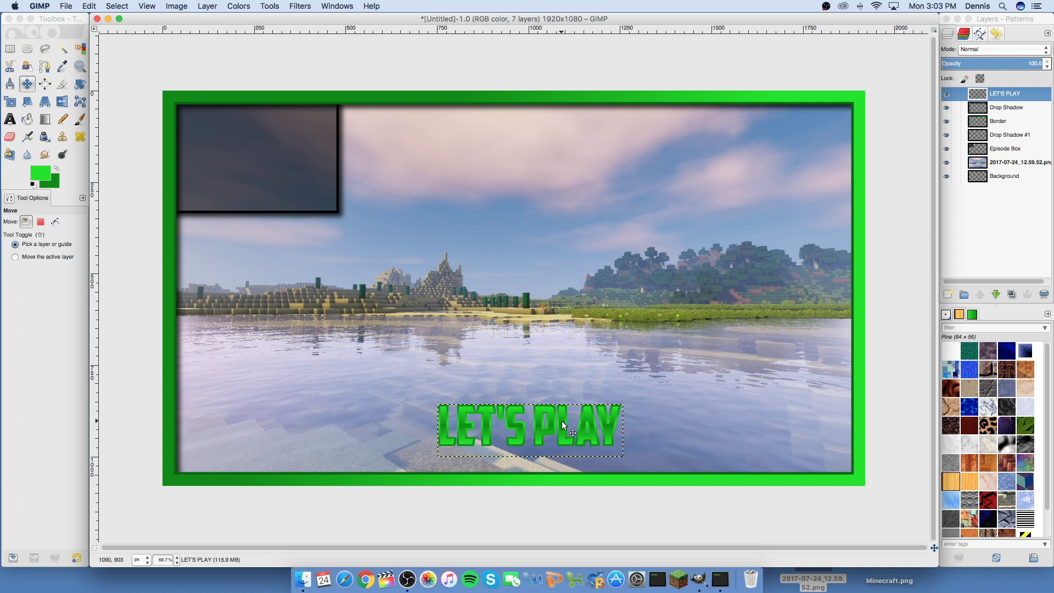
pyautogui.click(62, 48)
pyautogui.moveTo(448, 434); pyautogui.dragTo(464, 409)
pyautogui.keyDown('shift'); pyautogui.click(500, 415); pyautogui.keyUp('shift')
pyautogui.keyDown('shift'); pyautogui.click(513, 417); pyautogui.keyUp('shift')
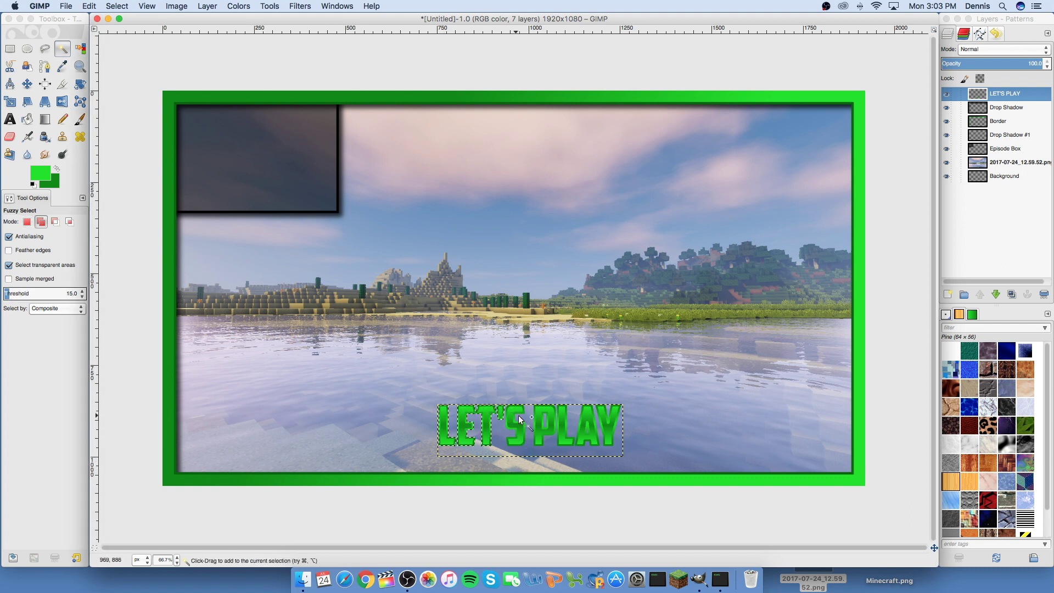
pyautogui.moveTo(519, 421); pyautogui.dragTo(576, 462)
pyautogui.keyDown('shift'); pyautogui.click(596, 426); pyautogui.keyUp('shift')
pyautogui.keyDown('shift'); pyautogui.click(606, 423); pyautogui.keyUp('shift')
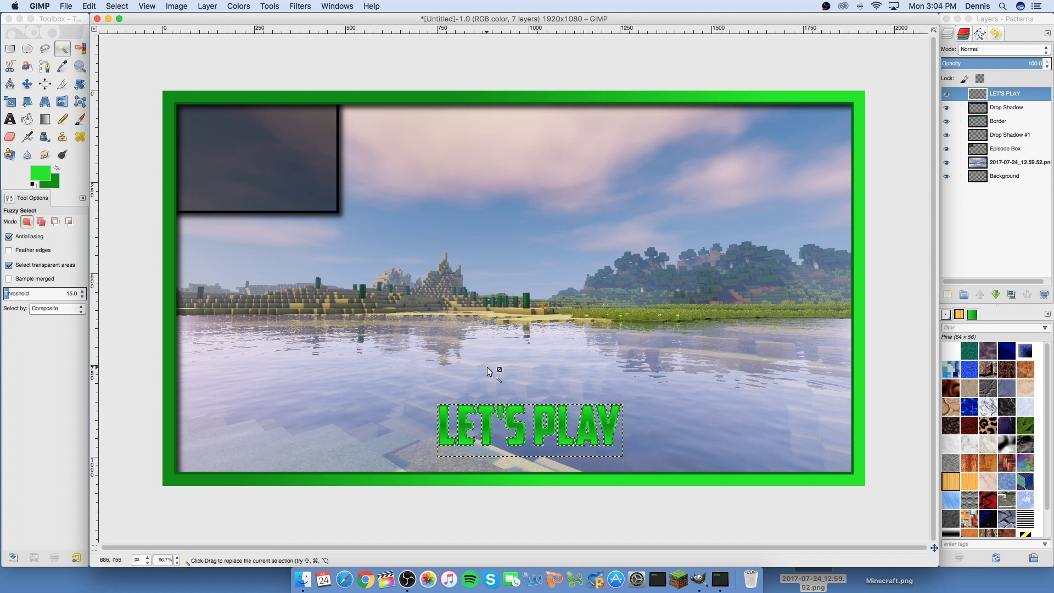
# - Add a black drop shadow to the selected letters with offset X 0, offset Y 15, blur radius 20 and opacity 100, and clear the selection
pyautogui.click(301, 7)
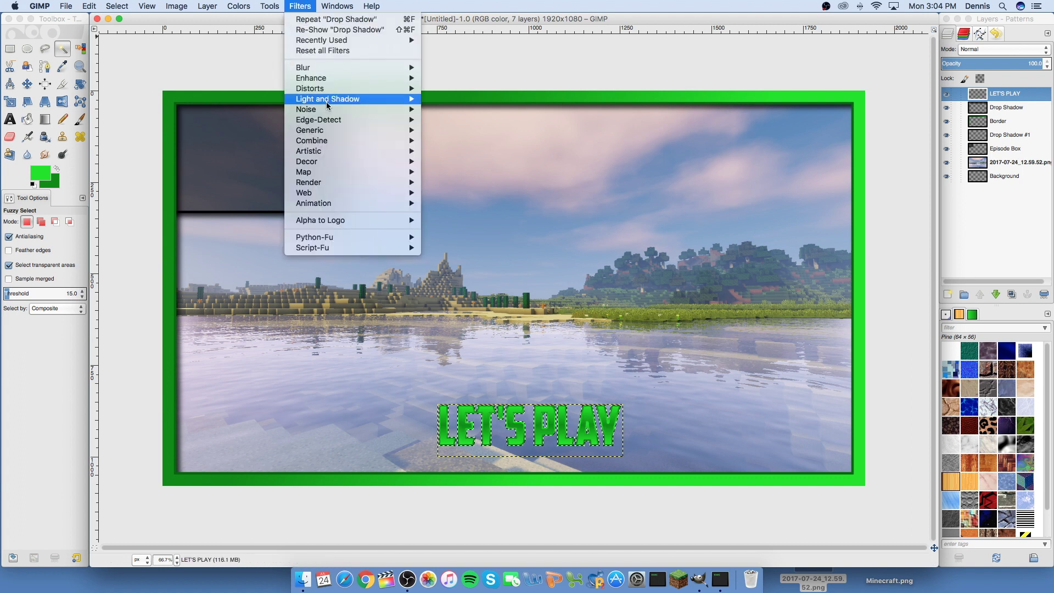
pyautogui.moveTo(328, 104)
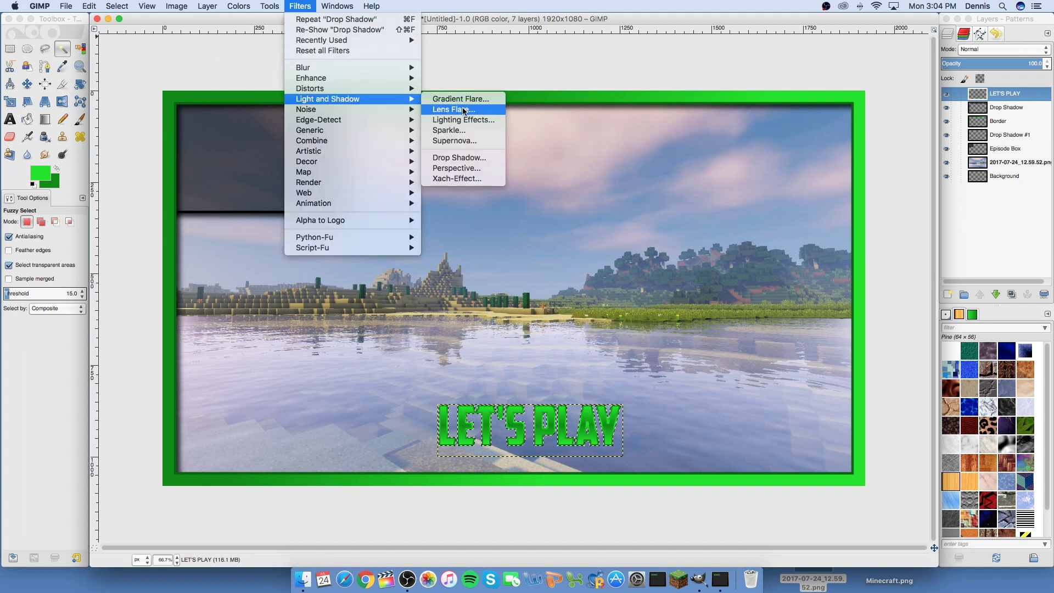
pyautogui.click(460, 158)
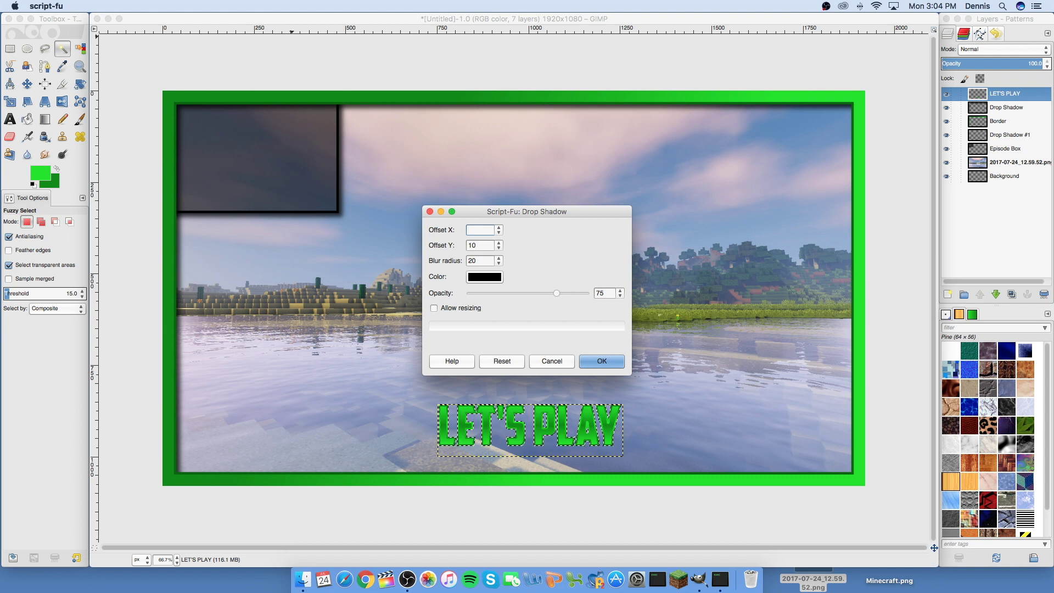
pyautogui.write('0')
pyautogui.press('Tab')
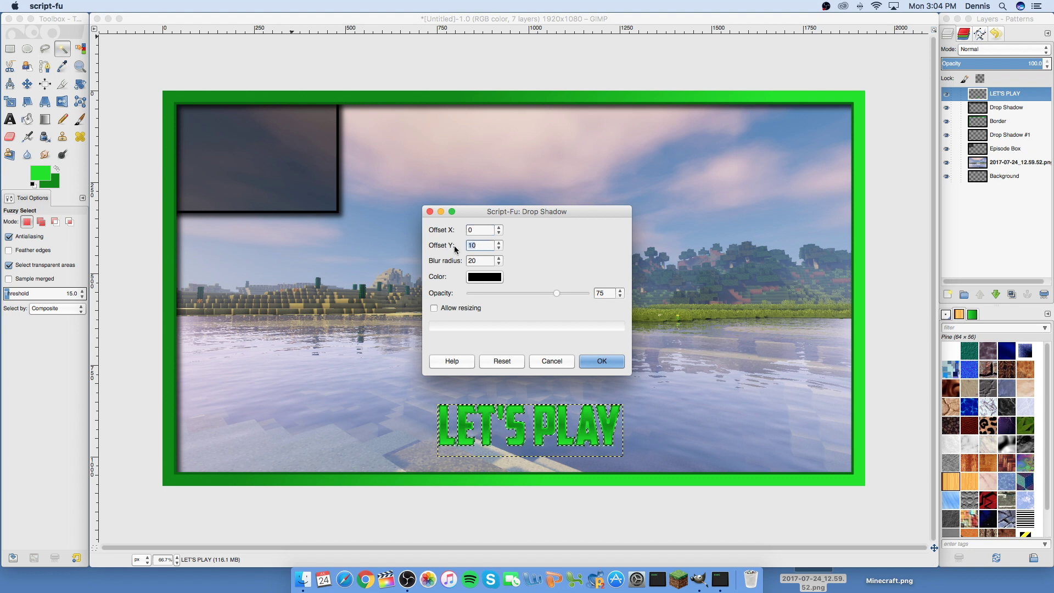
pyautogui.doubleClick(611, 293)
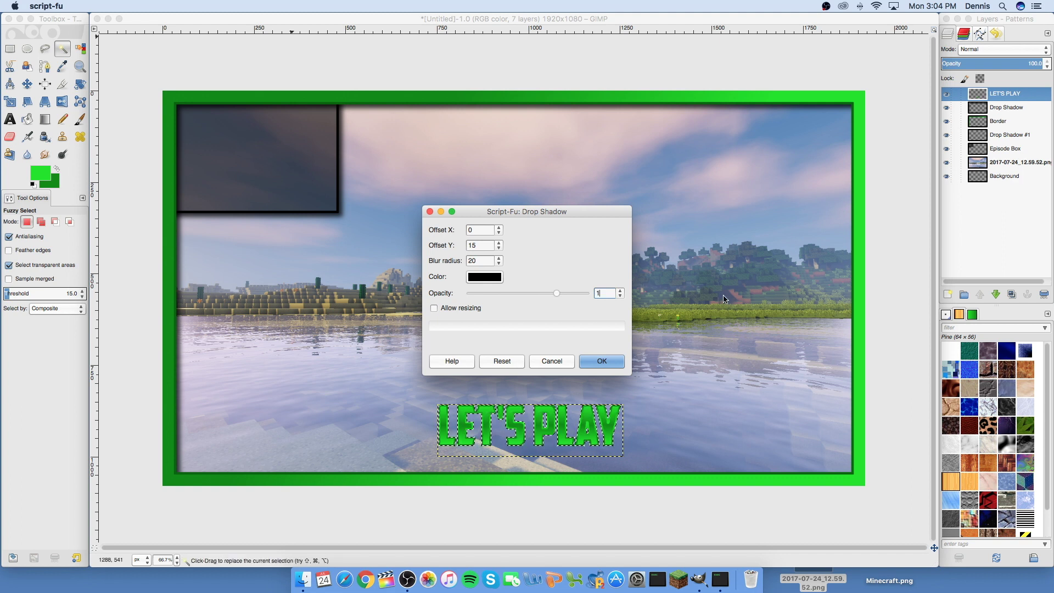
pyautogui.click(609, 362)
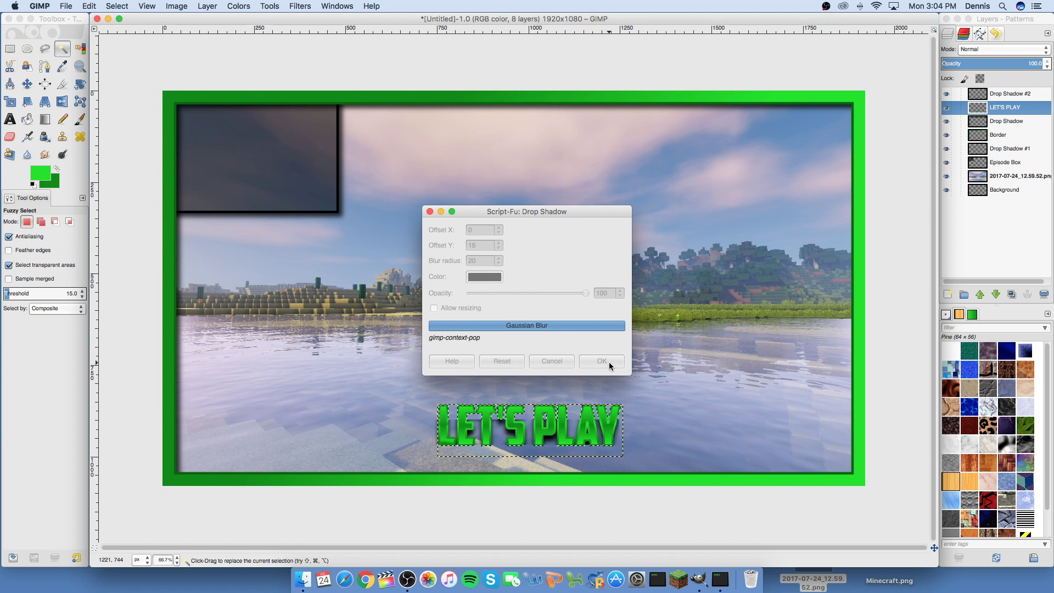
pyautogui.click(117, 6)
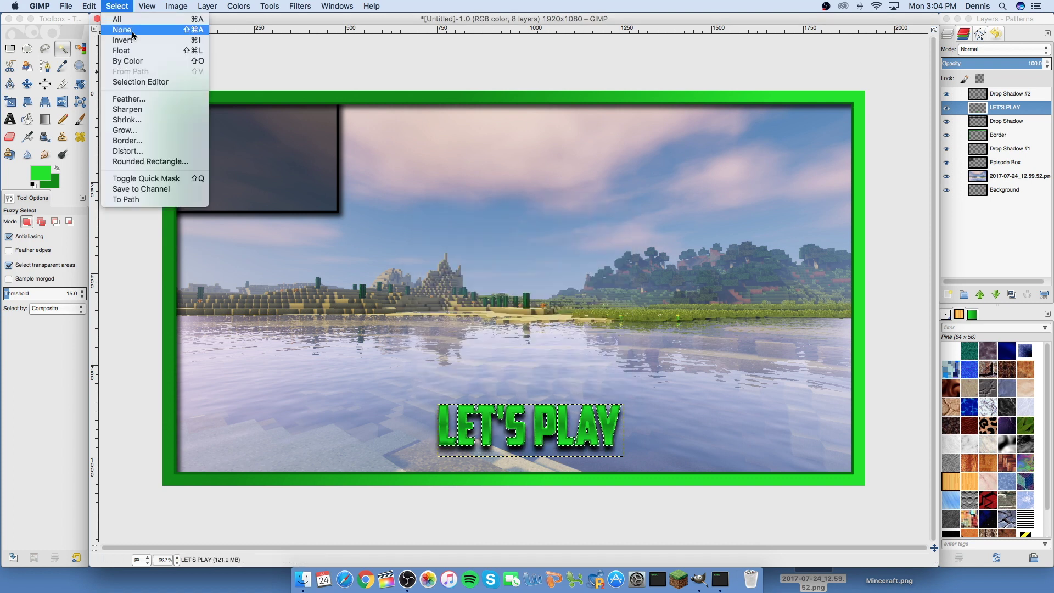
pyautogui.click(133, 35)
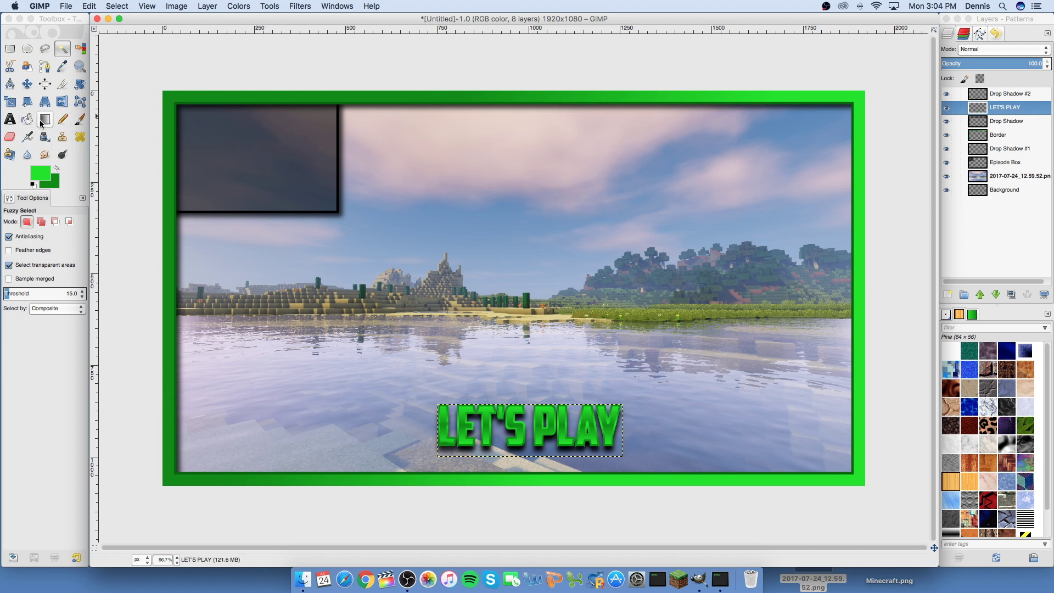
# - Set the foreground color to white and the background color to light grey
pyautogui.click(47, 175)
pyautogui.click(762, 148)
pyautogui.click(797, 175)
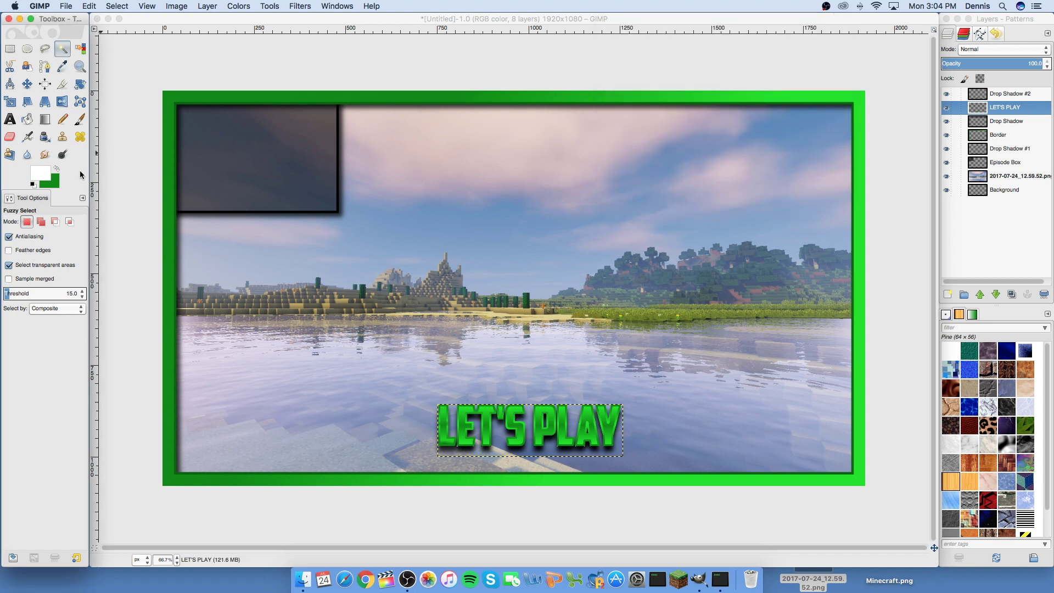
pyautogui.click(57, 170)
pyautogui.click(40, 174)
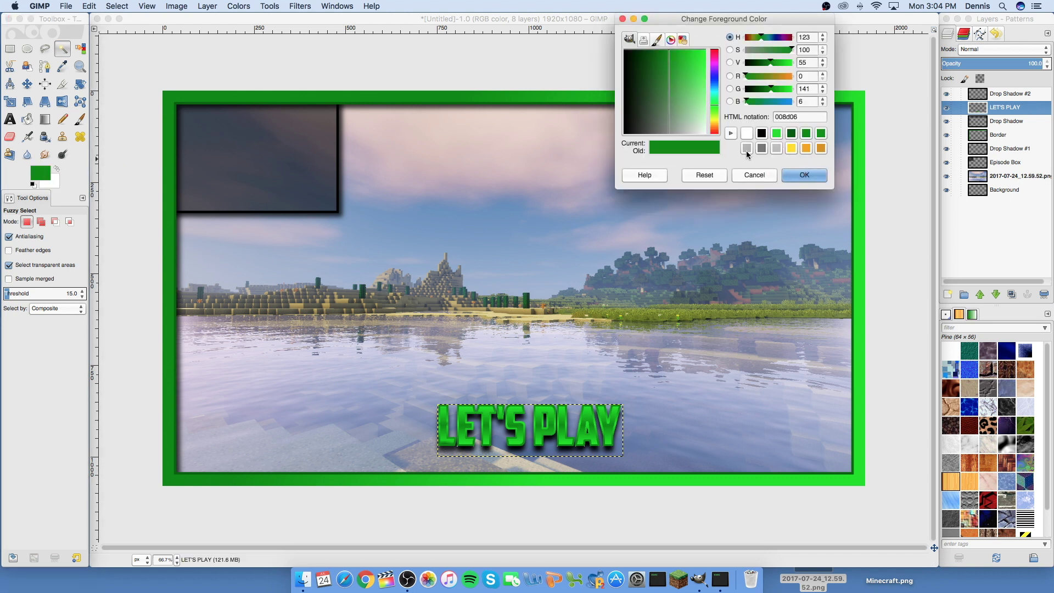
pyautogui.click(747, 148)
pyautogui.click(804, 175)
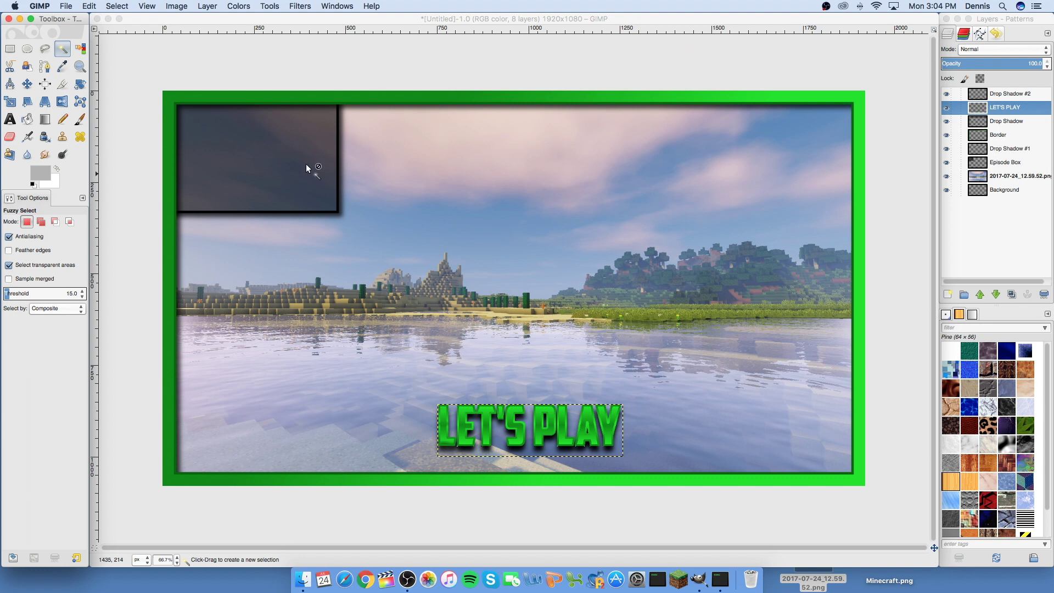
pyautogui.click(57, 170)
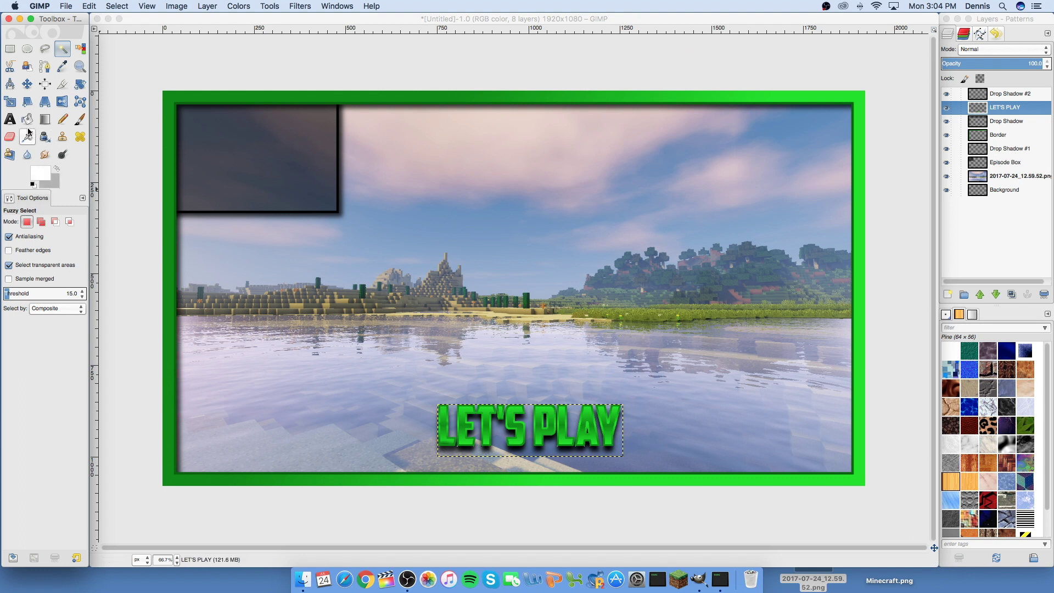
# - Create a text box about 876 × 243 px above LET'S PLAY containing the text SURVIVAL
pyautogui.click(10, 120)
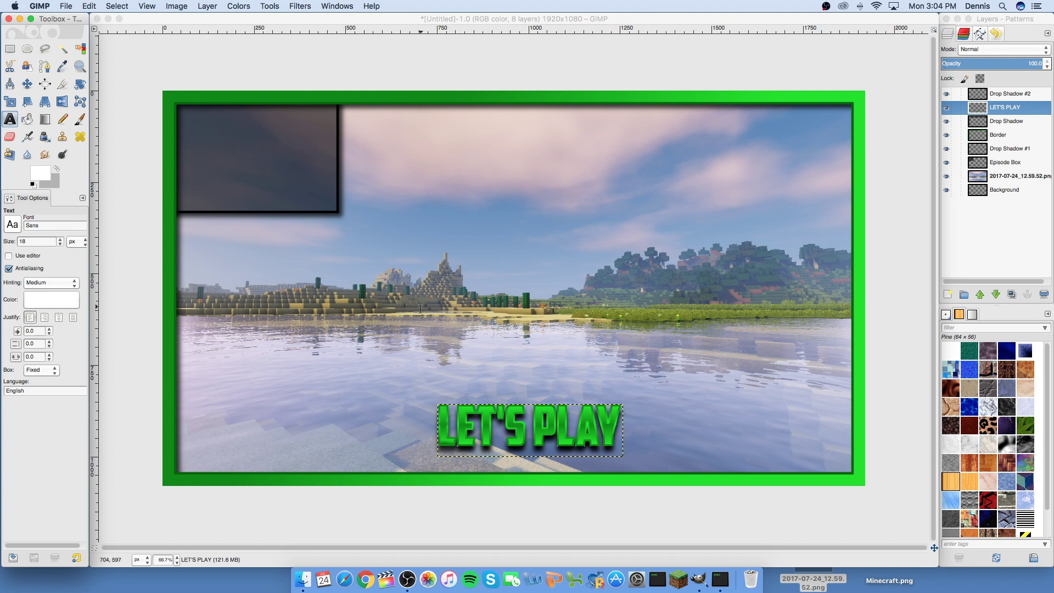
pyautogui.moveTo(379, 292); pyautogui.dragTo(700, 381)
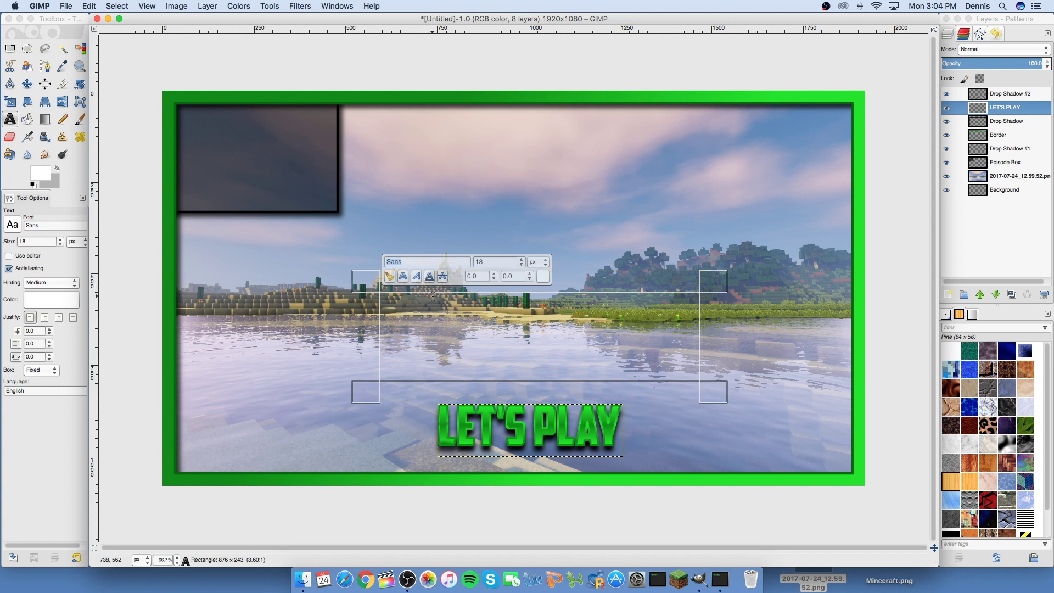
pyautogui.write('SURVIVAL')
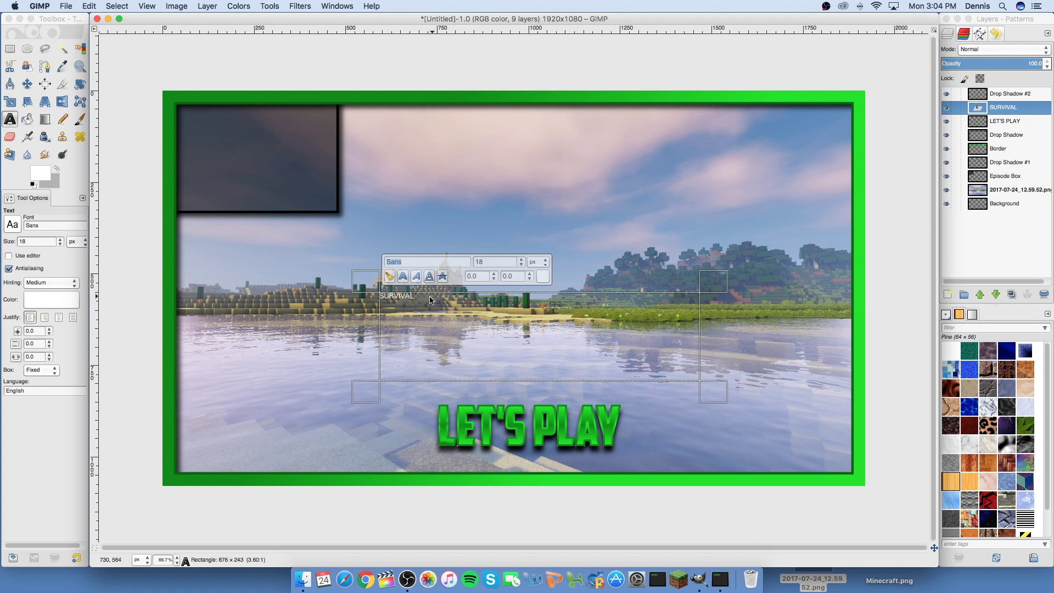
# - Format the SURVIVAL text in the American Captain font at 215 px and color it black
pyautogui.moveTo(430, 299); pyautogui.dragTo(353, 255)
pyautogui.write('amer')
pyautogui.press('Down')
pyautogui.press('Return')
pyautogui.press('Tab')
pyautogui.write('215')
pyautogui.press('Return')
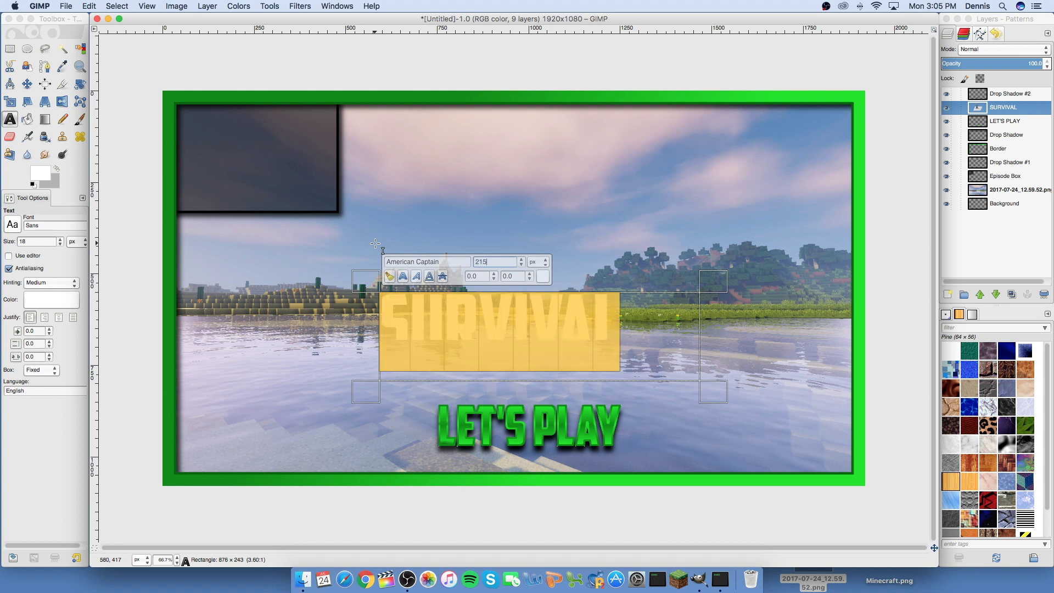
pyautogui.click(542, 275)
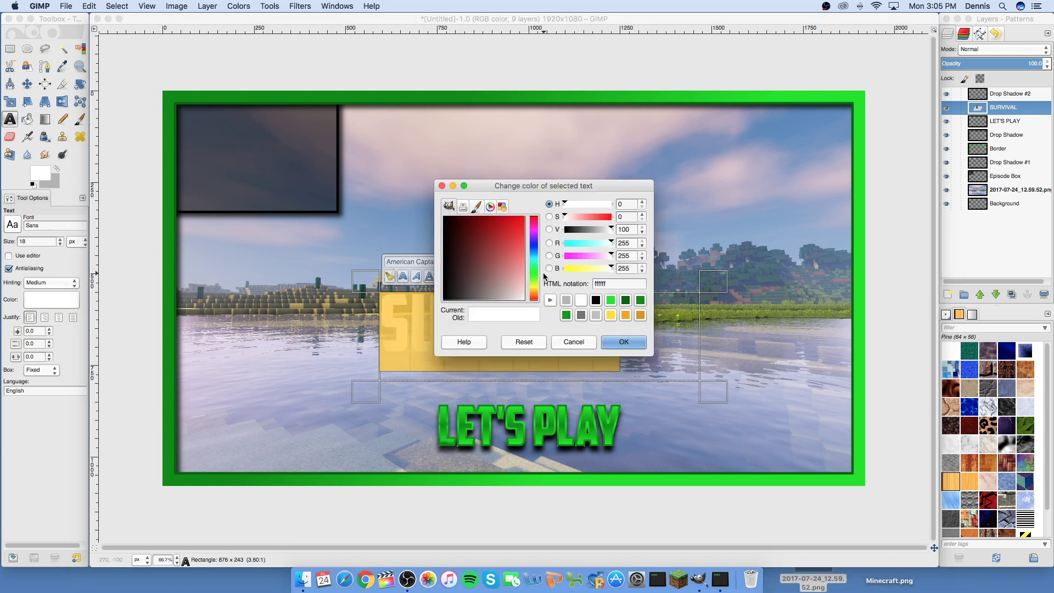
pyautogui.click(547, 292)
pyautogui.click(624, 342)
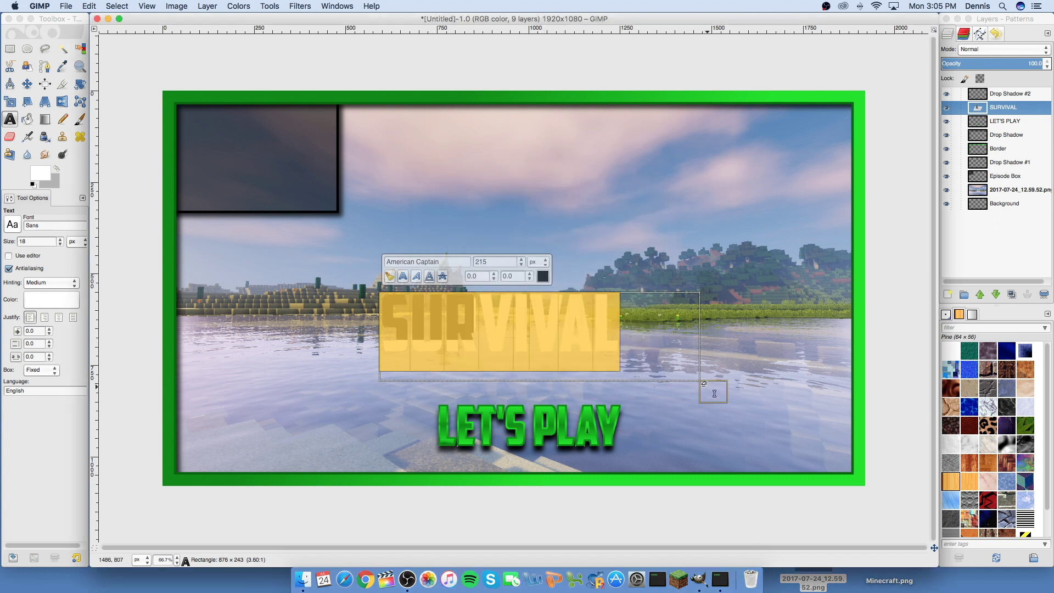
# - Move the SURVIVAL text so that it sits directly above the LET'S PLAY text
pyautogui.click(27, 83)
pyautogui.moveTo(602, 330); pyautogui.dragTo(629, 363)
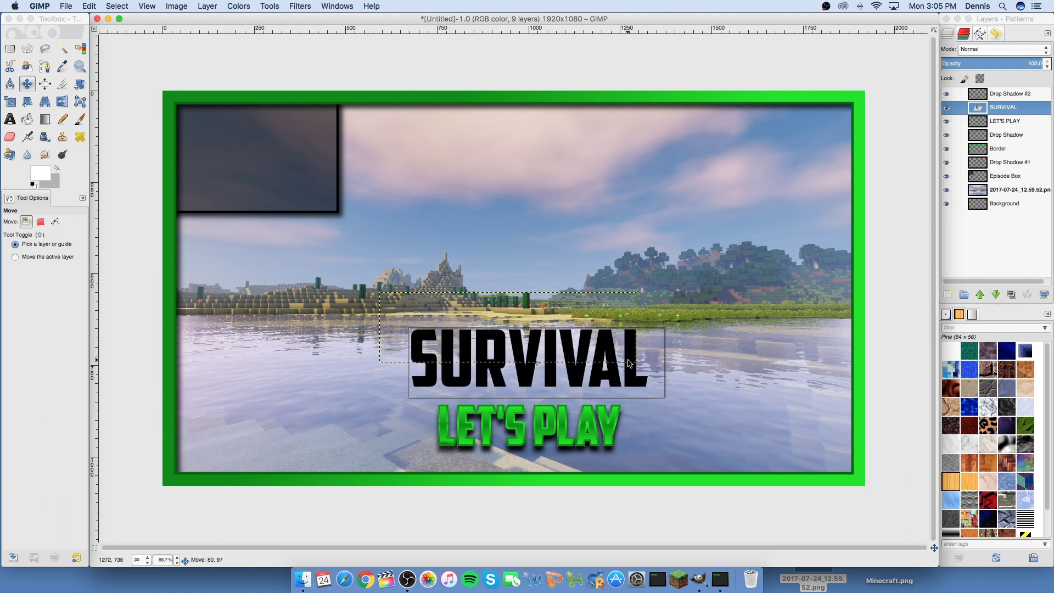
pyautogui.moveTo(629, 362); pyautogui.dragTo(630, 366)
# - Select all the letters of the SURVIVAL text together with Fuzzy Select
pyautogui.click(62, 49)
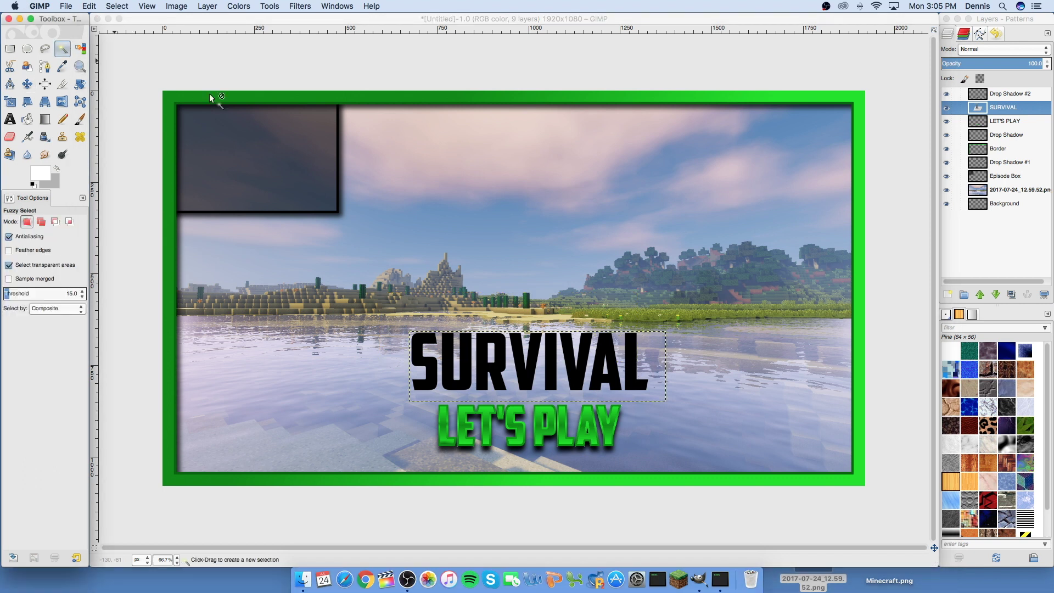
pyautogui.click(431, 337)
pyautogui.keyDown('shift'); pyautogui.click(447, 341); pyautogui.keyUp('shift')
pyautogui.keyDown('shift'); pyautogui.click(484, 341); pyautogui.keyUp('shift')
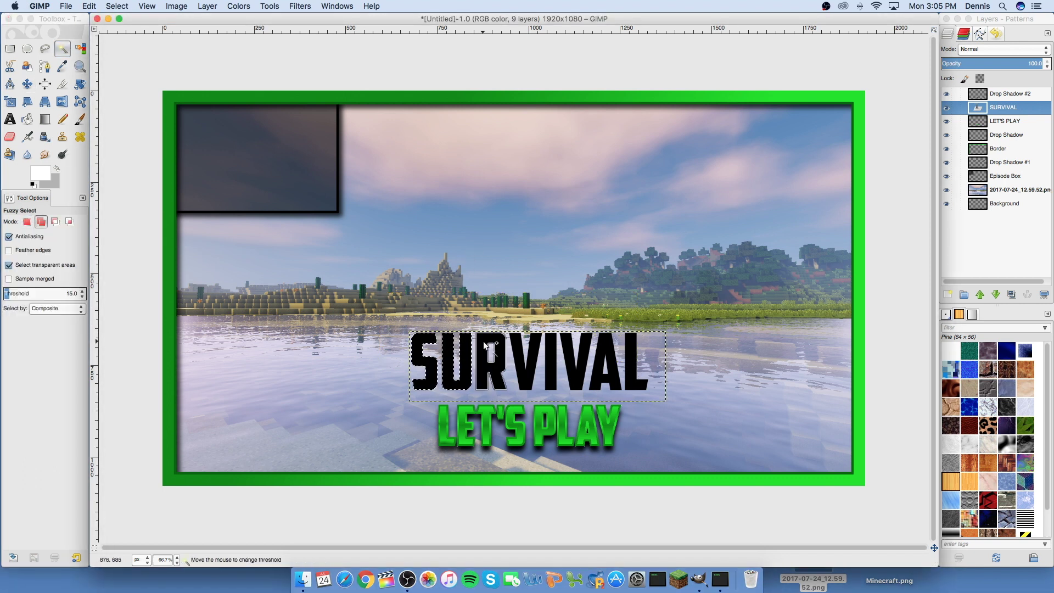
pyautogui.keyDown('shift'); pyautogui.click(519, 346); pyautogui.keyUp('shift')
pyautogui.keyDown('shift'); pyautogui.click(552, 345); pyautogui.keyUp('shift')
pyautogui.keyDown('shift'); pyautogui.click(569, 343); pyautogui.keyUp('shift')
pyautogui.keyDown('shift'); pyautogui.click(612, 351); pyautogui.keyUp('shift')
pyautogui.keyDown('shift'); pyautogui.click(625, 351); pyautogui.keyUp('shift')
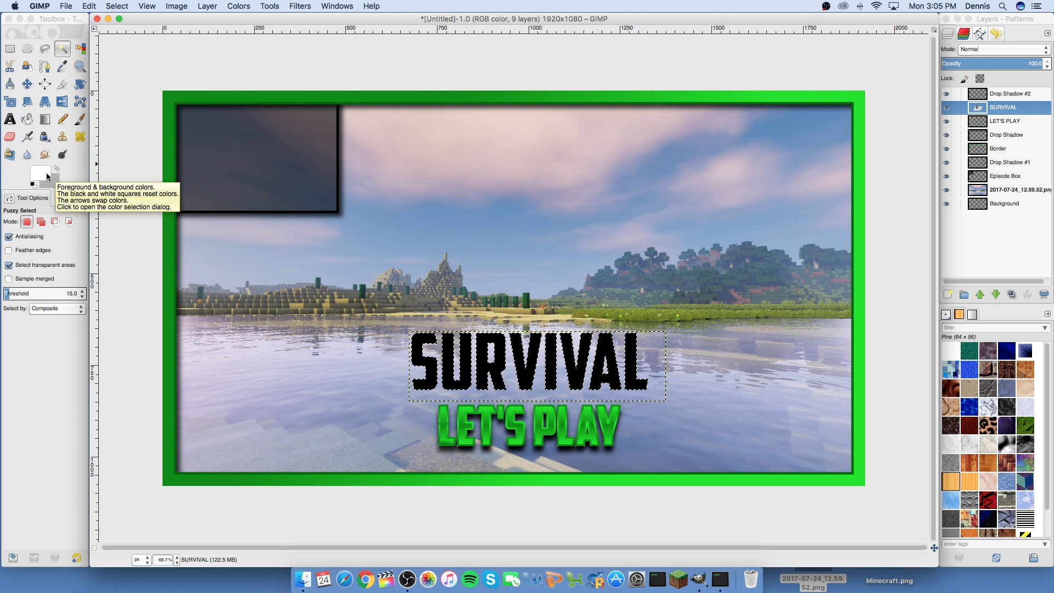
# - Swap the foreground and background colors and fill the SURVIVAL letters with a bi-linear grey-to-white gradient, drawn upward from the middle of the text
pyautogui.click(48, 117)
pyautogui.click(48, 117)
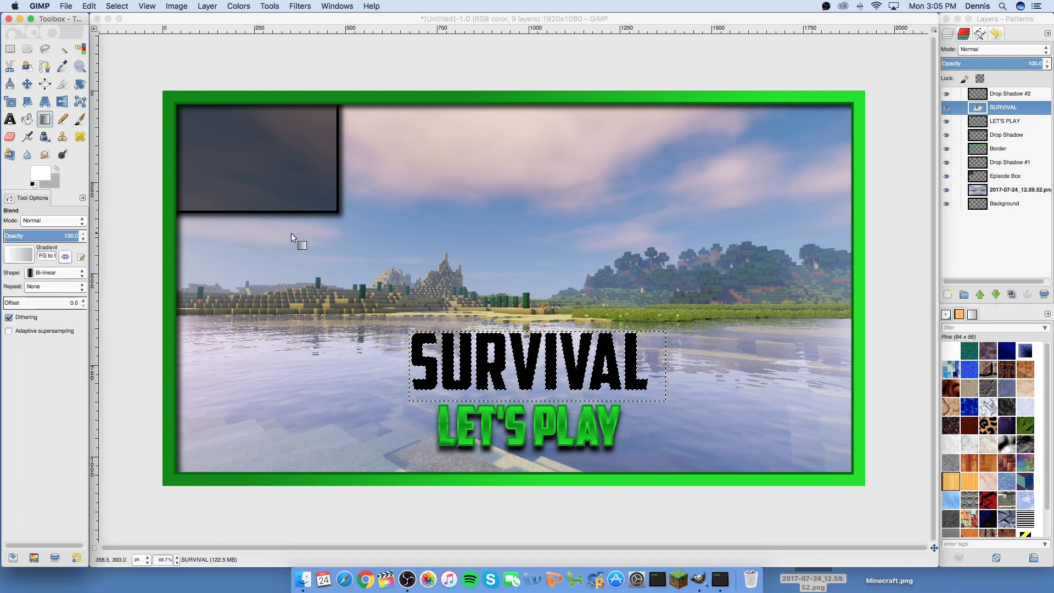
pyautogui.click(58, 170)
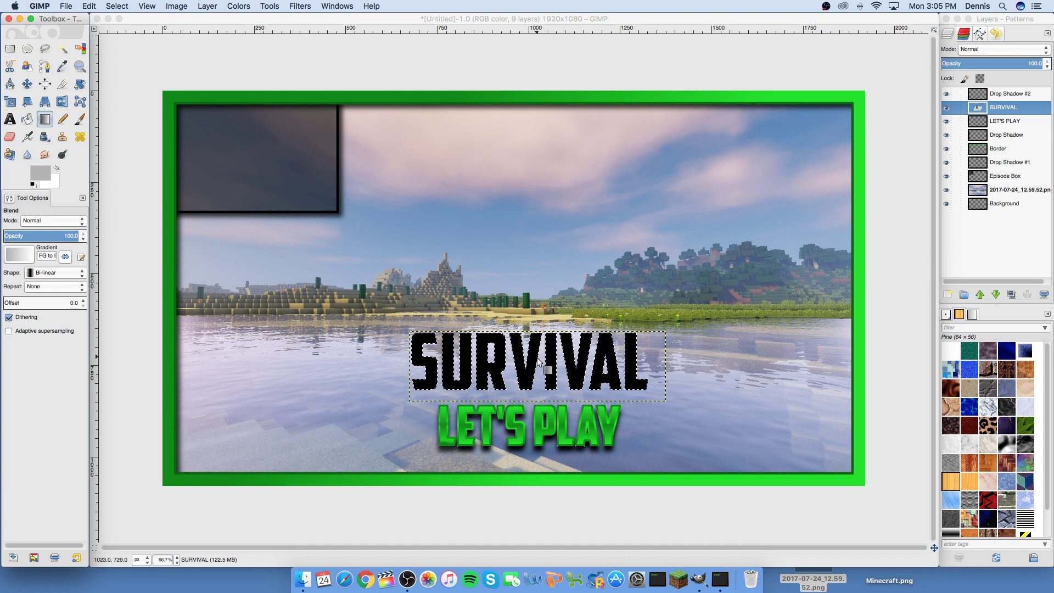
pyautogui.moveTo(535, 363); pyautogui.dragTo(536, 336)
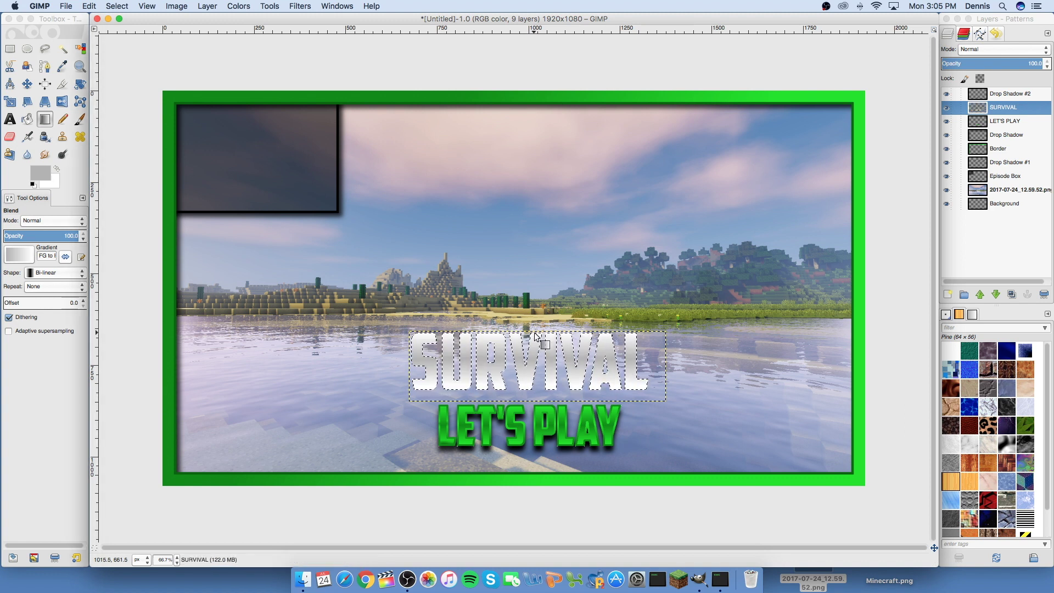
# - Convert the letter selection to a 2 px border and fill it with the reversed white-to-grey bi-linear gradient, drawn upward from the middle
pyautogui.click(132, 7)
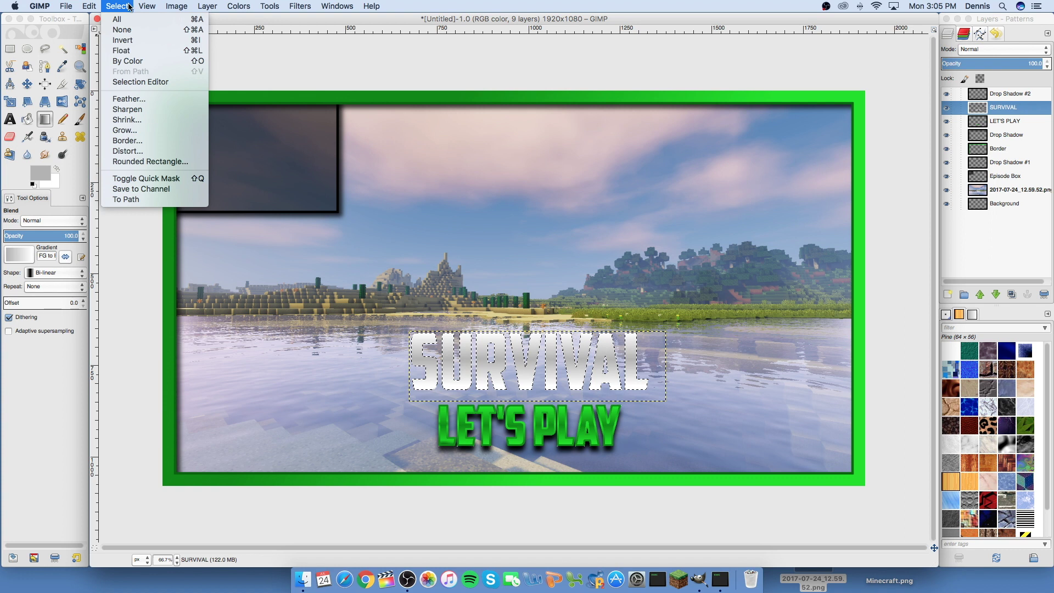
pyautogui.click(133, 141)
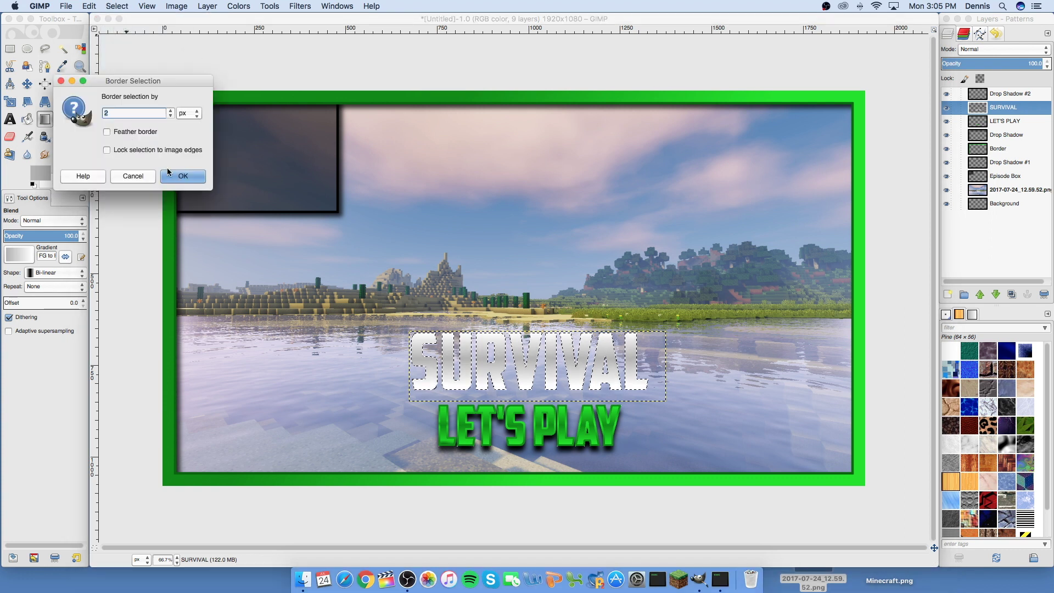
pyautogui.click(173, 183)
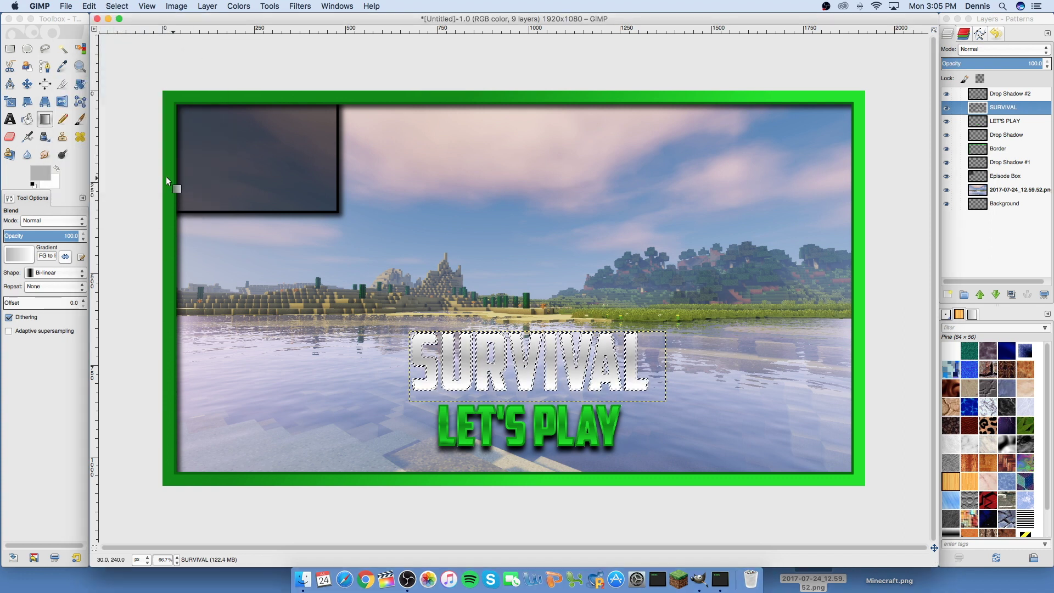
pyautogui.click(56, 170)
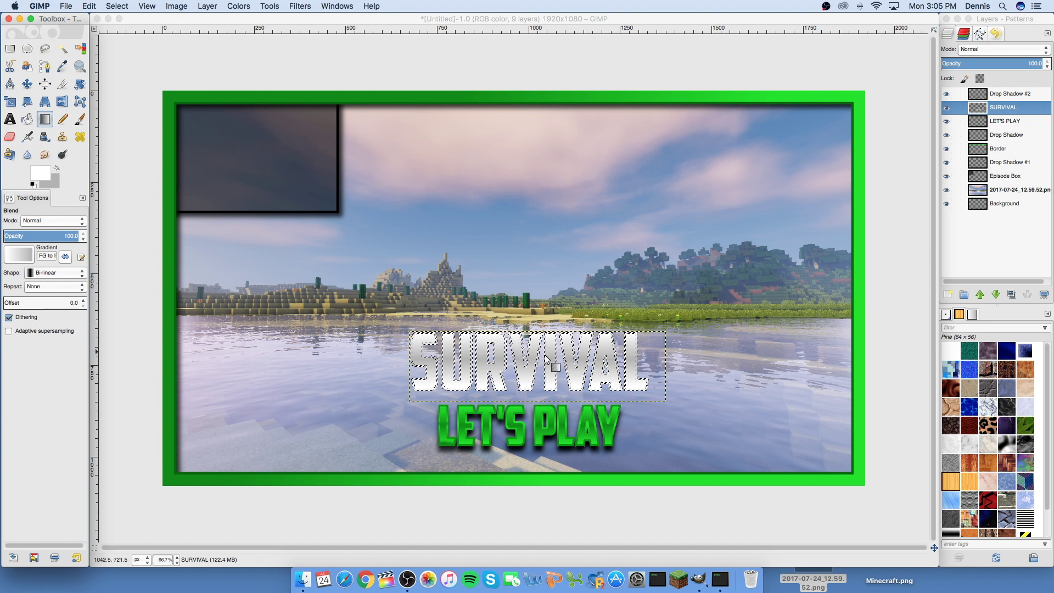
pyautogui.moveTo(551, 362); pyautogui.dragTo(549, 332)
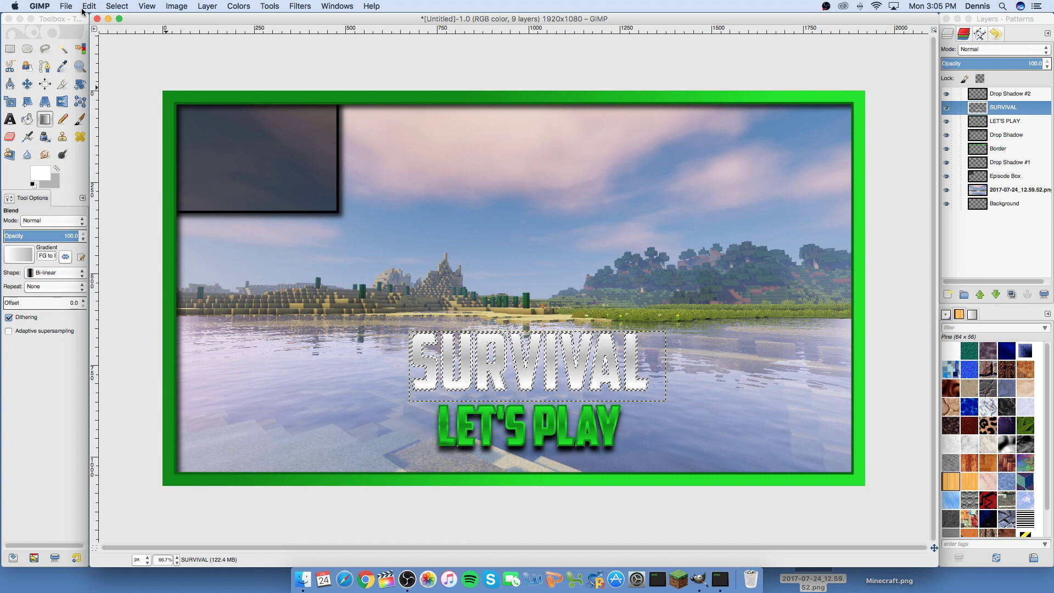
# - Select every letter of the SURVIVAL text again with Fuzzy Select, adding the letters to one selection
pyautogui.click(62, 49)
pyautogui.moveTo(487, 413); pyautogui.dragTo(446, 341)
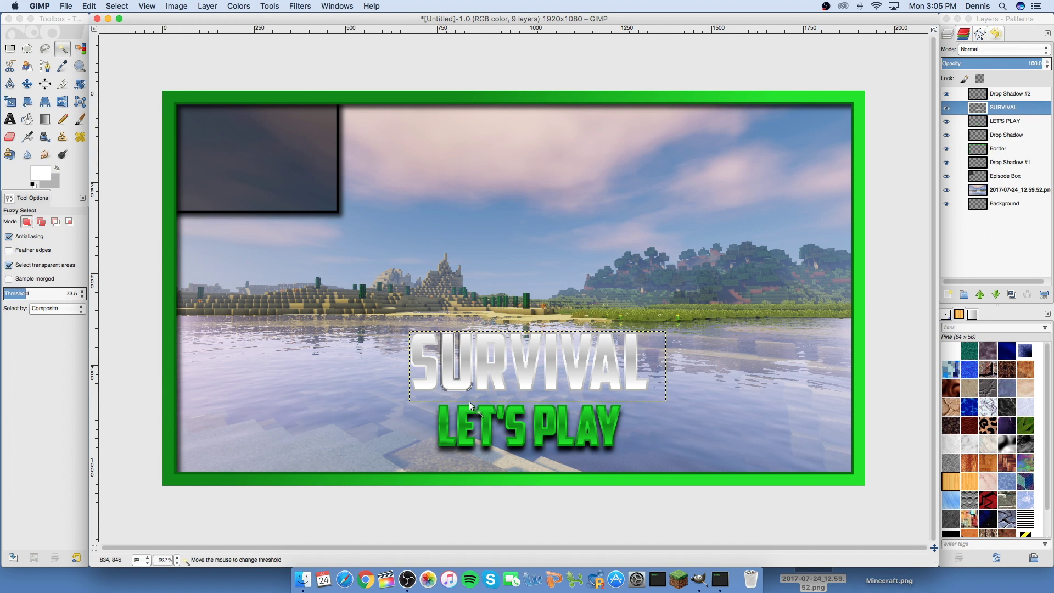
pyautogui.keyDown('shift'); pyautogui.click(417, 345); pyautogui.keyUp('shift')
pyautogui.keyDown('shift'); pyautogui.click(489, 363); pyautogui.keyUp('shift')
pyautogui.moveTo(518, 357); pyautogui.dragTo(556, 363)
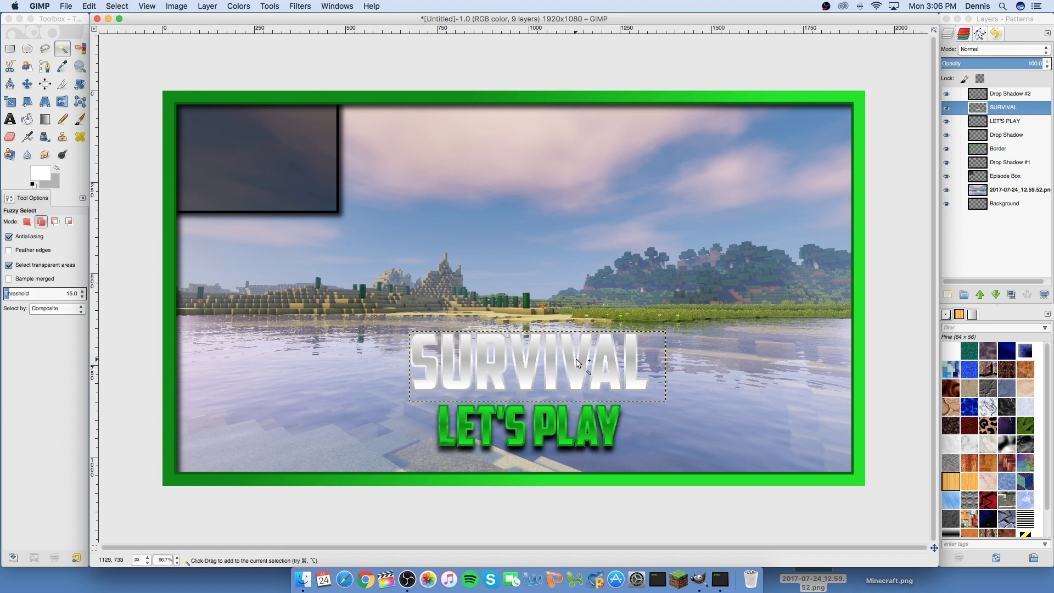
pyautogui.keyDown('shift'); pyautogui.click(569, 356); pyautogui.keyUp('shift')
pyautogui.keyDown('shift'); pyautogui.click(598, 352); pyautogui.keyUp('shift')
pyautogui.moveTo(634, 366); pyautogui.dragTo(634, 365)
# - Reapply the last drop shadow filter to the selected SURVIVAL letters and clear the selection
pyautogui.press('super+f')
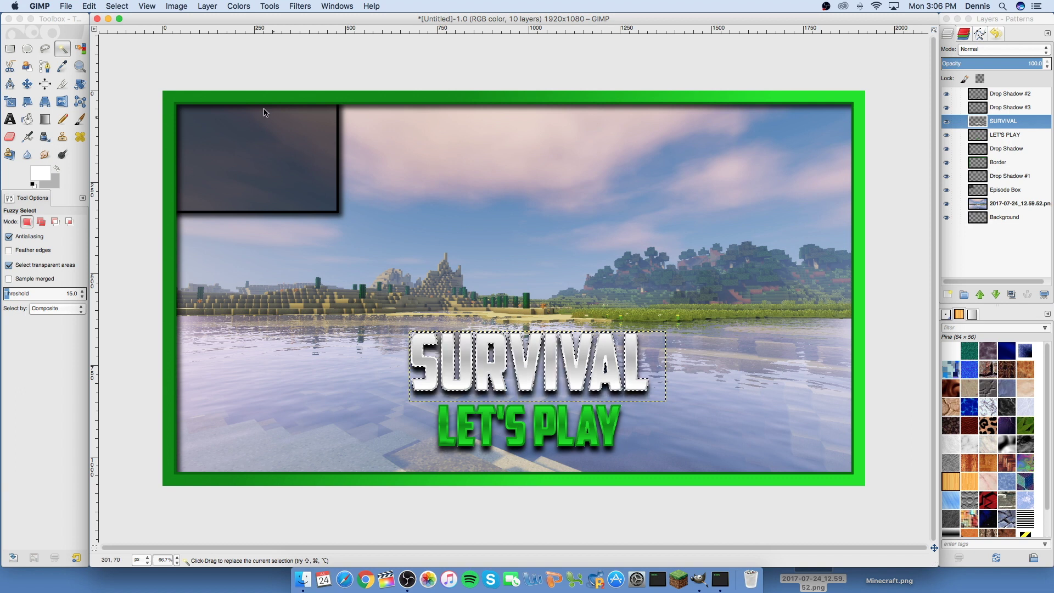
pyautogui.click(125, 9)
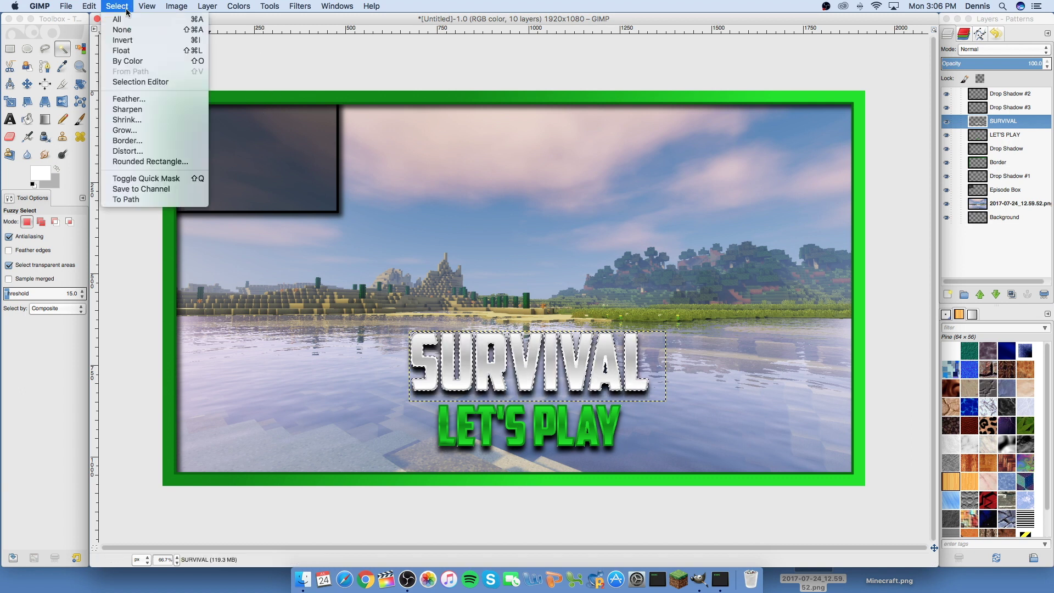
pyautogui.click(131, 29)
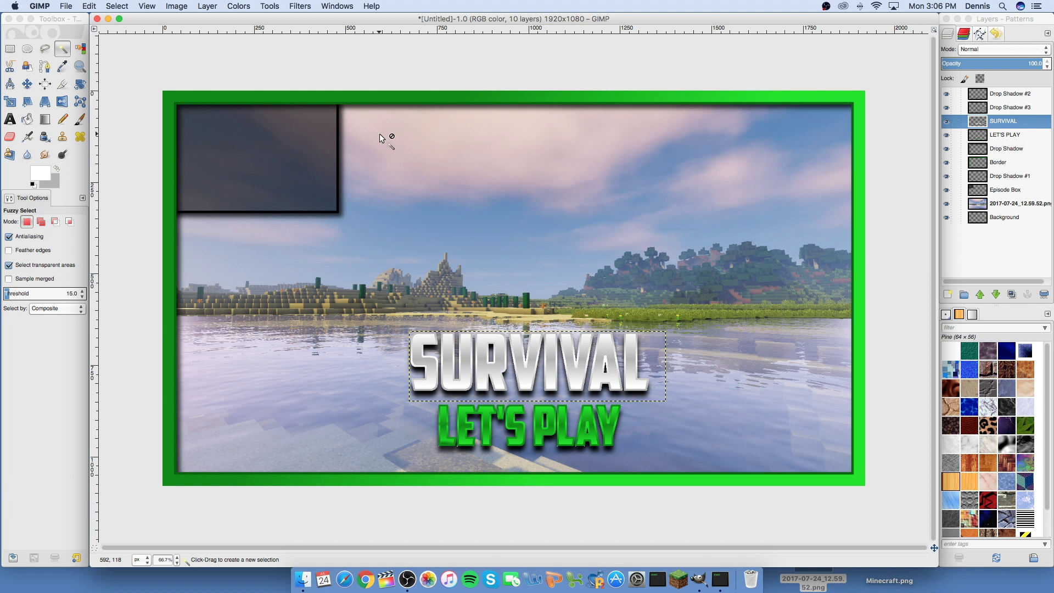
# - From the Background layer, add the text "01" in a text box about 226 × 192 px inside the dark episode box
pyautogui.click(1028, 218)
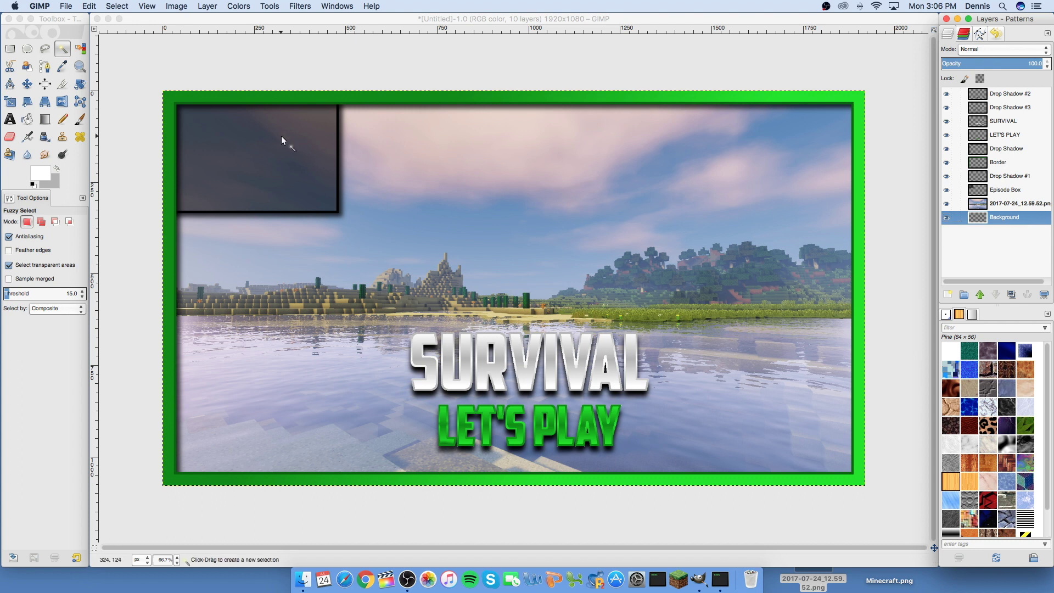
pyautogui.click(13, 121)
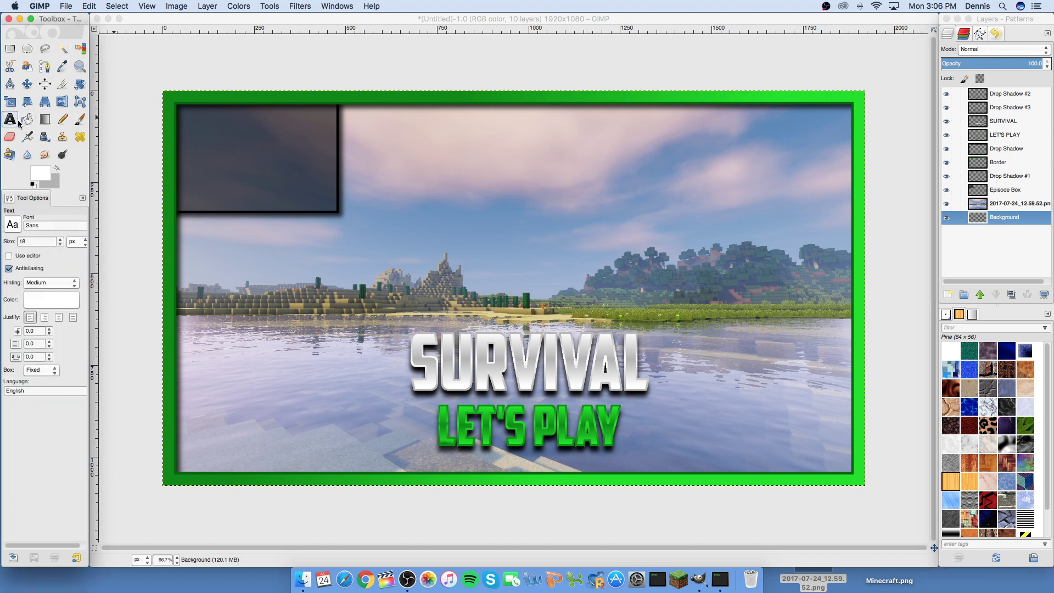
pyautogui.moveTo(225, 127); pyautogui.dragTo(309, 199)
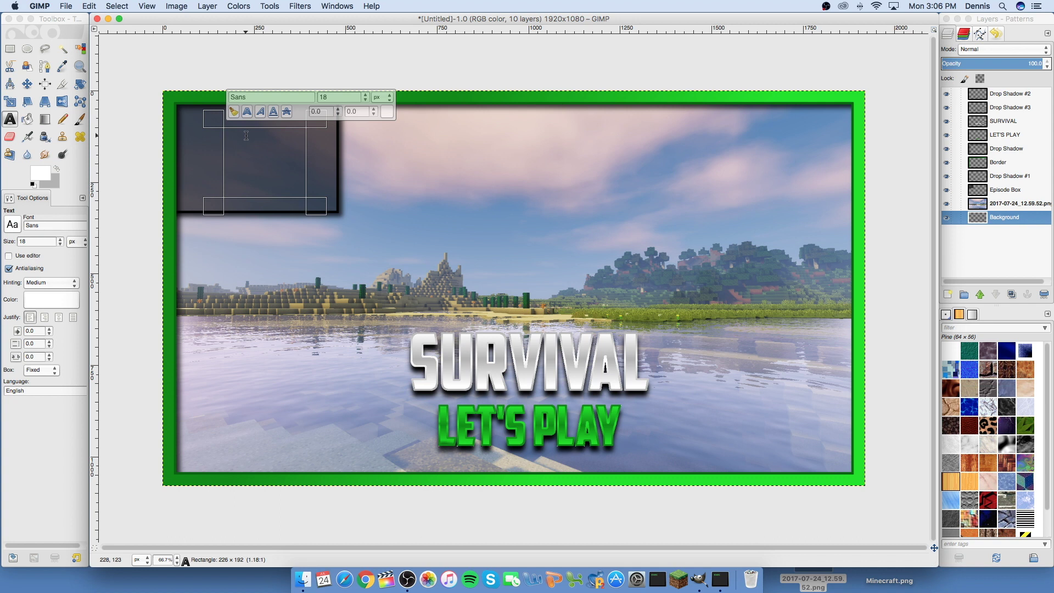
pyautogui.write('01')
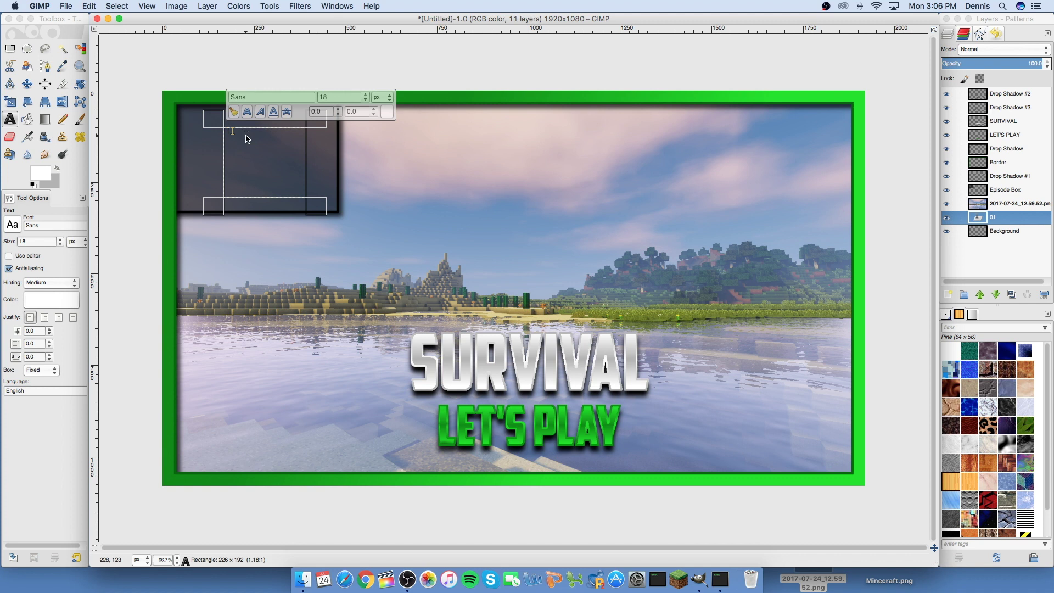
# - Format the 01 text in American Captain, 250 px, black, and raise its layer to the top of the stack
pyautogui.moveTo(219, 132); pyautogui.dragTo(270, 100)
pyautogui.click(346, 105)
pyautogui.click(390, 112)
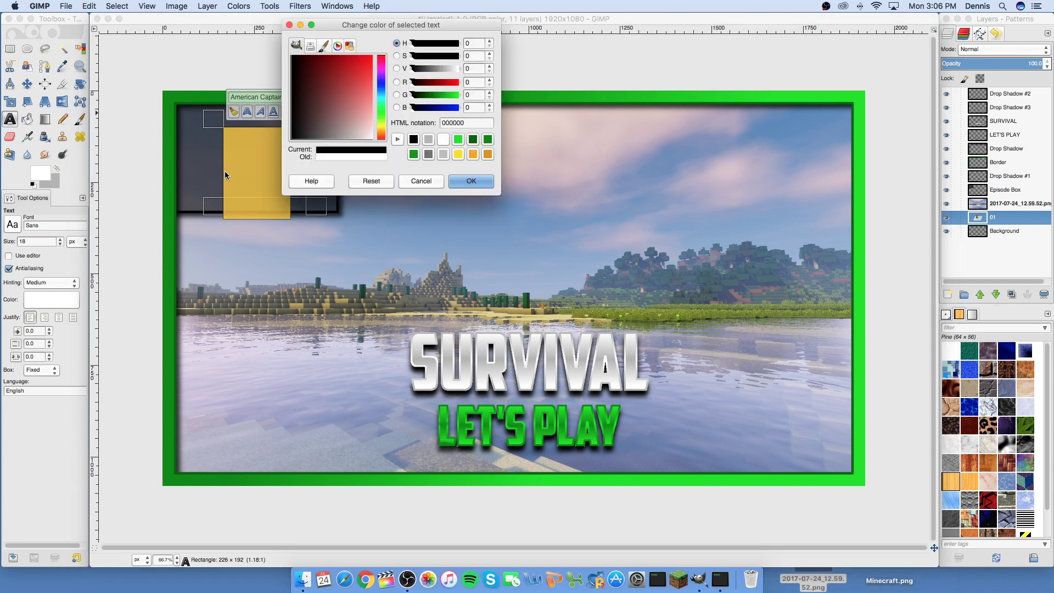
pyautogui.click(461, 180)
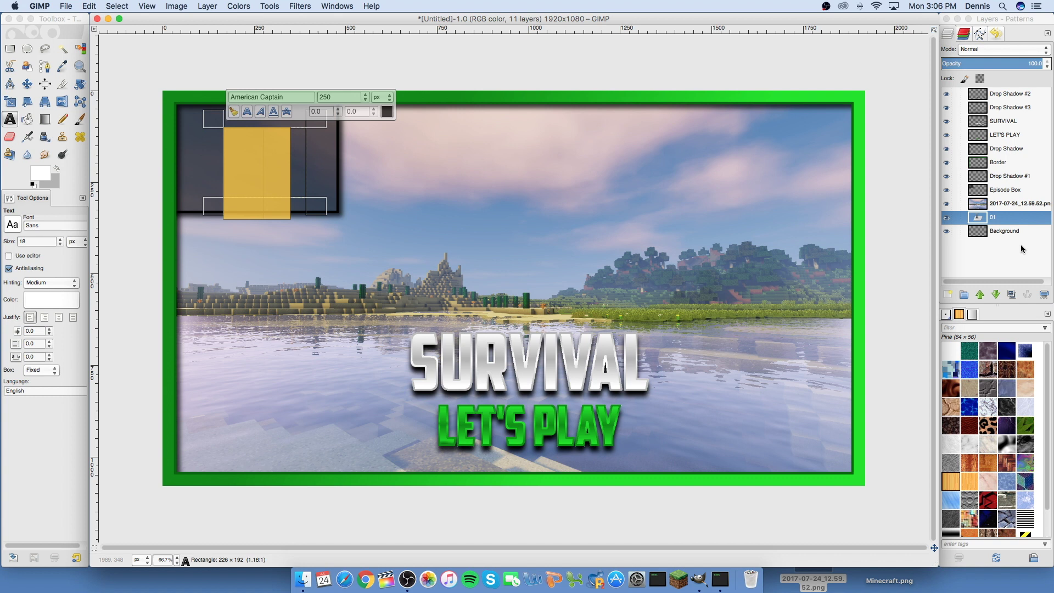
pyautogui.moveTo(1006, 218); pyautogui.dragTo(1005, 95)
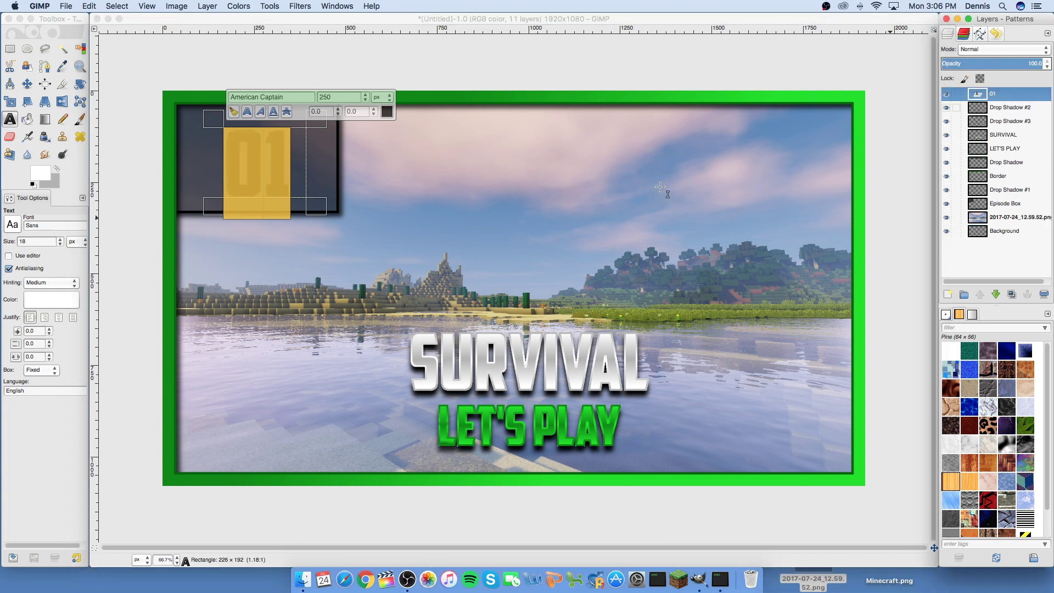
# - Select both digits of 01 with Fuzzy Select and fill them with a bi-linear grey-to-white gradient, drawn upward from the middle
pyautogui.click(22, 87)
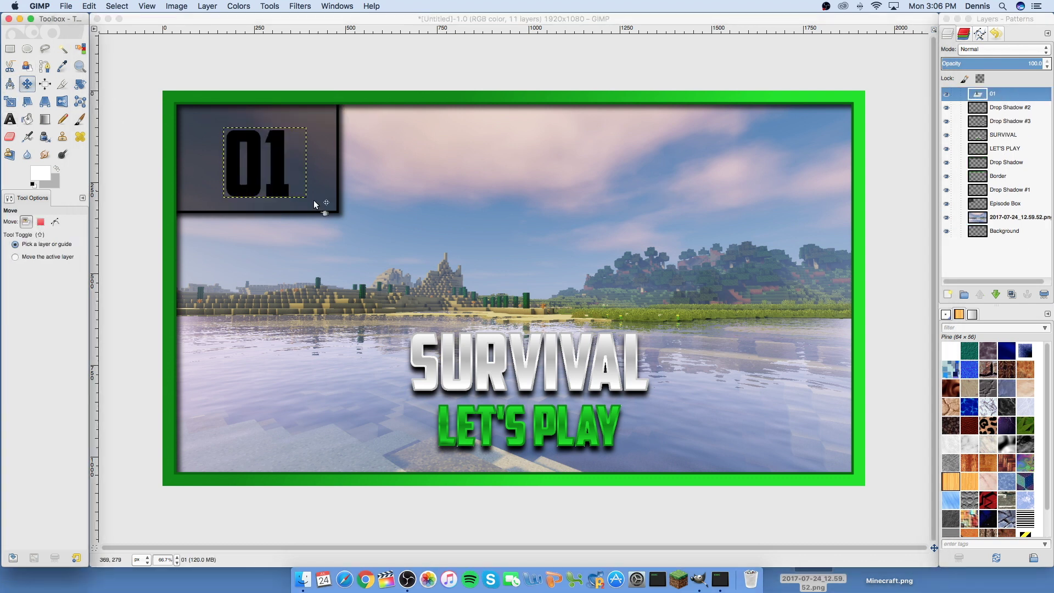
pyautogui.click(62, 49)
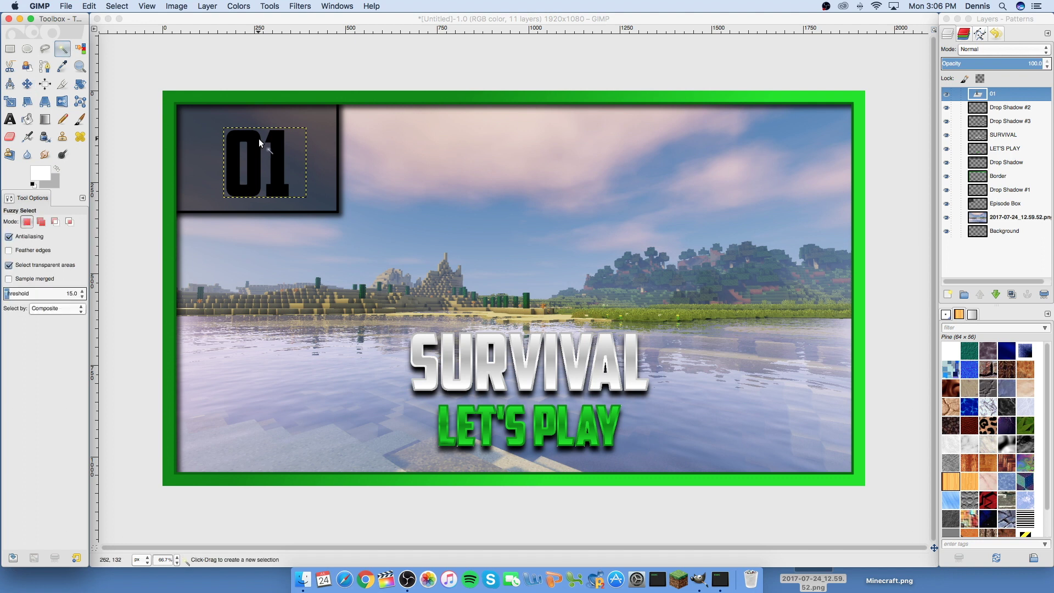
pyautogui.click(271, 140)
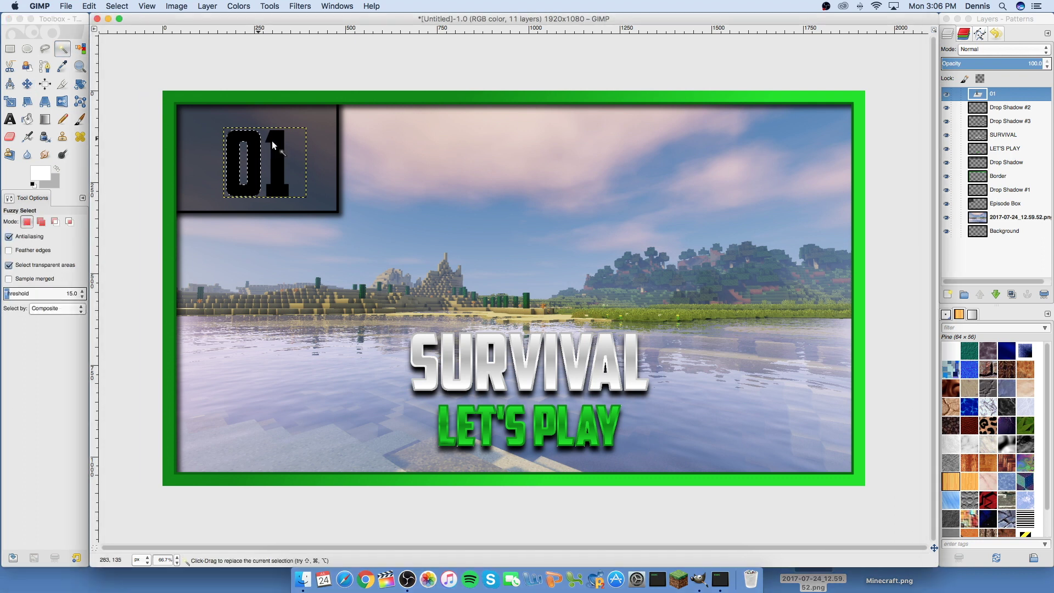
pyautogui.click(52, 124)
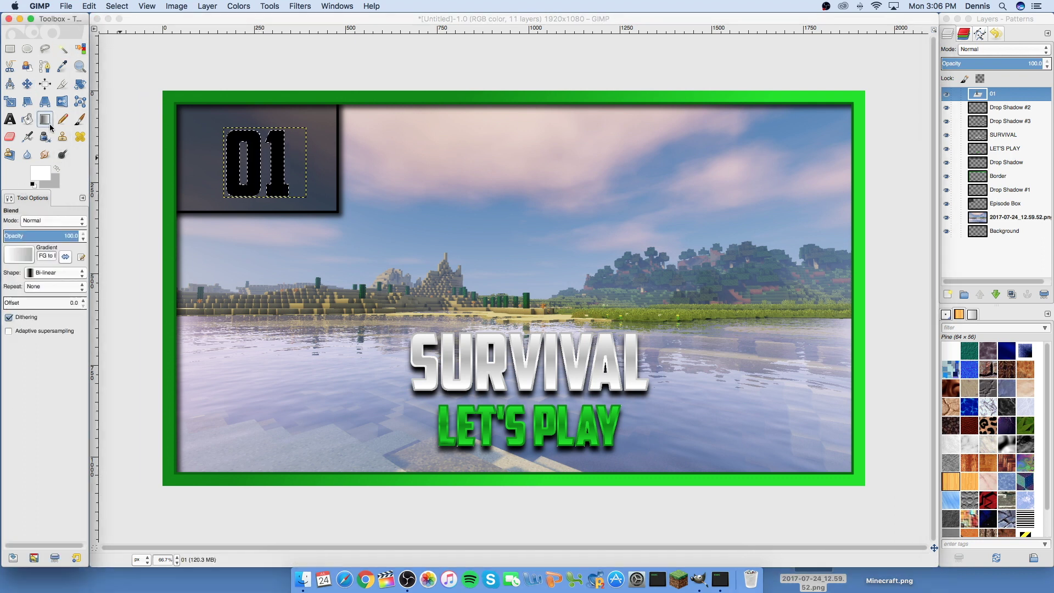
pyautogui.click(57, 170)
pyautogui.moveTo(256, 164); pyautogui.dragTo(257, 137)
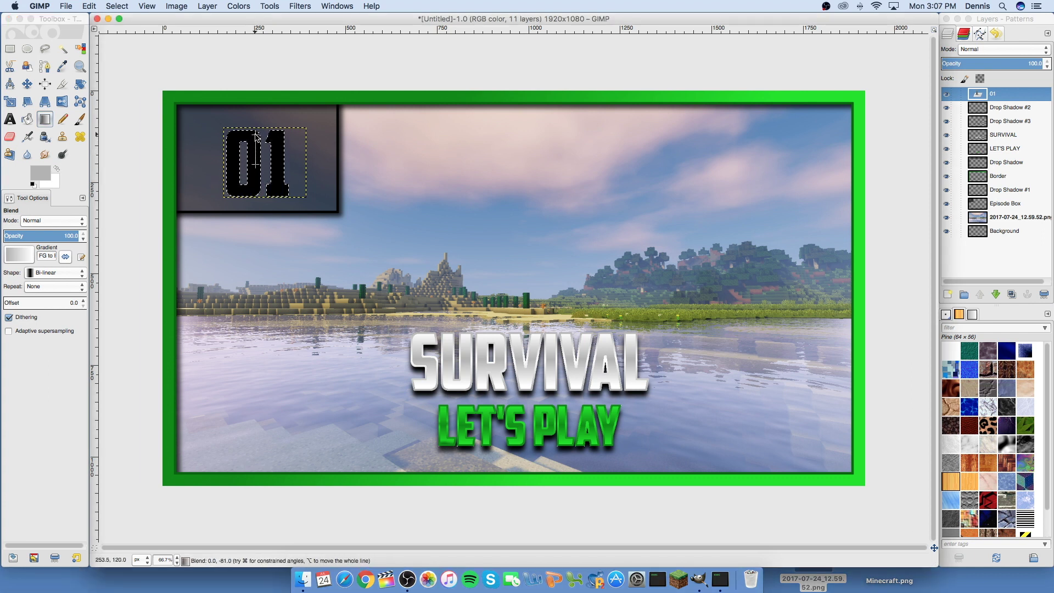
# - Turn the digit selection into a 2 px border, fill it with the reversed white-to-grey bi-linear gradient, and clear the selection
pyautogui.click(117, 6)
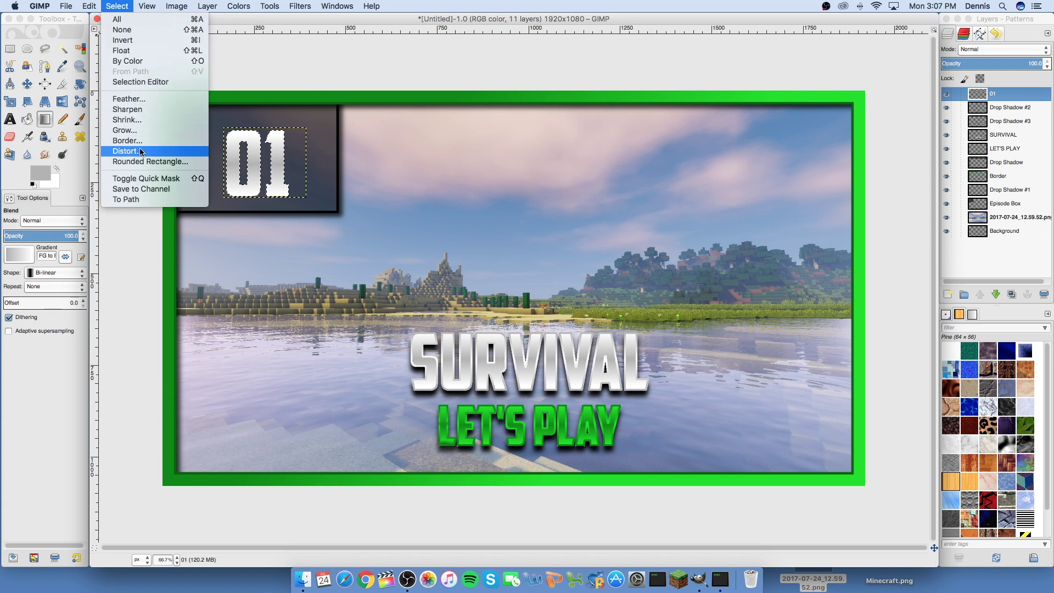
pyautogui.click(180, 147)
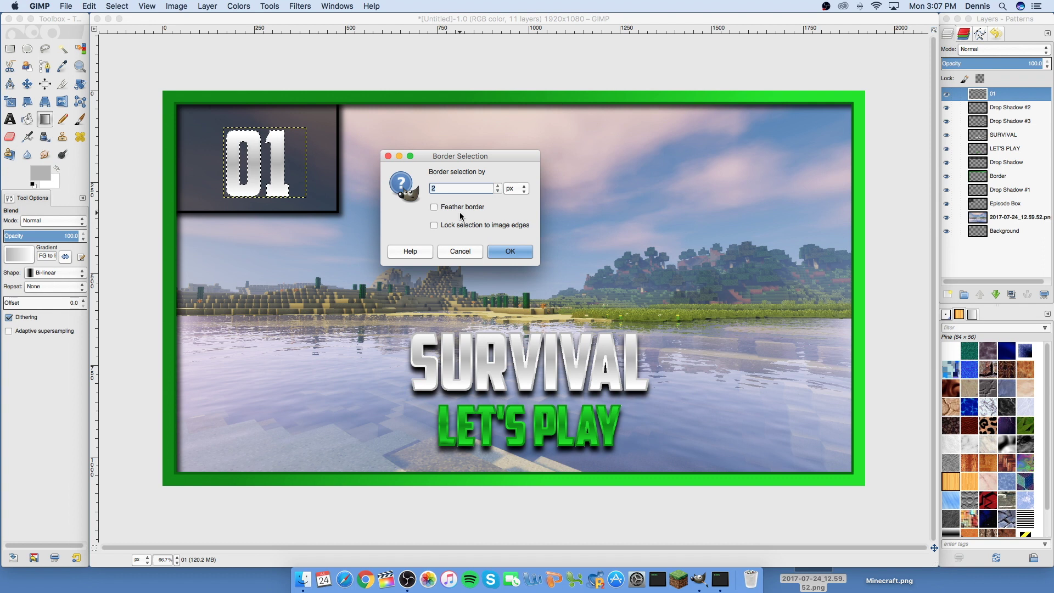
pyautogui.press('Return')
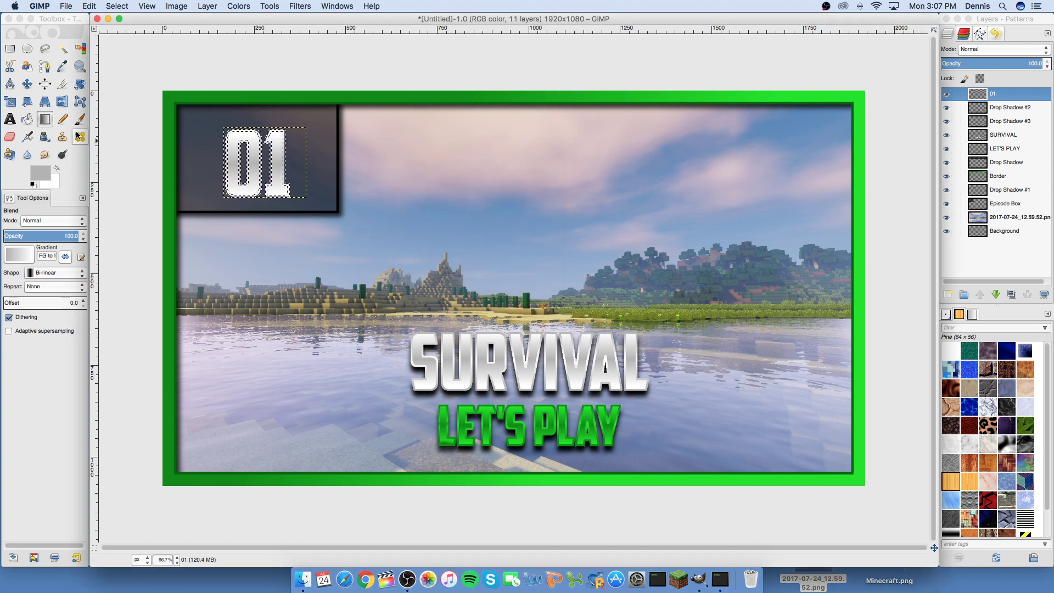
pyautogui.moveTo(255, 166); pyautogui.dragTo(257, 132)
pyautogui.click(59, 169)
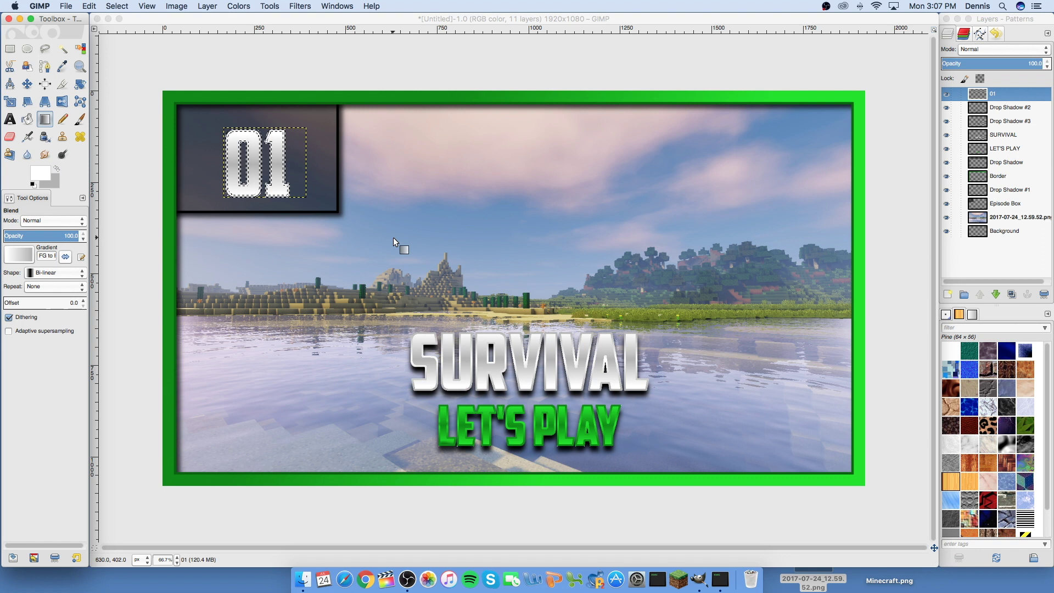
pyautogui.moveTo(255, 138)
pyautogui.mouseDown()
pyautogui.moveTo(256, 164)
pyautogui.moveTo(255, 132)
pyautogui.mouseUp()
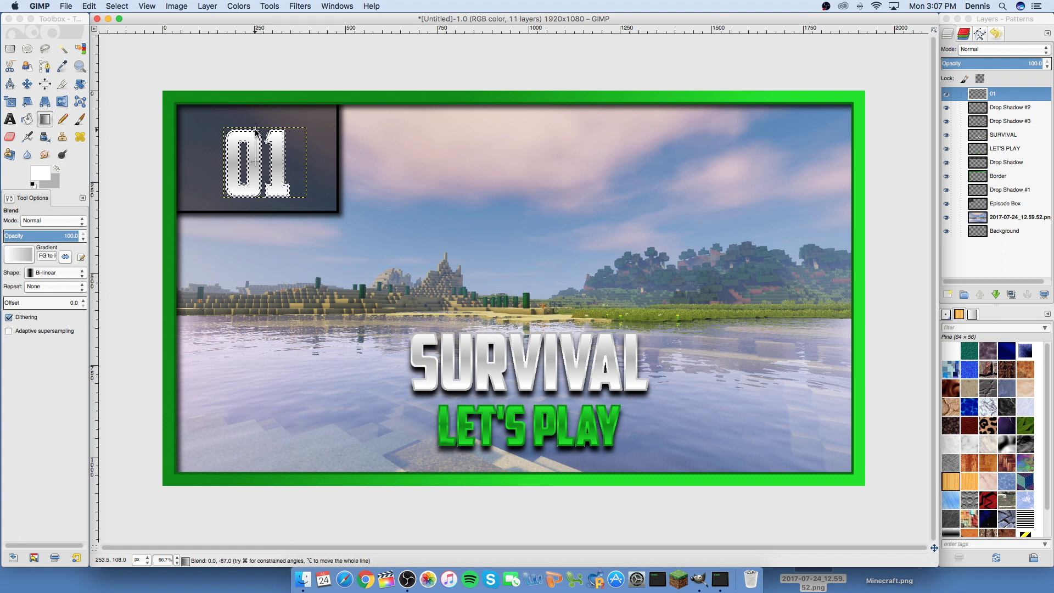
pyautogui.click(117, 6)
pyautogui.click(121, 33)
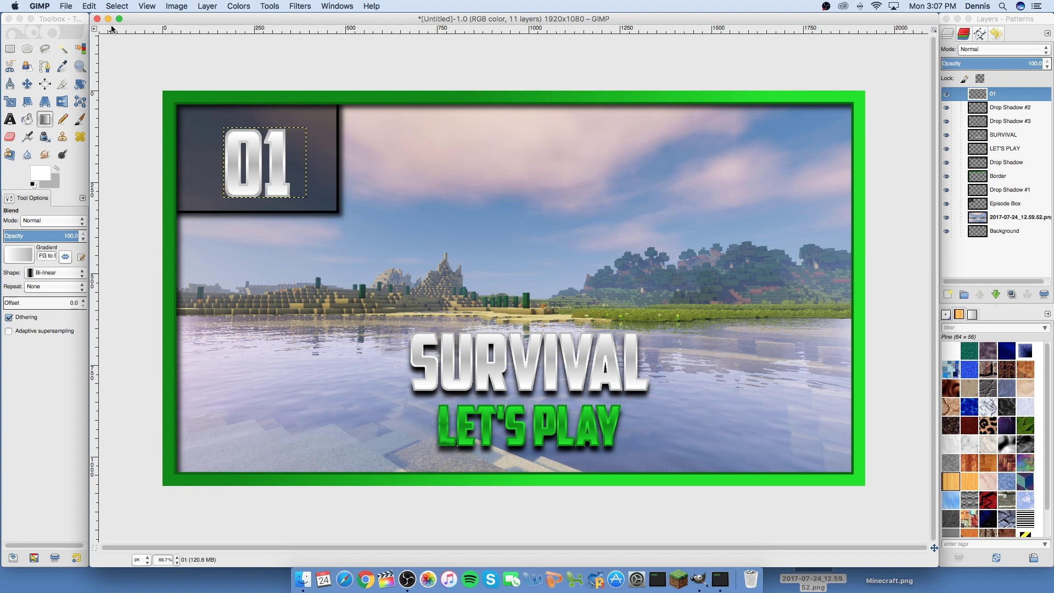
pyautogui.click(63, 48)
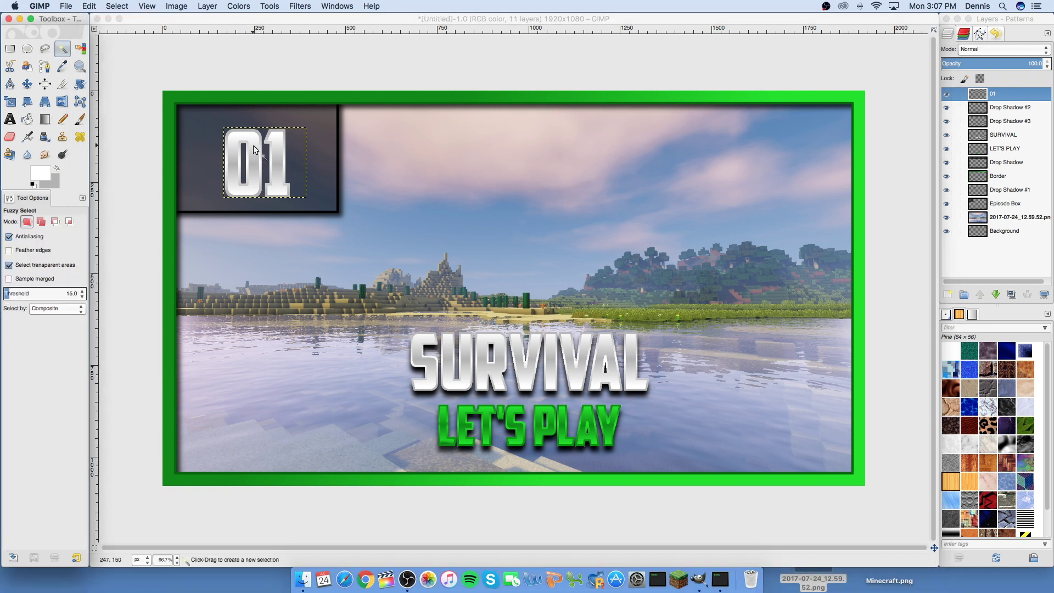
pyautogui.click(254, 150)
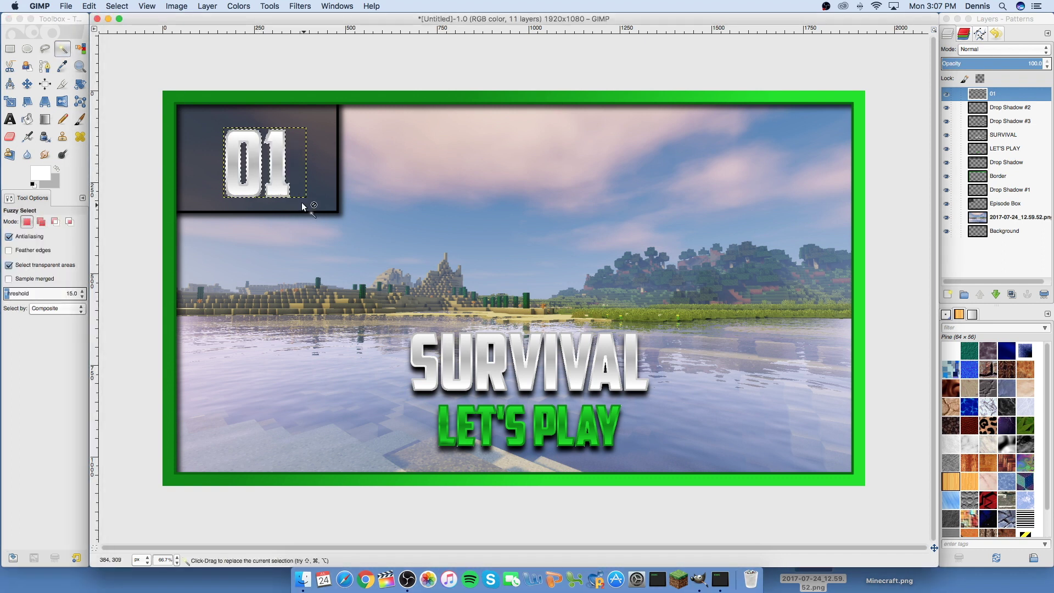
pyautogui.press('ctrl')
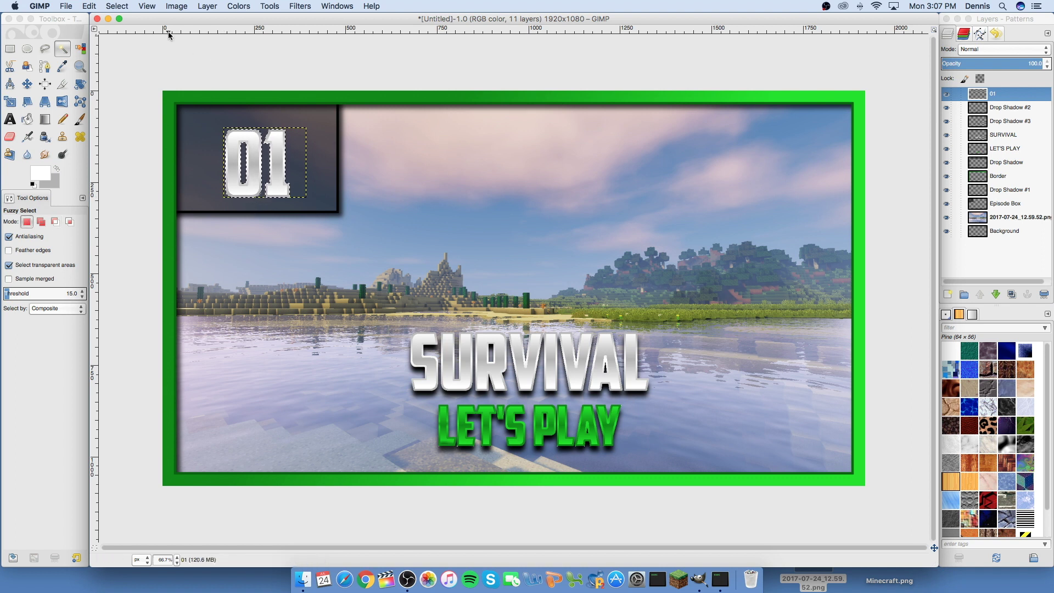
# - Move the 01 text slightly upward and fine-tune its horizontal position so that it is centred in the episode box
pyautogui.click(27, 83)
pyautogui.moveTo(275, 170); pyautogui.dragTo(272, 166)
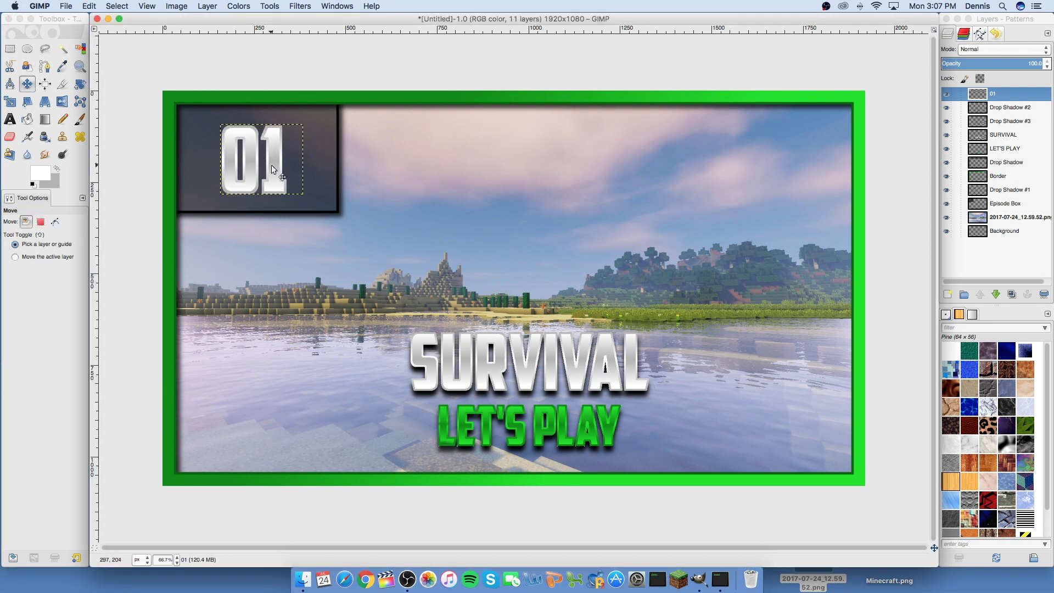
pyautogui.press('Right')
pyautogui.press('Right')
pyautogui.press('Right')
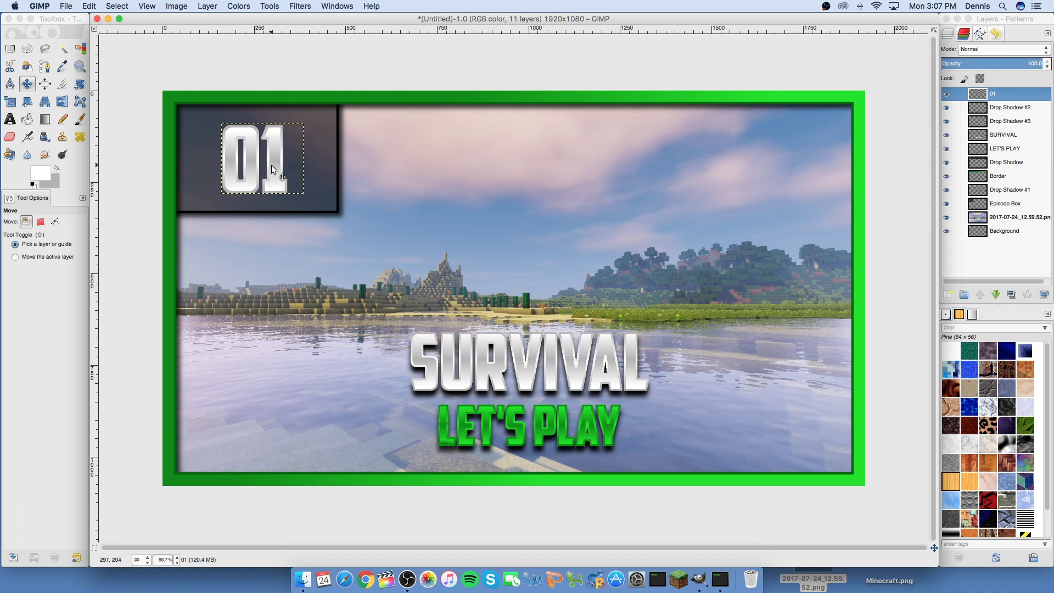
pyautogui.press('Right')
pyautogui.press('Right')
pyautogui.press('Right')
pyautogui.press('Right')
pyautogui.press('Right')
pyautogui.press('Right')
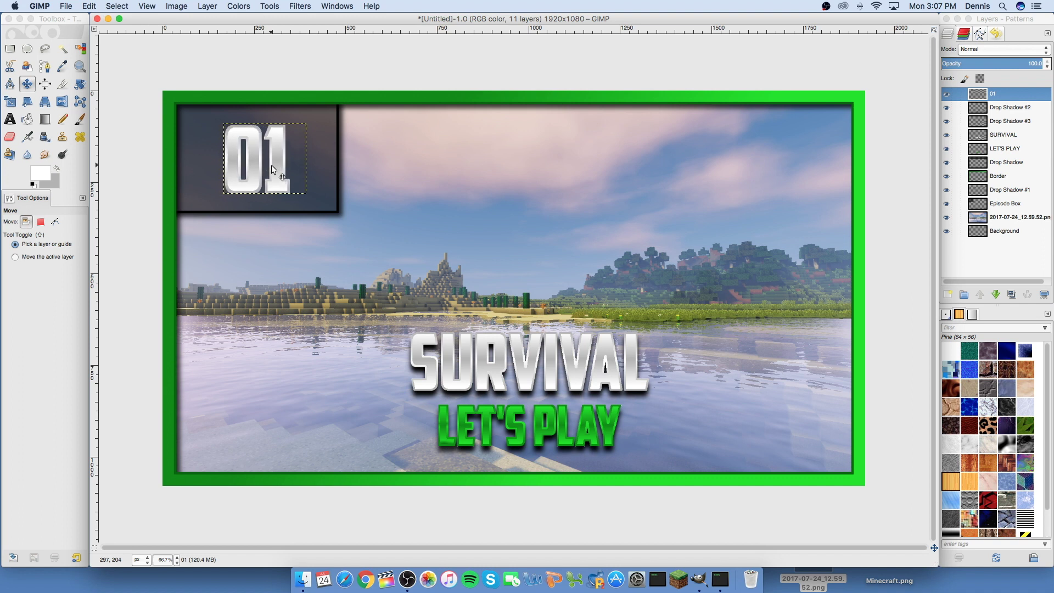
# - Select both digits of 01 with Fuzzy Select, reapply the last drop shadow filter, and clear the selection
pyautogui.click(62, 48)
pyautogui.click(256, 150)
pyautogui.press('ctrl')
pyautogui.hotkey('ctrl', 'f')
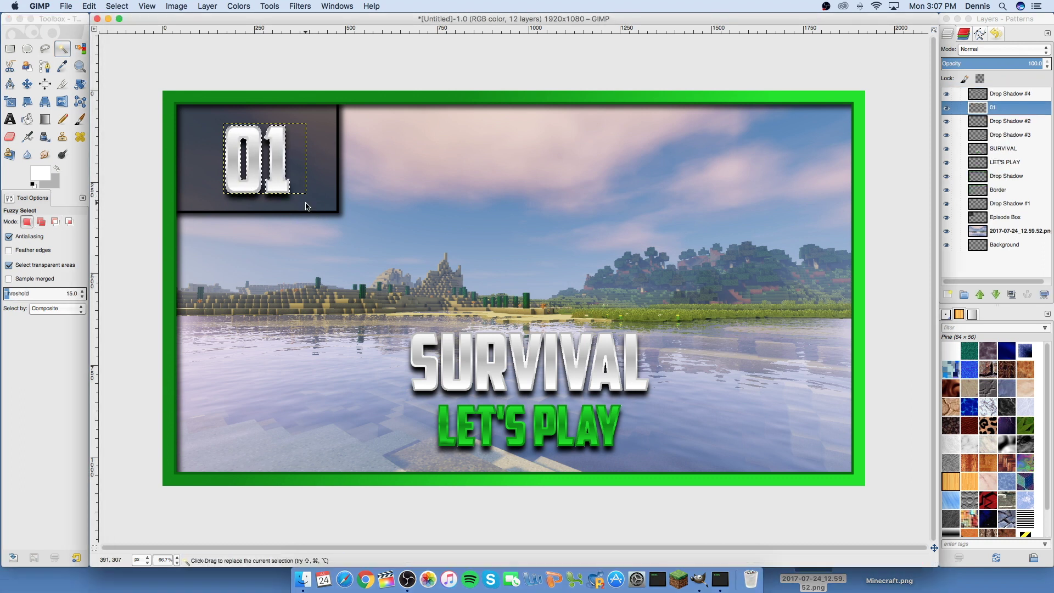
pyautogui.click(117, 6)
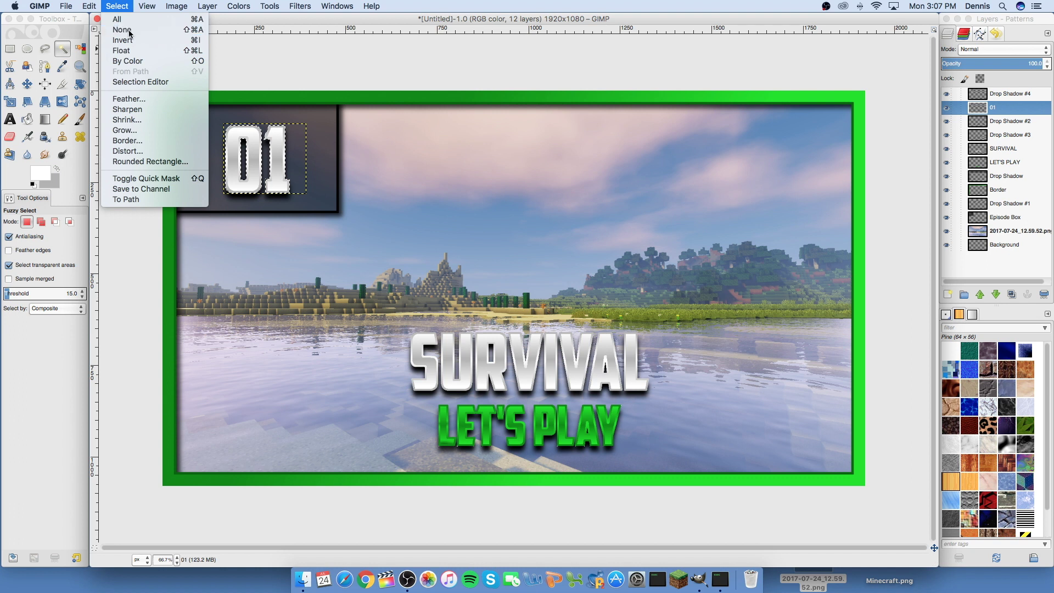
pyautogui.press('Escape')
# - Import Minecraft.png from the desktop as a new layer and raise it to the top of the layer stack
pyautogui.click(1033, 250)
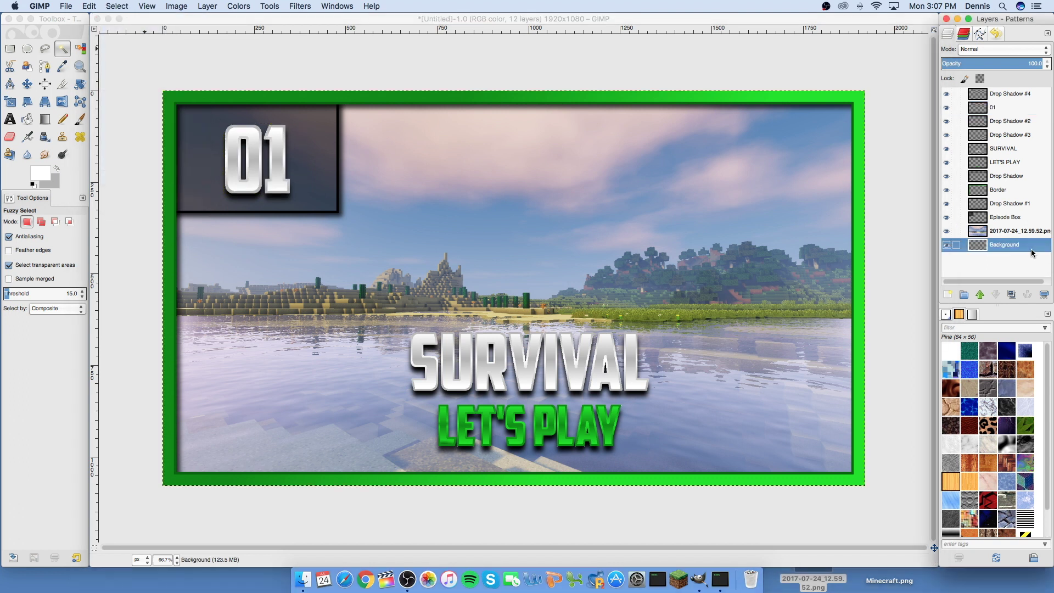
pyautogui.moveTo(898, 587); pyautogui.dragTo(606, 217)
pyautogui.moveTo(998, 247); pyautogui.dragTo(1005, 93)
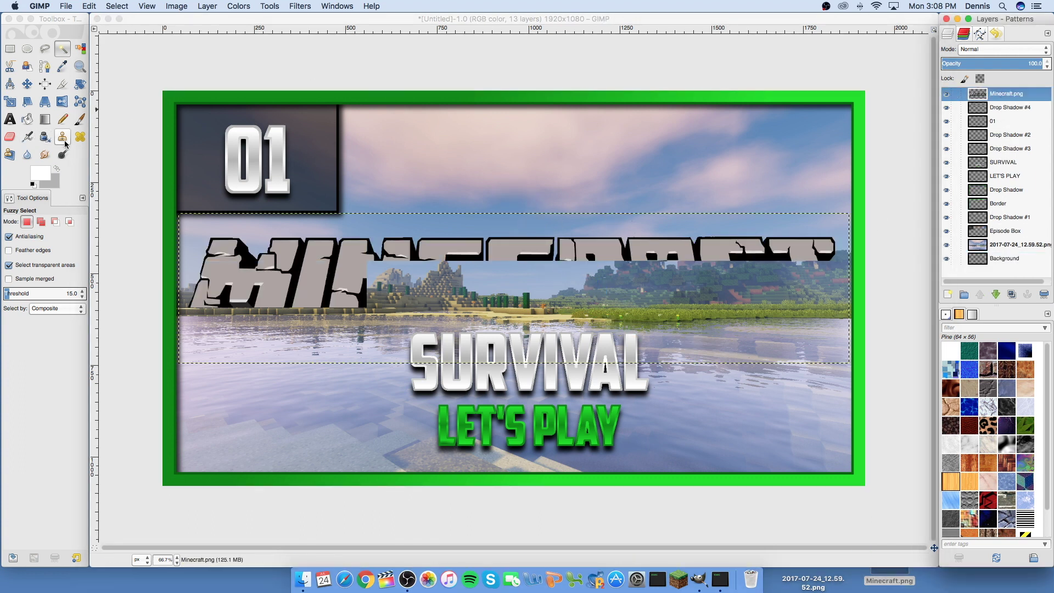
# - Scale the MINECRAFT logo layer to a width of 800 px with its aspect ratio locked
pyautogui.click(10, 102)
pyautogui.click(751, 284)
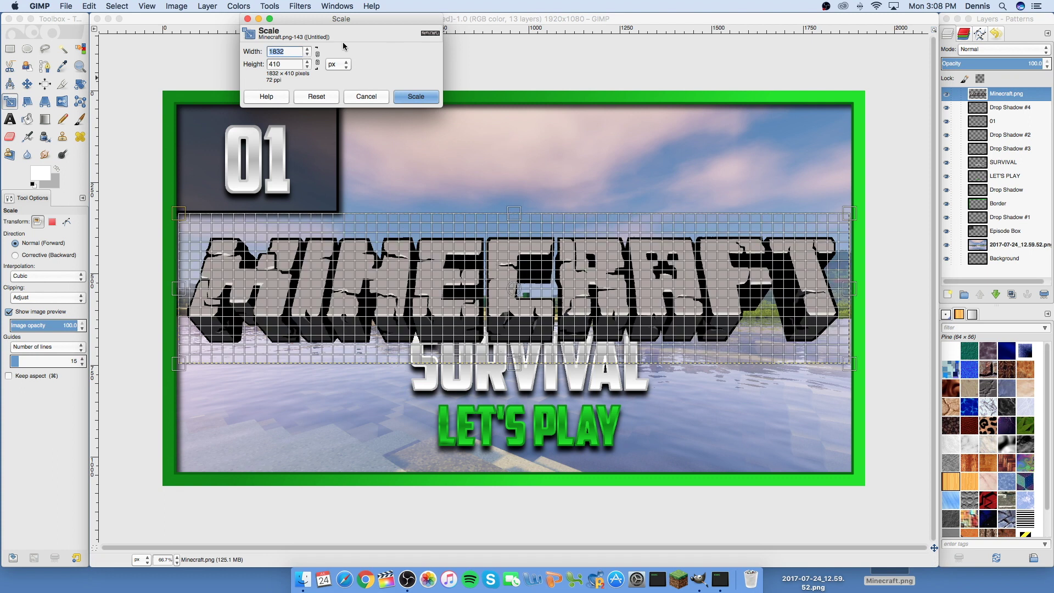
pyautogui.click(317, 57)
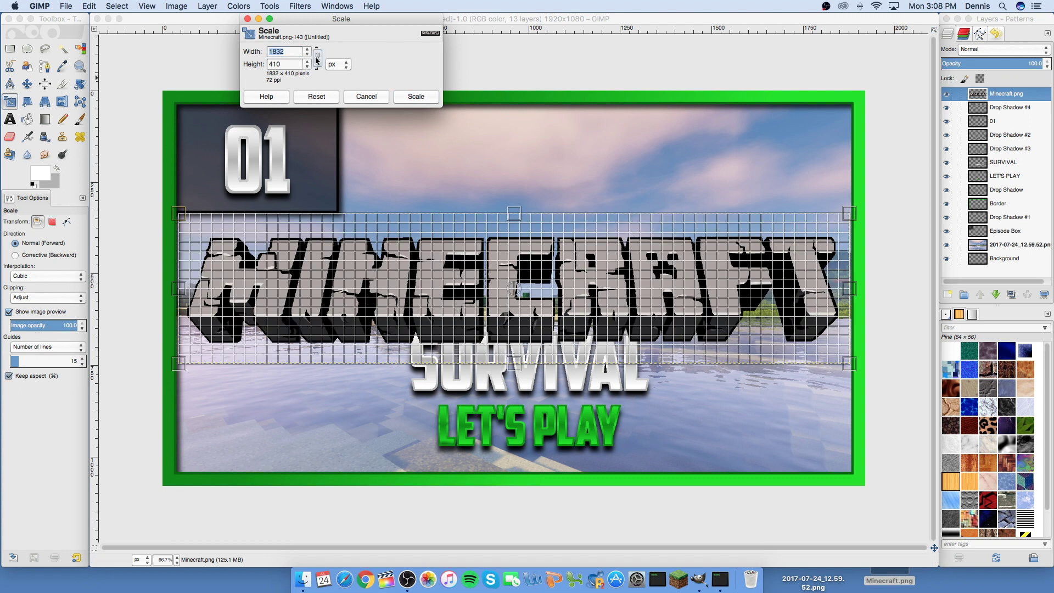
pyautogui.moveTo(774, 323); pyautogui.dragTo(702, 279)
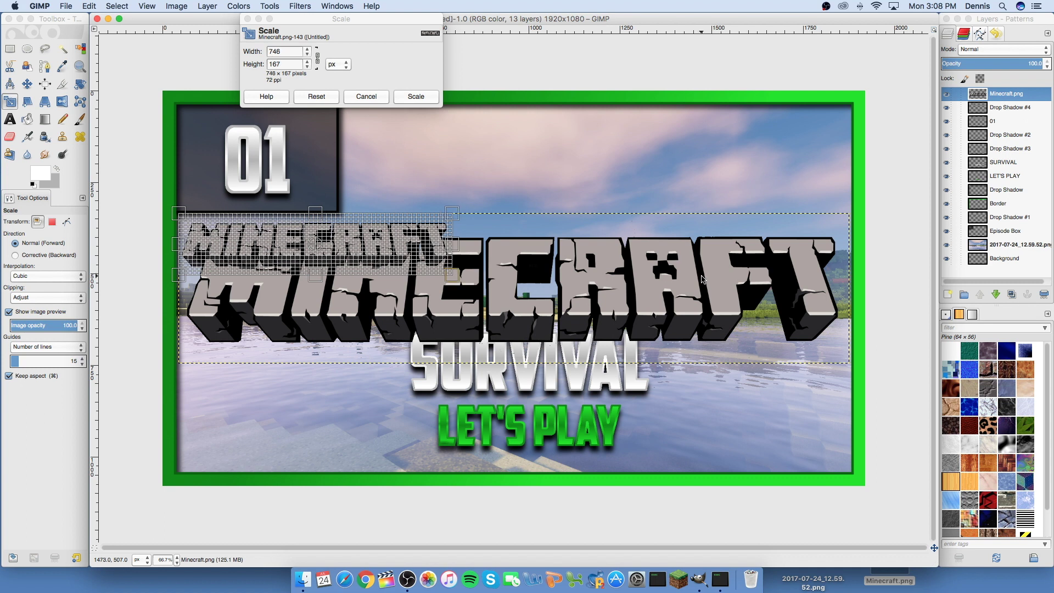
pyautogui.click(285, 53)
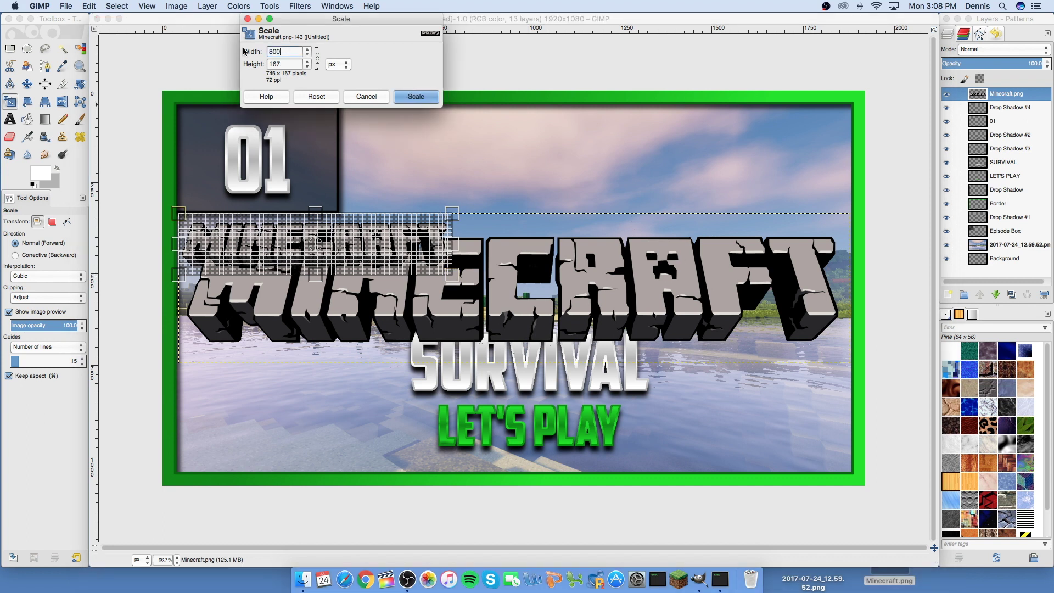
pyautogui.click(416, 97)
# - Move the MINECRAFT logo into the sky above the SURVIVAL text, beside the episode box, and make Background the active layer
pyautogui.press('m')
pyautogui.moveTo(453, 260); pyautogui.dragTo(652, 178)
pyautogui.click(998, 258)
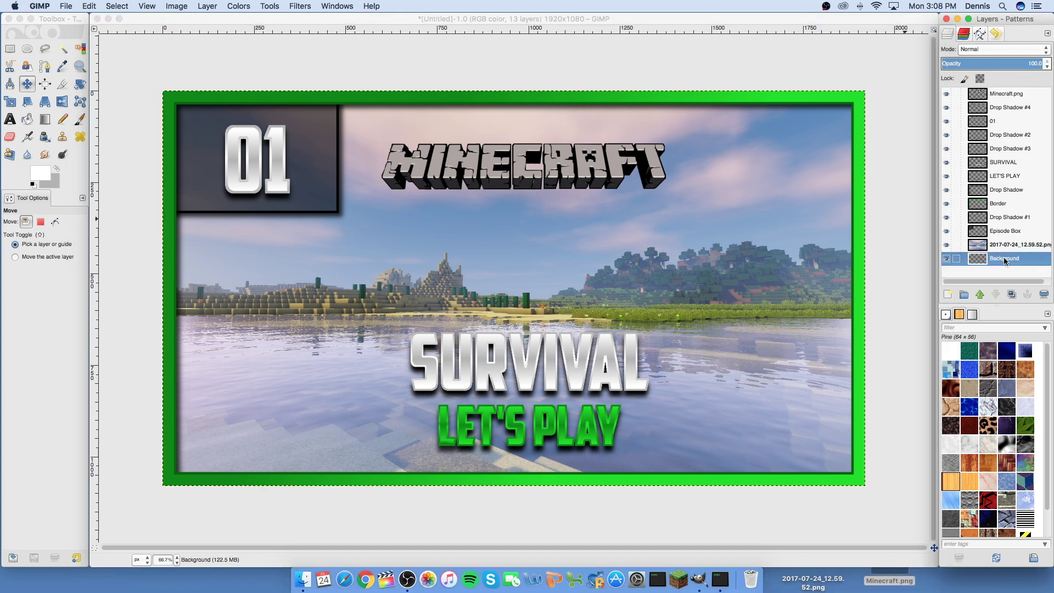